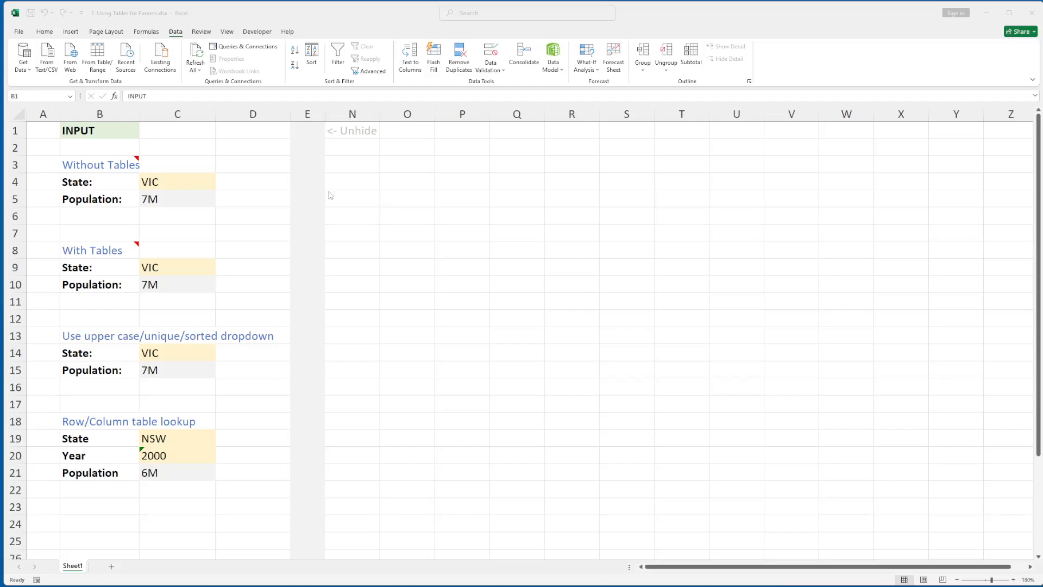
# - Unhide the hidden columns F to M by selecting columns E through N
pyautogui.click(44, 127)
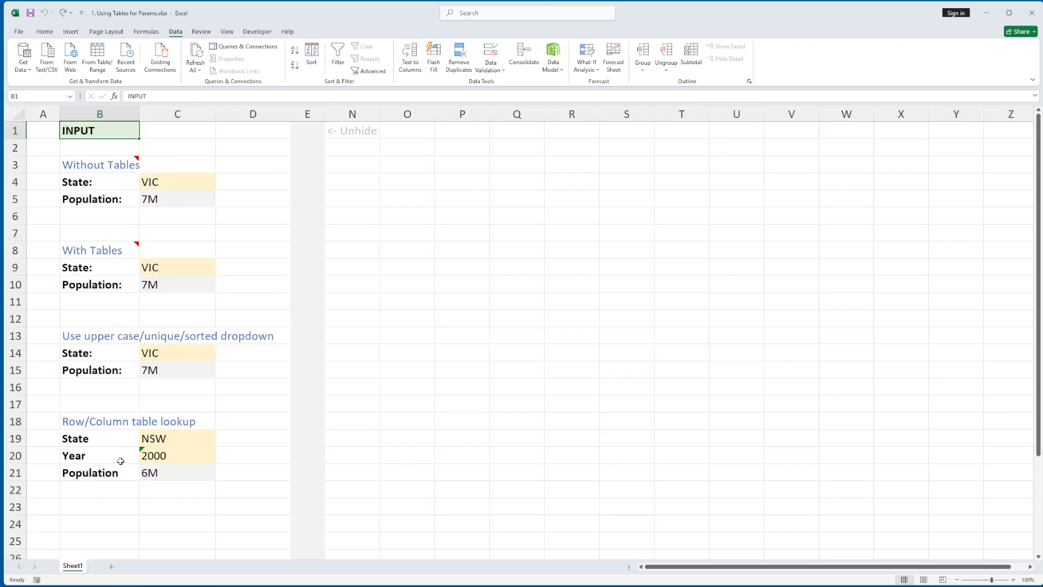
pyautogui.keyDown('shift'); pyautogui.click(271, 470); pyautogui.keyUp('shift')
pyautogui.click(348, 130)
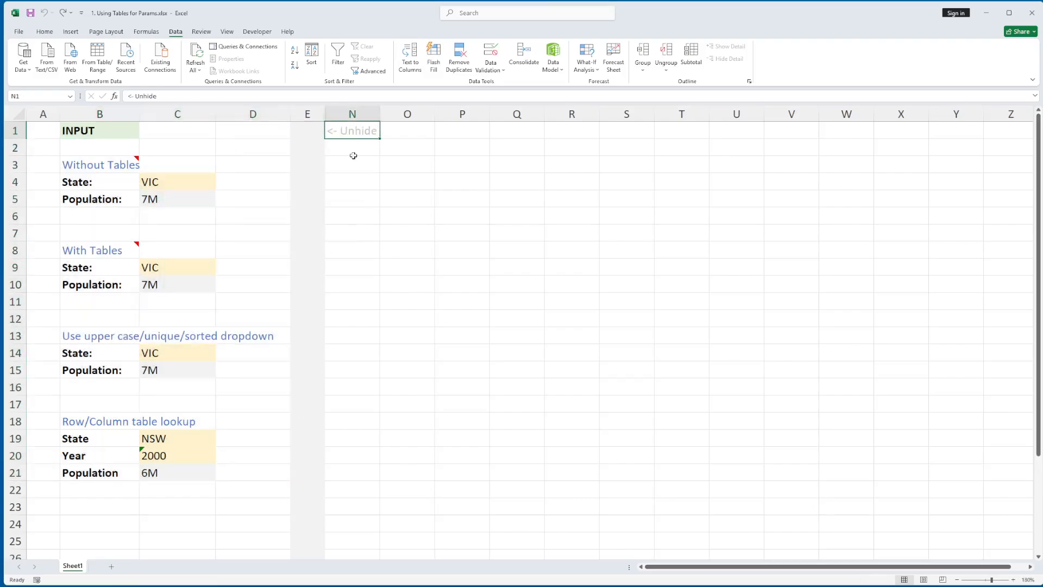
pyautogui.keyDown('shift'); pyautogui.click(536, 463); pyautogui.keyUp('shift')
pyautogui.click(126, 133)
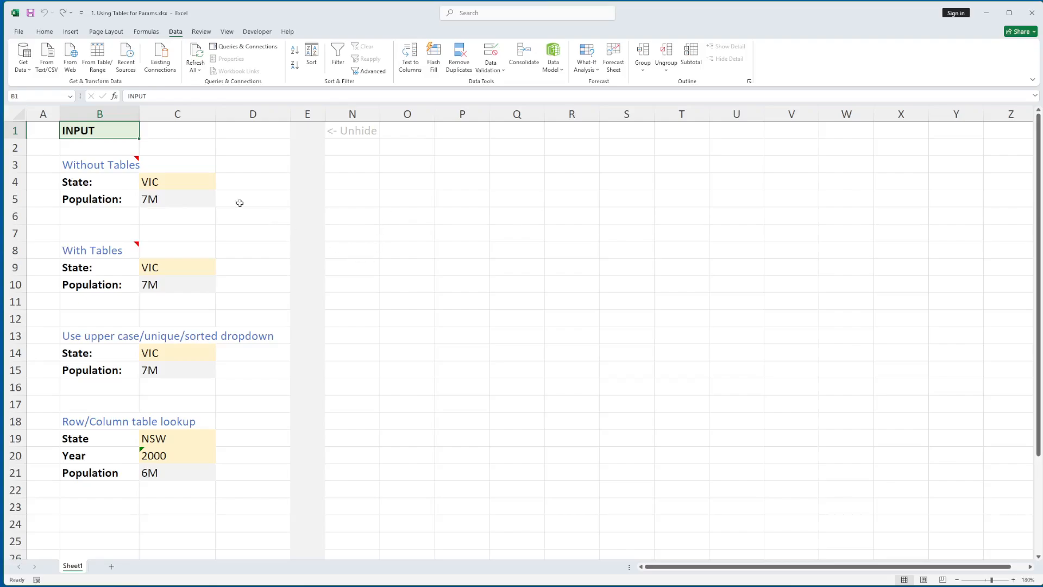
pyautogui.moveTo(307, 114); pyautogui.dragTo(352, 114)
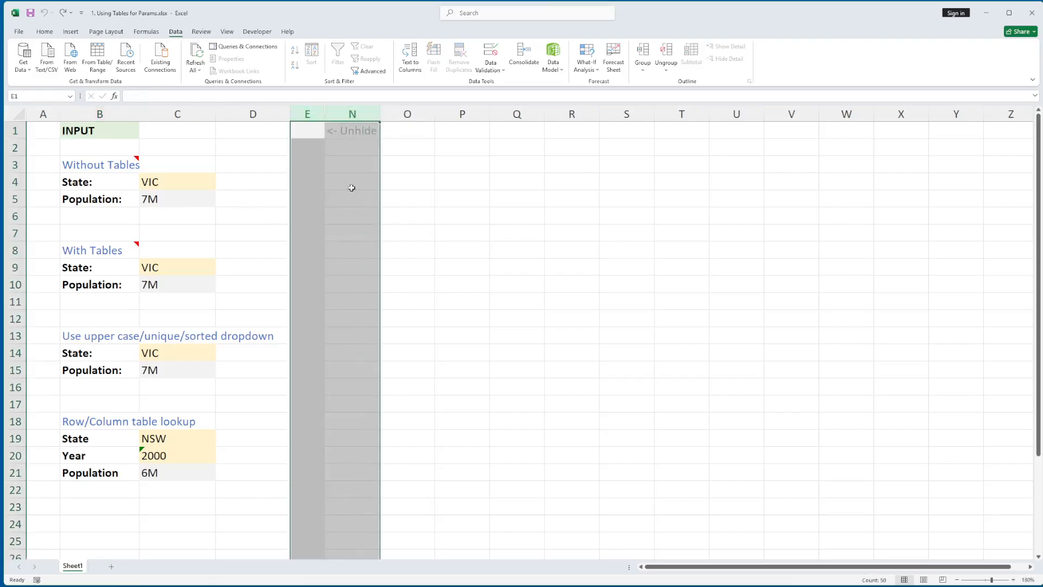
pyautogui.rightClick(352, 114)
pyautogui.click(391, 287)
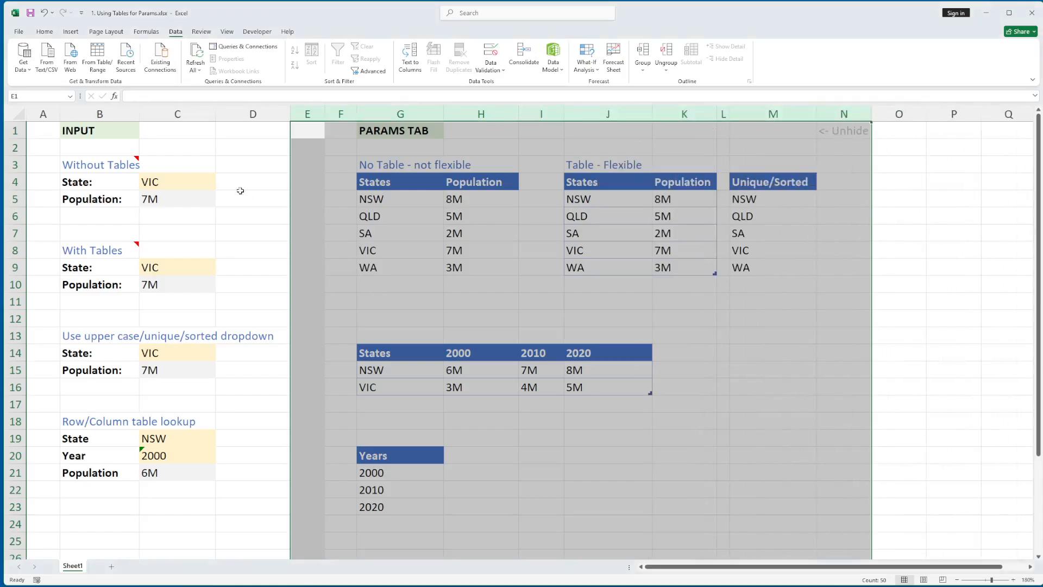
# - Highlight the no-table States and Population range G4:H9
pyautogui.click(378, 186)
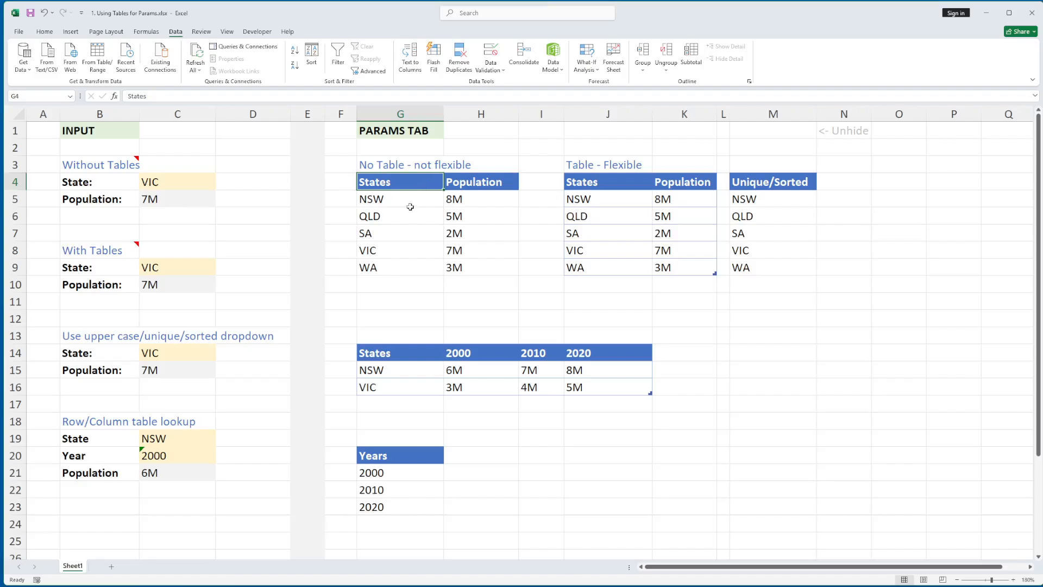
pyautogui.moveTo(408, 185); pyautogui.dragTo(473, 268)
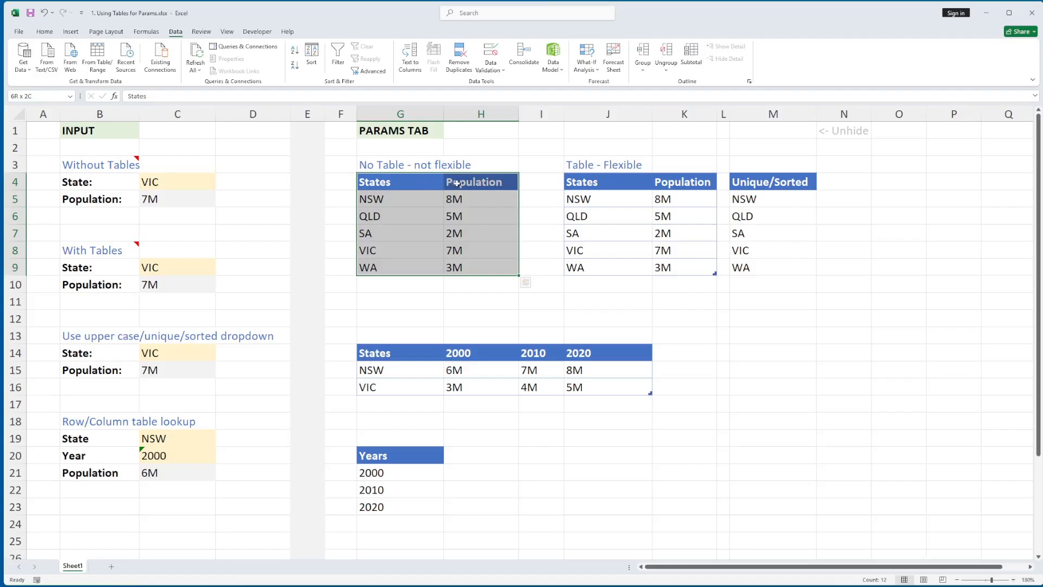
pyautogui.click(411, 203)
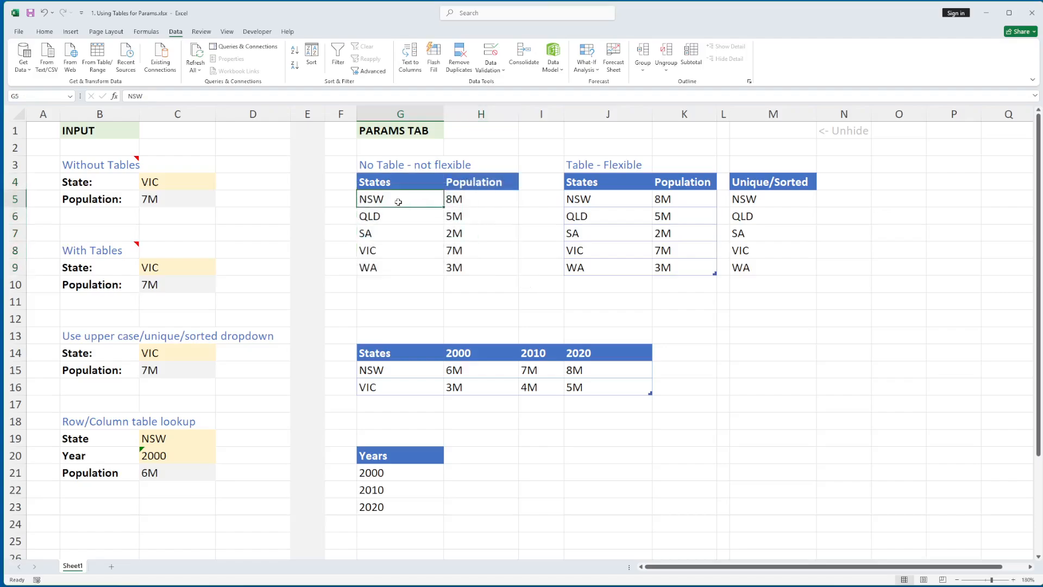
pyautogui.moveTo(399, 185); pyautogui.dragTo(447, 268)
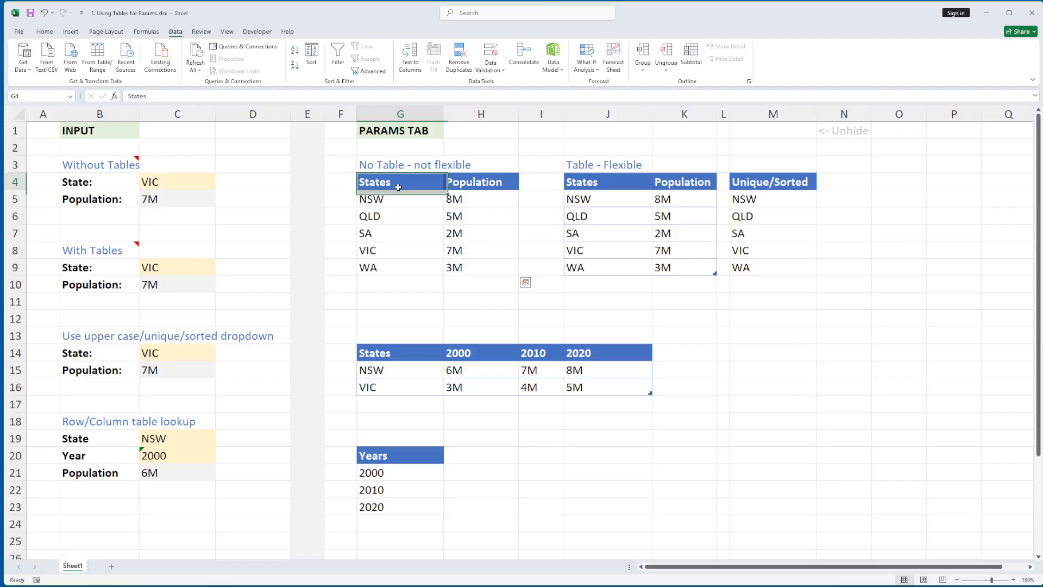
pyautogui.click(152, 184)
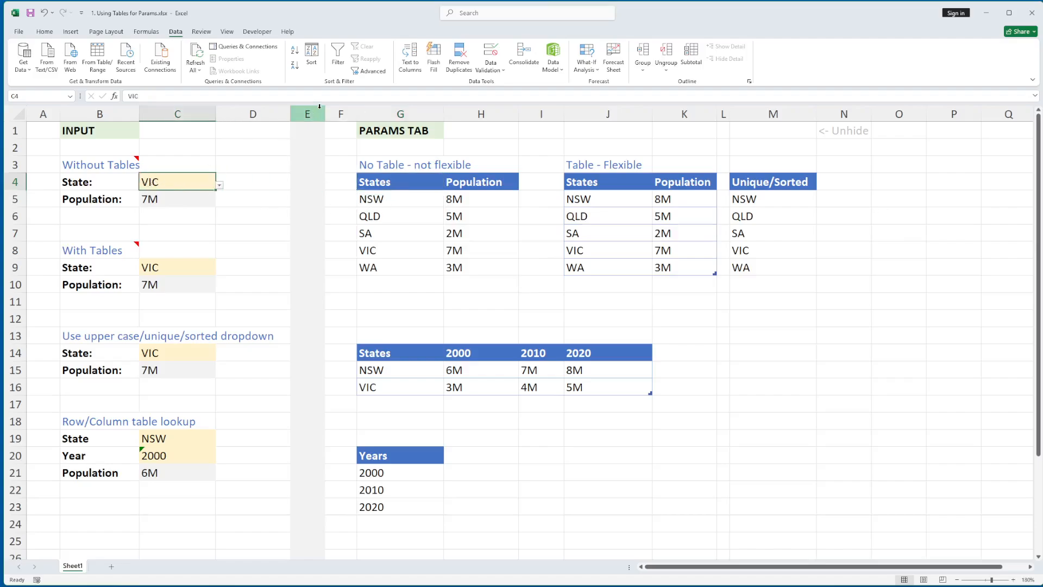
pyautogui.click(494, 72)
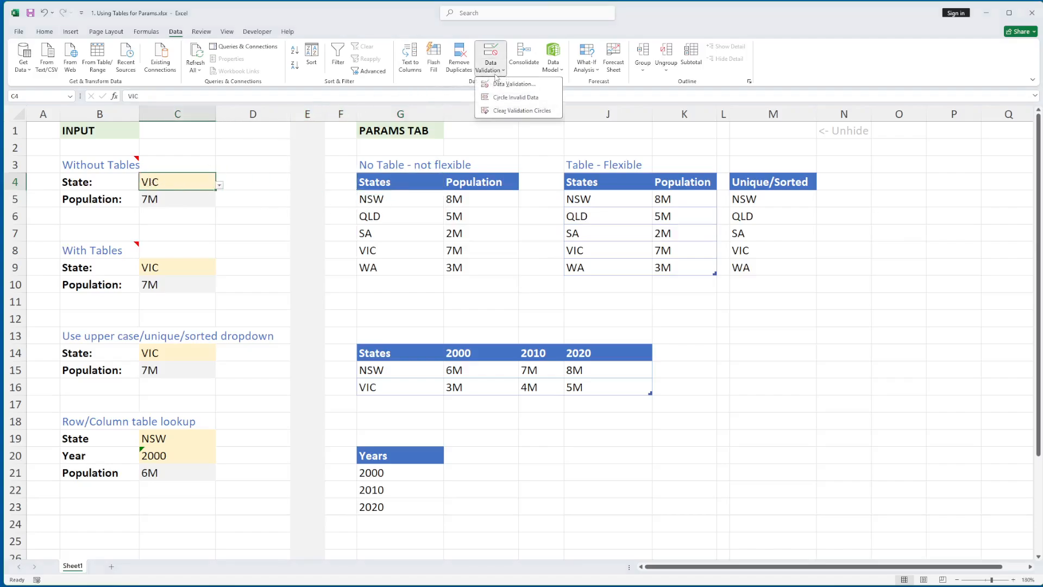
pyautogui.click(508, 84)
pyautogui.click(687, 385)
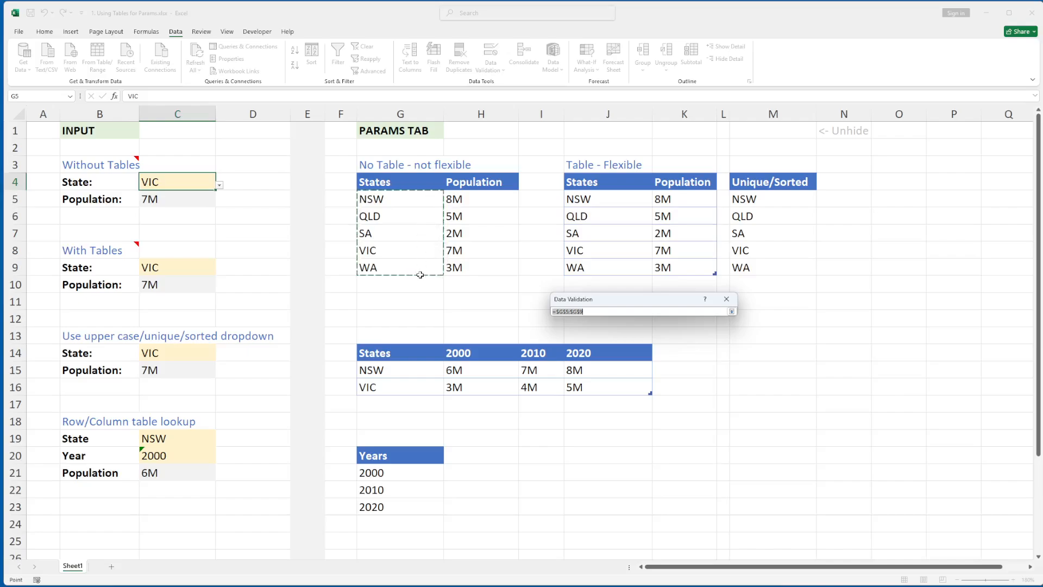
pyautogui.press('Return')
pyautogui.press('Return')
pyautogui.click(175, 203)
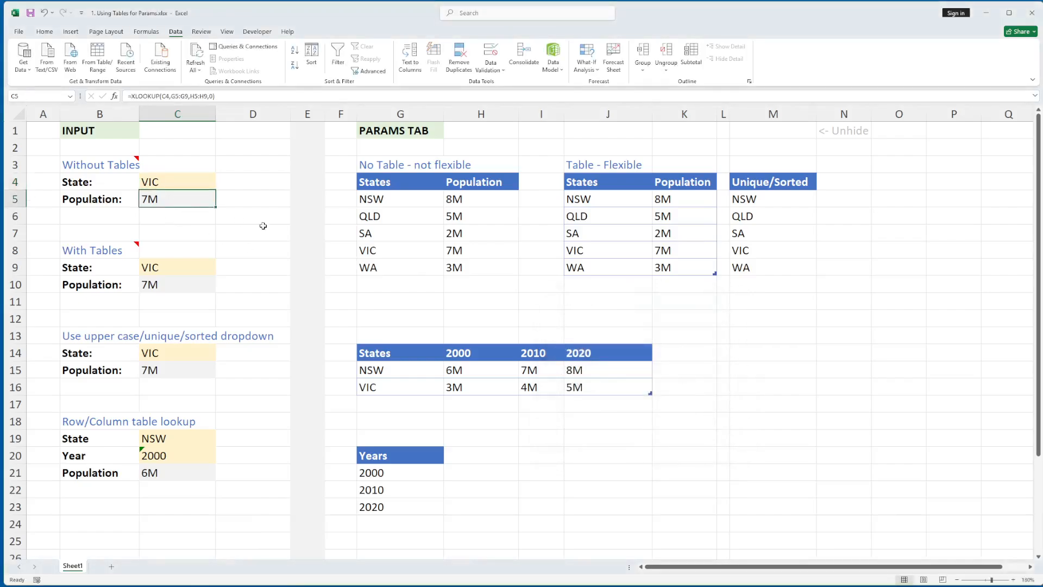
pyautogui.press('F2')
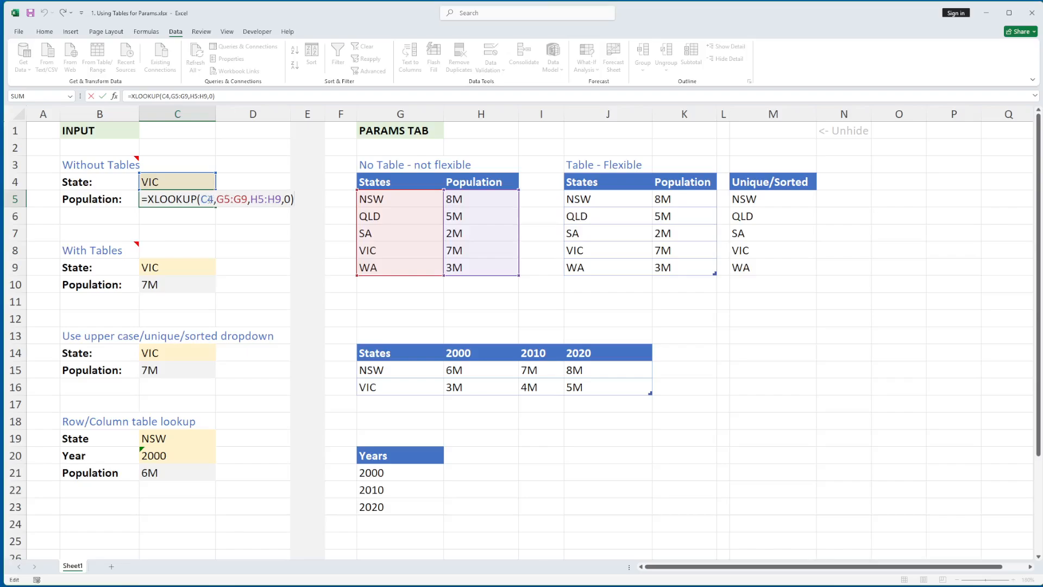
pyautogui.click(203, 198)
pyautogui.doubleClick(205, 199)
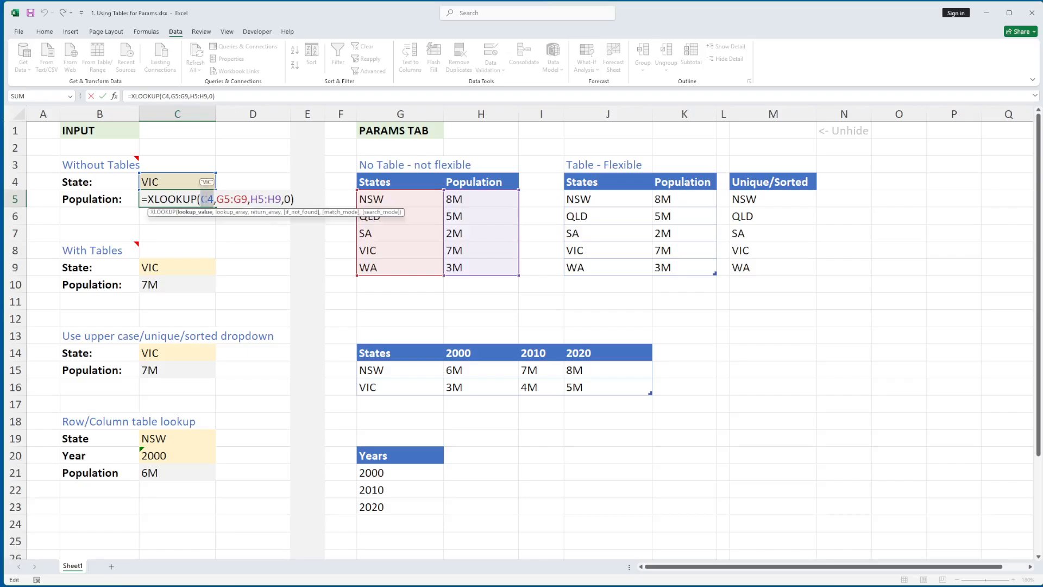
pyautogui.click(248, 199)
pyautogui.moveTo(249, 198); pyautogui.dragTo(216, 199)
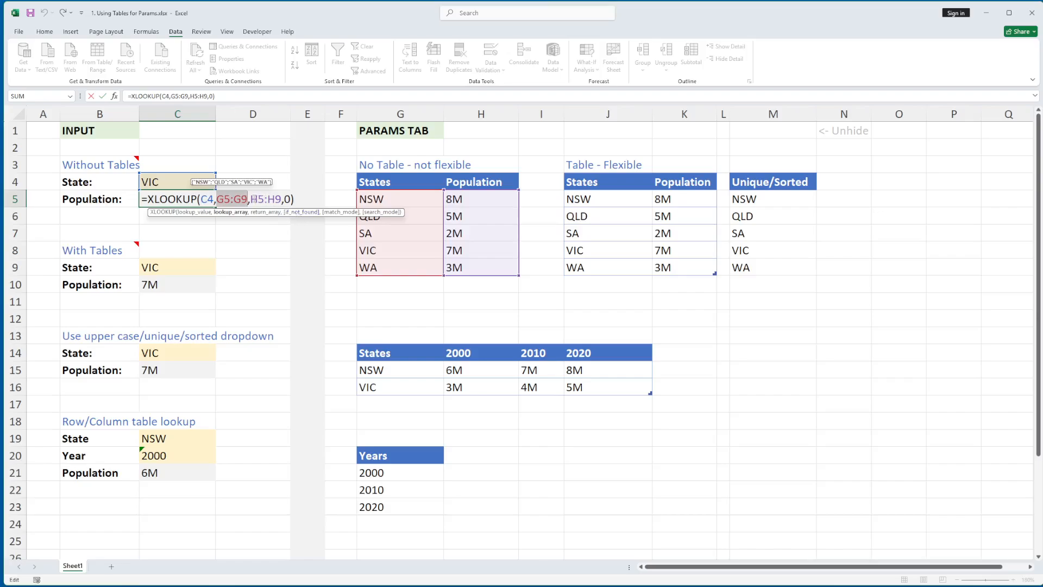
pyautogui.moveTo(250, 199); pyautogui.dragTo(282, 199)
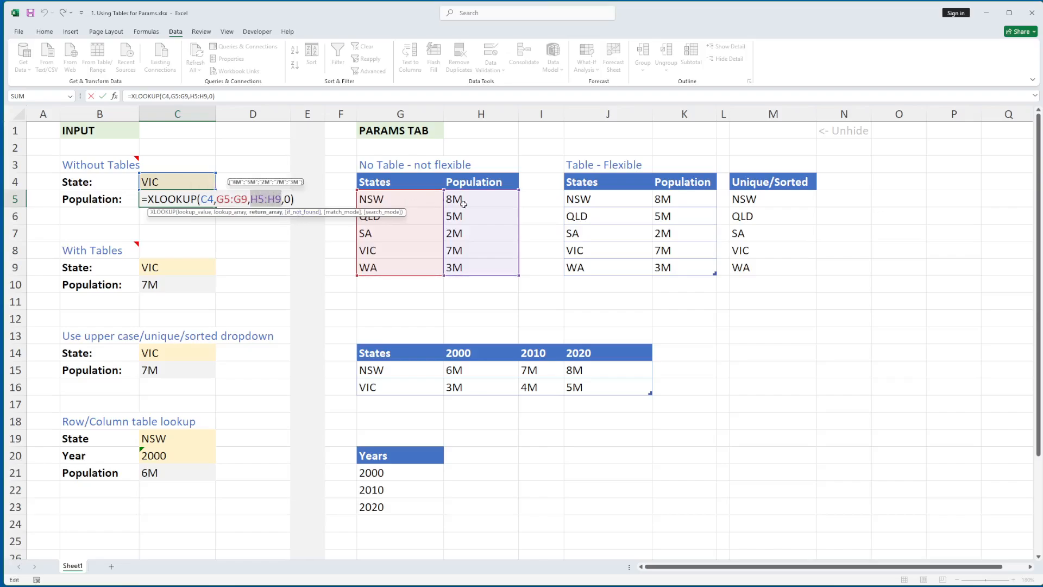
pyautogui.press('Escape')
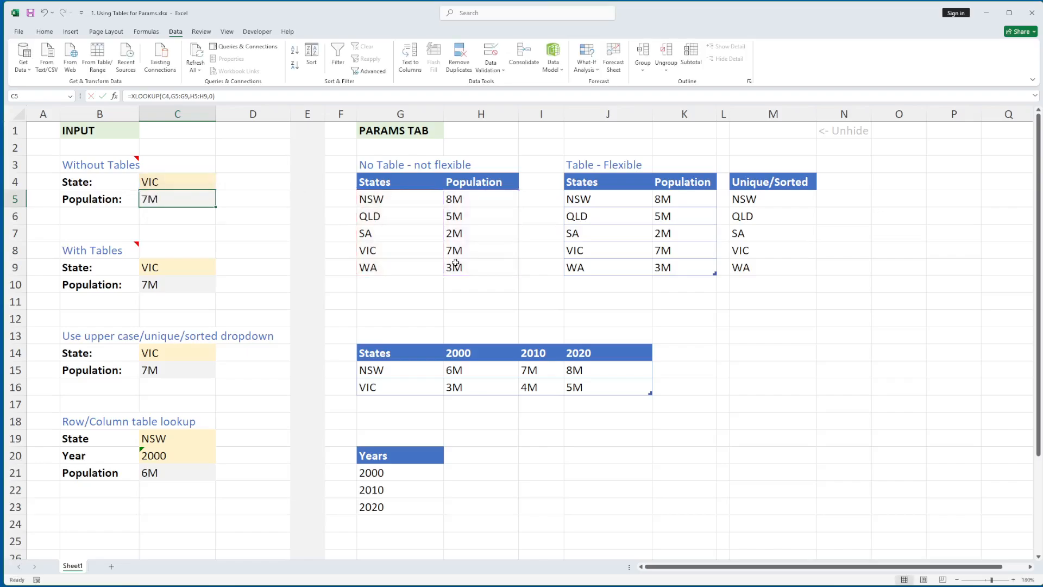
pyautogui.click(399, 281)
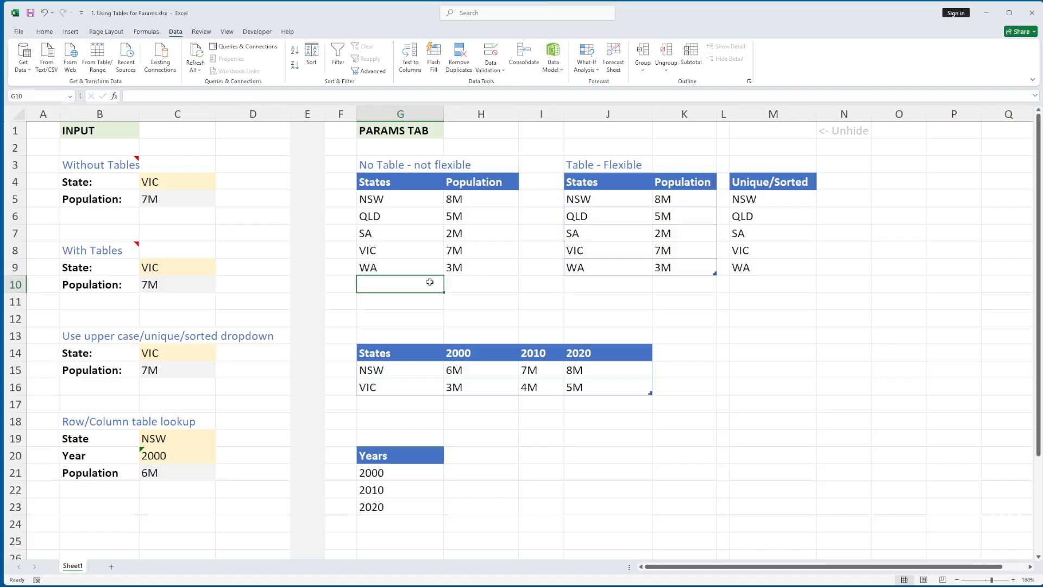
# - Select the state names NSW to WA in G5:G9
pyautogui.click(381, 198)
pyautogui.moveTo(381, 198); pyautogui.dragTo(378, 266)
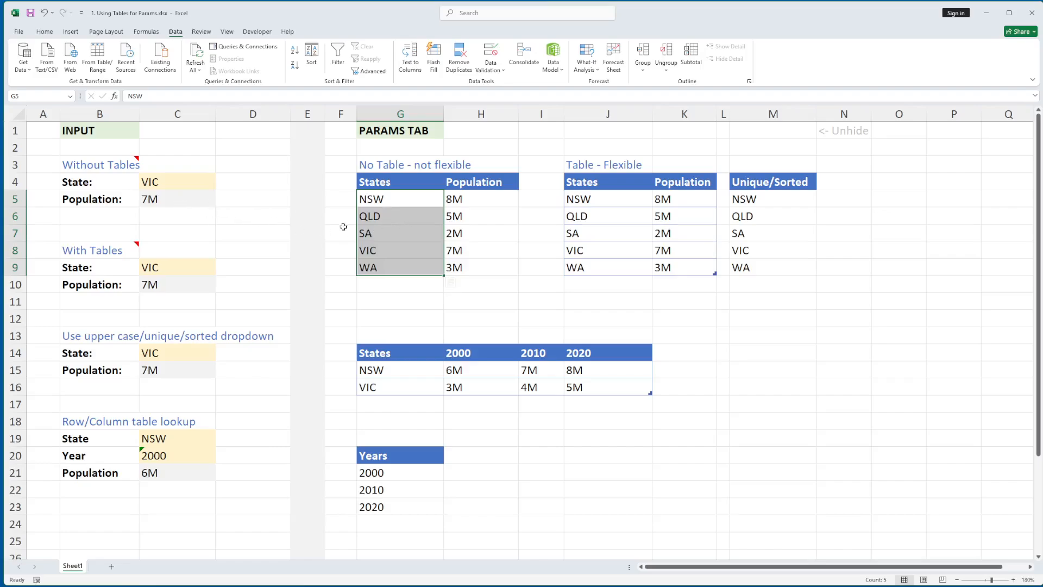
pyautogui.click(391, 269)
# - Add ACT with population 0.25 in row 10 below WA
pyautogui.click(384, 285)
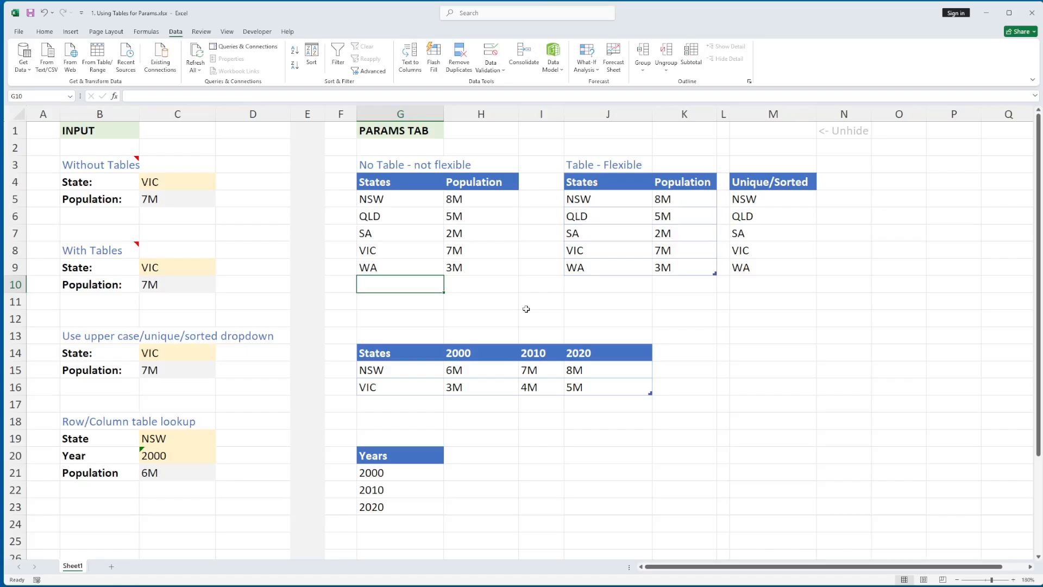
pyautogui.write('ACT')
pyautogui.press('Tab')
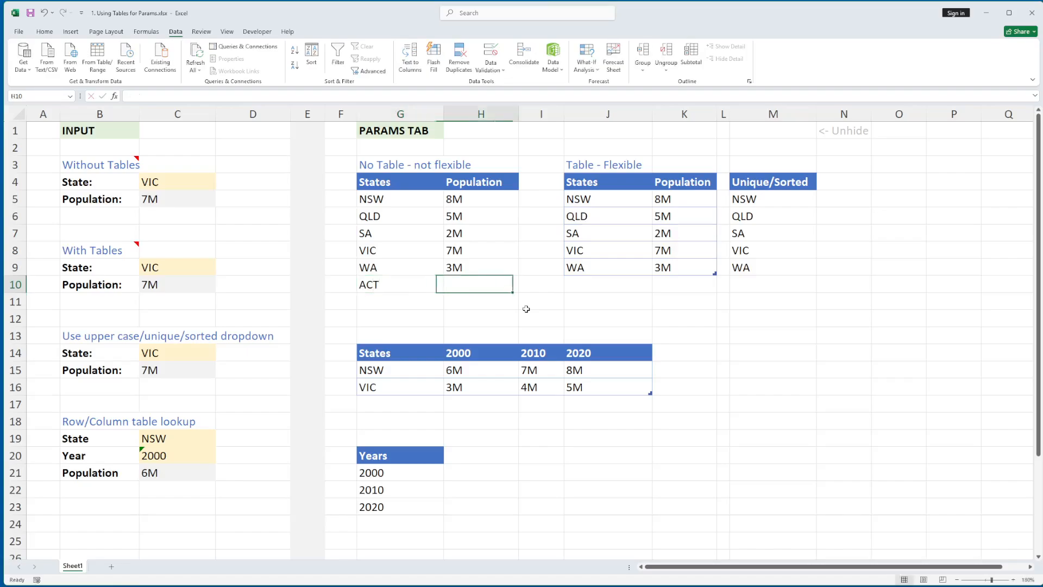
pyautogui.write('0')
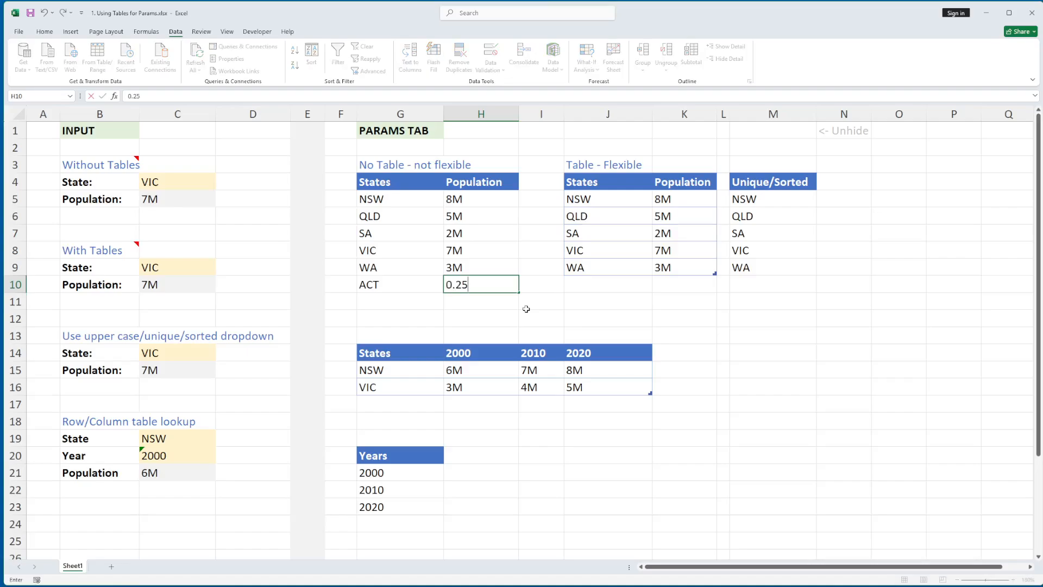
pyautogui.write('.25')
pyautogui.press('Return')
pyautogui.click(199, 185)
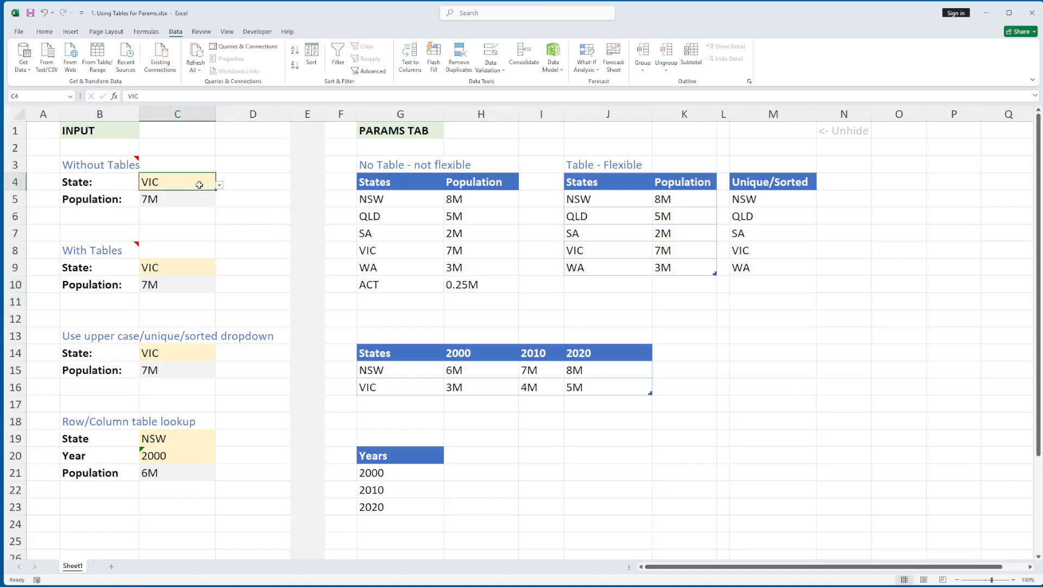
# - Extend C4's dropdown list source to G5:G10 so it includes ACT
pyautogui.click(219, 184)
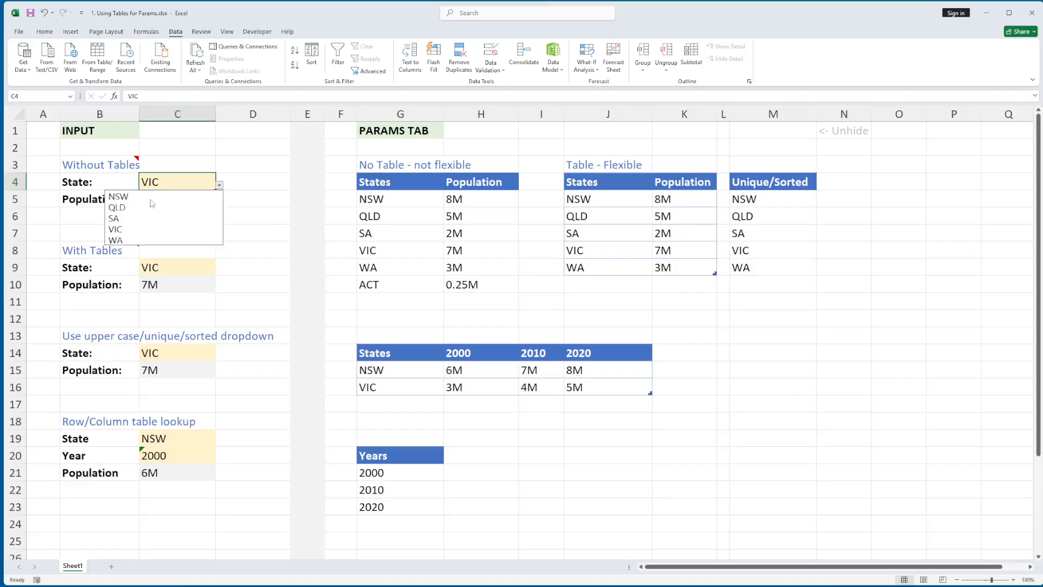
pyautogui.click(178, 186)
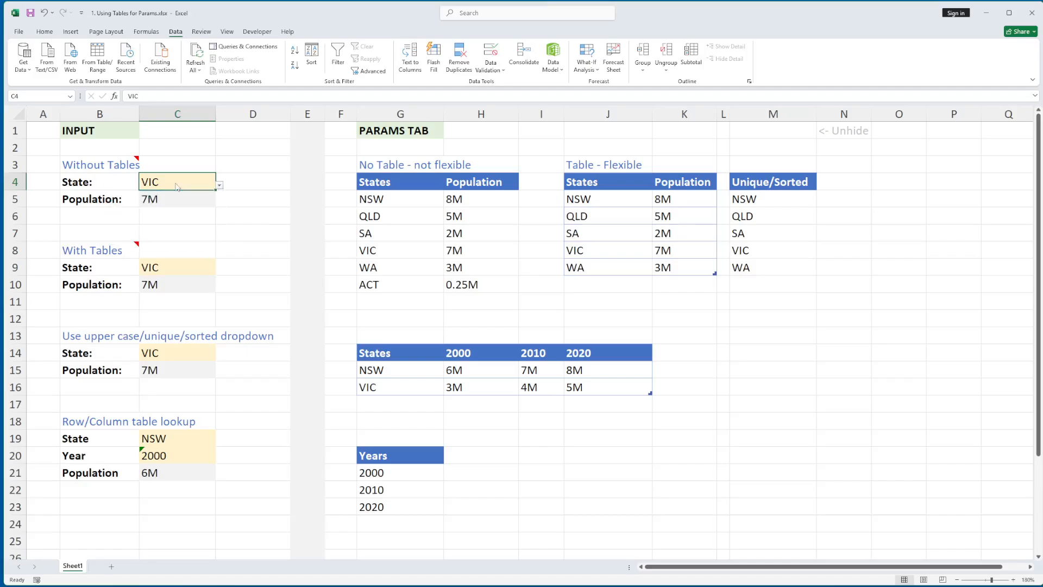
pyautogui.click(490, 66)
pyautogui.click(493, 85)
pyautogui.click(697, 387)
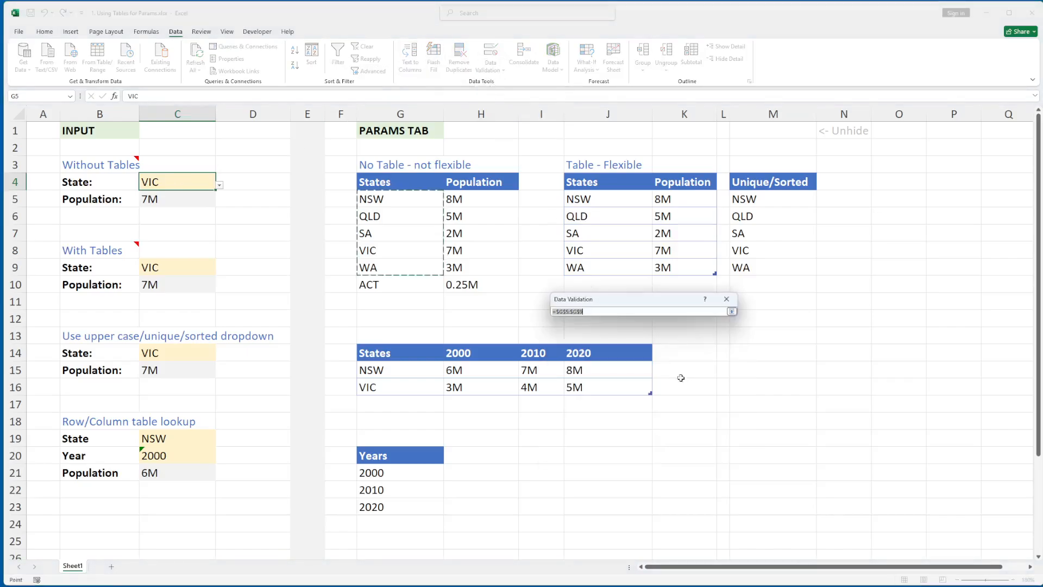
pyautogui.moveTo(404, 200); pyautogui.dragTo(405, 279)
pyautogui.press('Return')
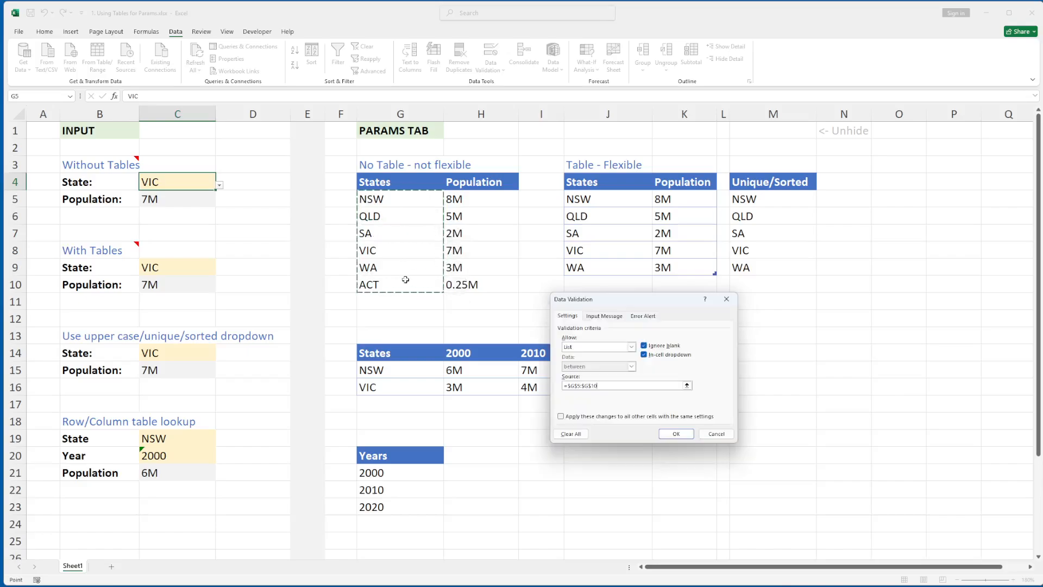
pyautogui.press('Return')
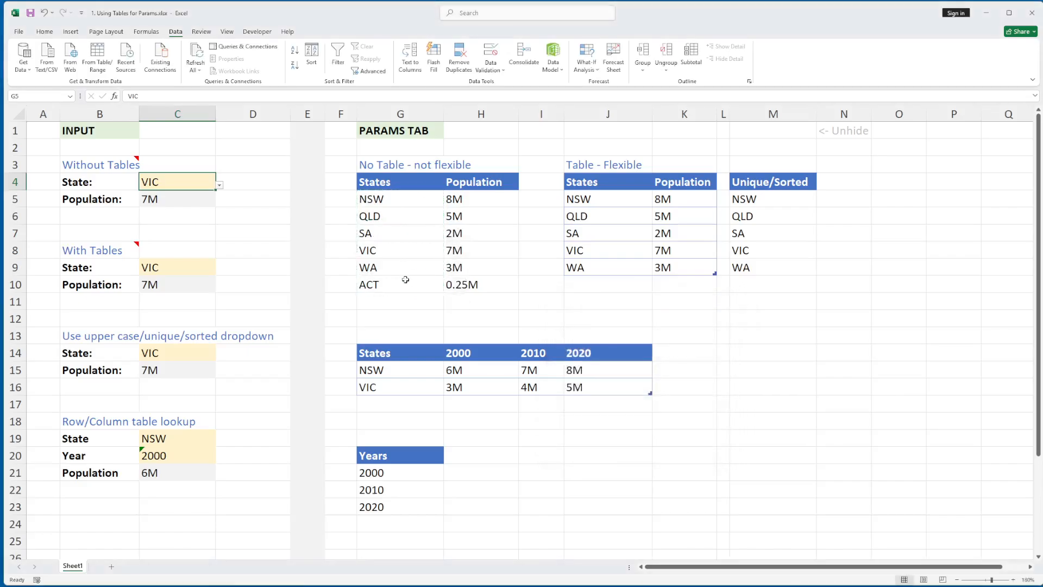
# - Choose ACT as the Without Tables state in C4
pyautogui.click(223, 193)
pyautogui.click(208, 187)
pyautogui.click(219, 184)
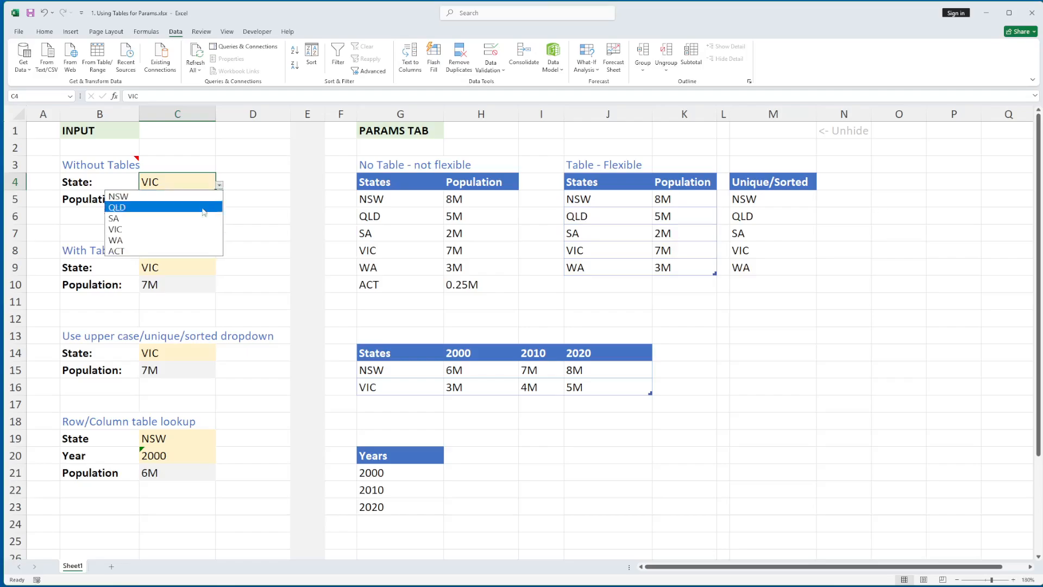
pyautogui.click(170, 251)
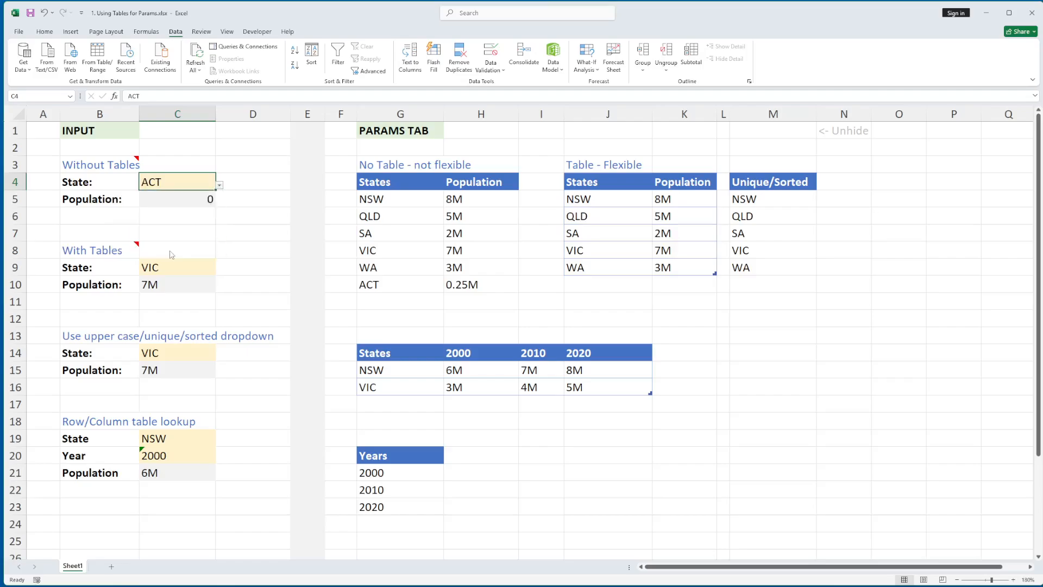
# - Extend C5's XLOOKUP ranges to G5:G10 and H5:H10
pyautogui.click(195, 200)
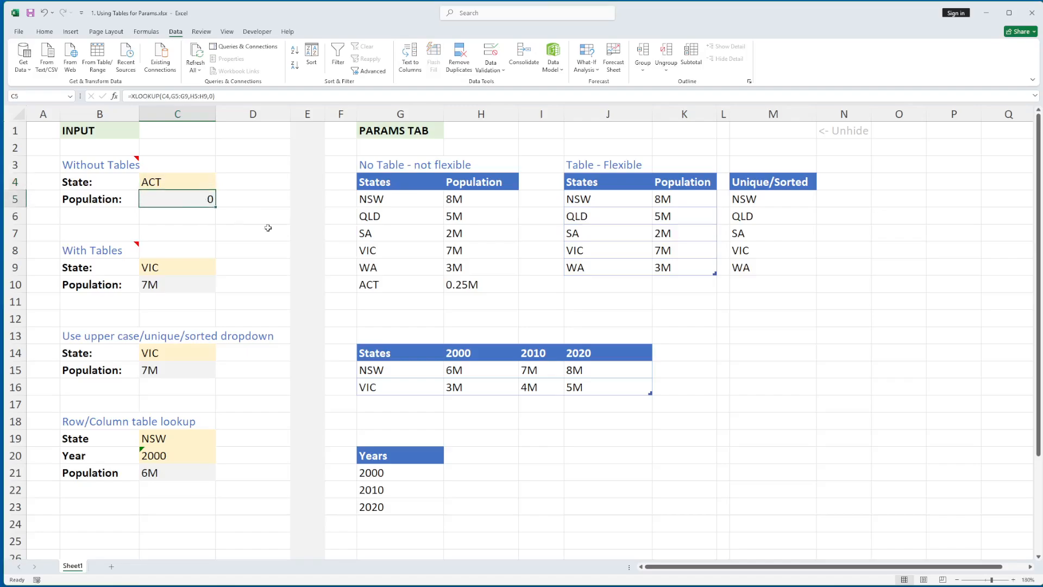
pyautogui.press('F2')
pyautogui.moveTo(445, 277); pyautogui.dragTo(445, 294)
pyautogui.moveTo(518, 276); pyautogui.dragTo(510, 285)
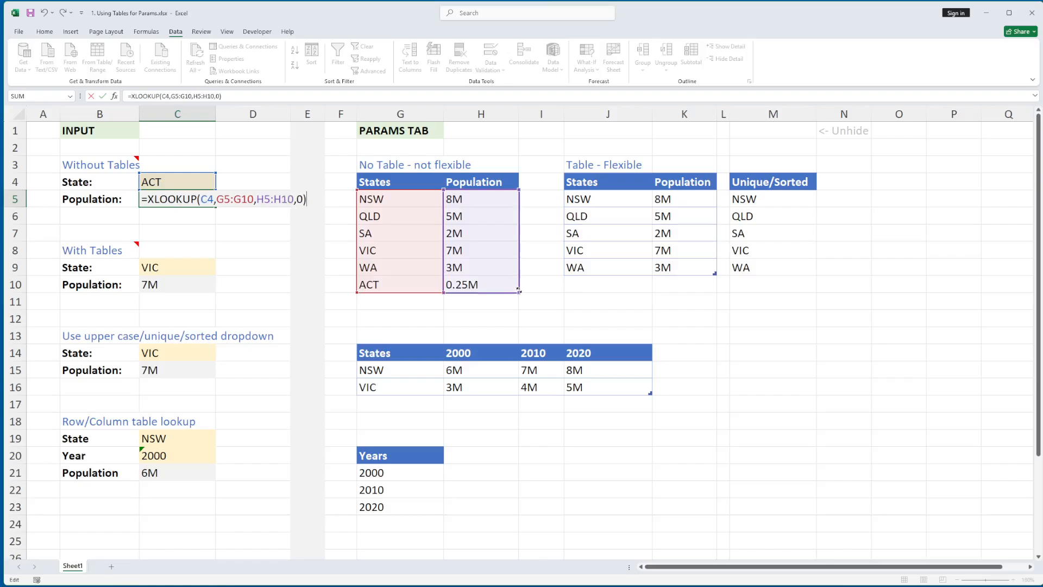
pyautogui.press('Return')
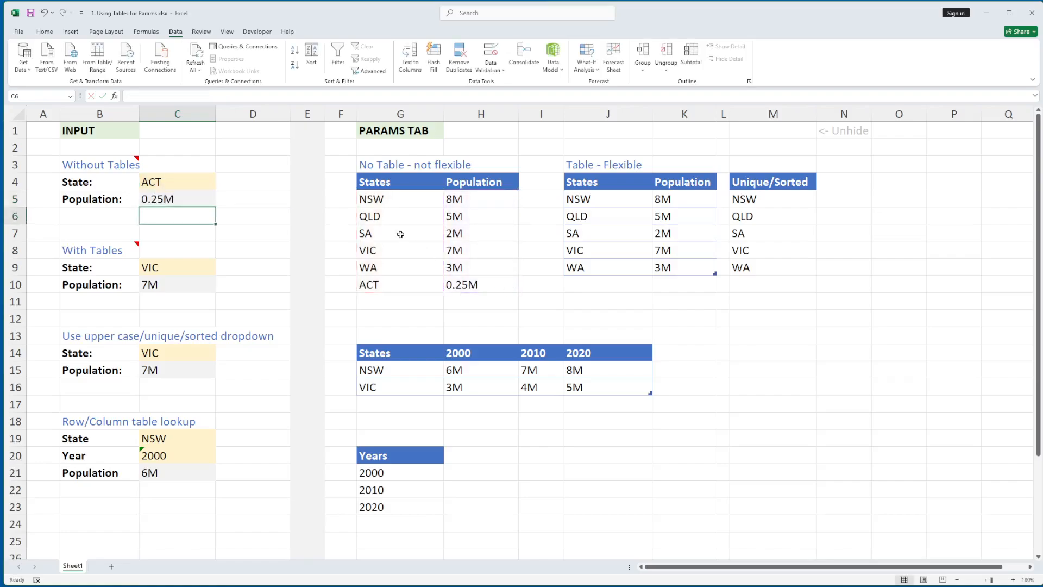
# - Select the Flexible states range J4:K9 and view its table name tblStates in Table Design
pyautogui.click(175, 201)
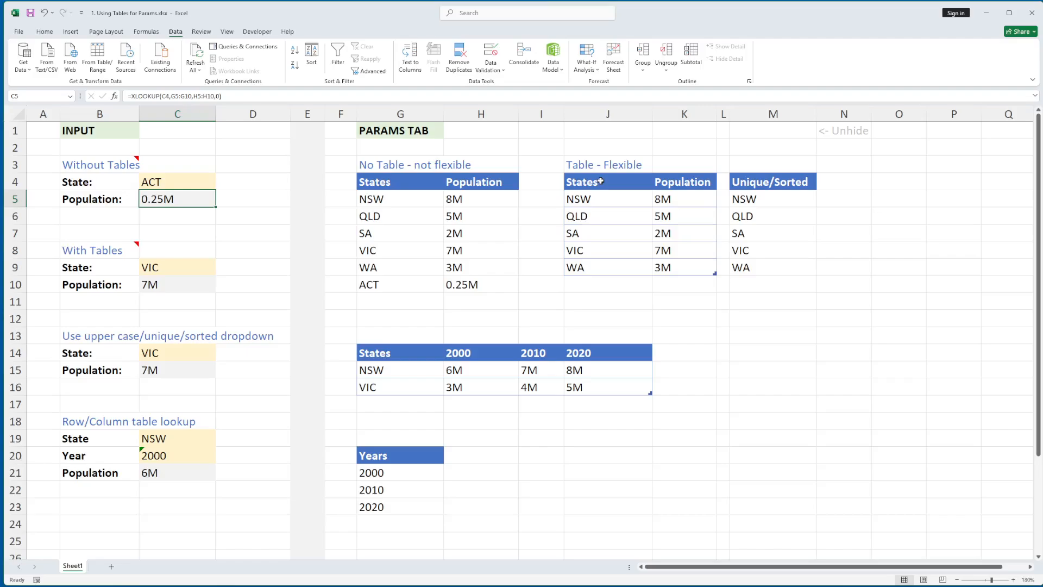
pyautogui.moveTo(605, 183); pyautogui.dragTo(688, 272)
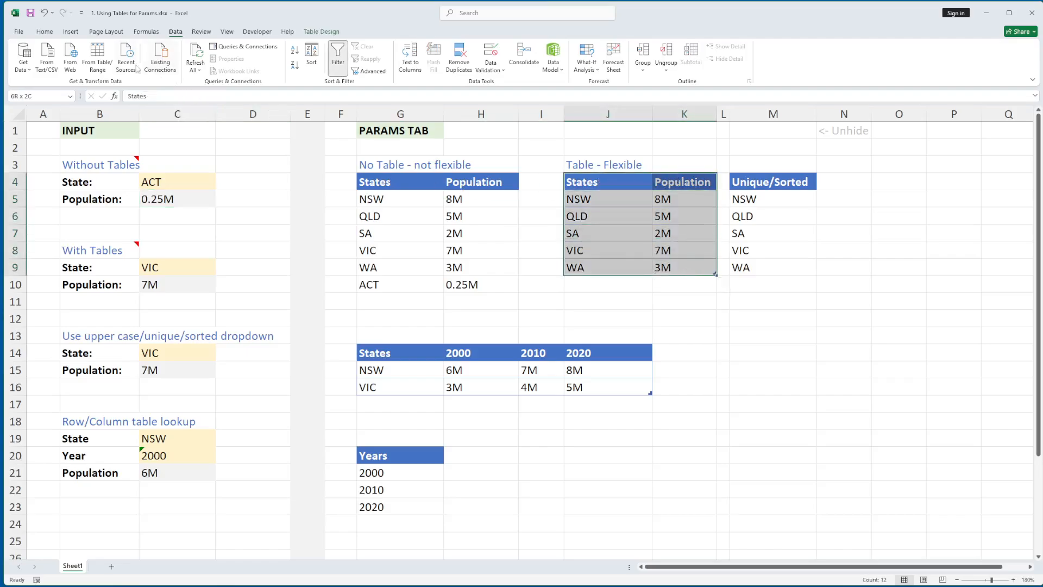
pyautogui.click(70, 33)
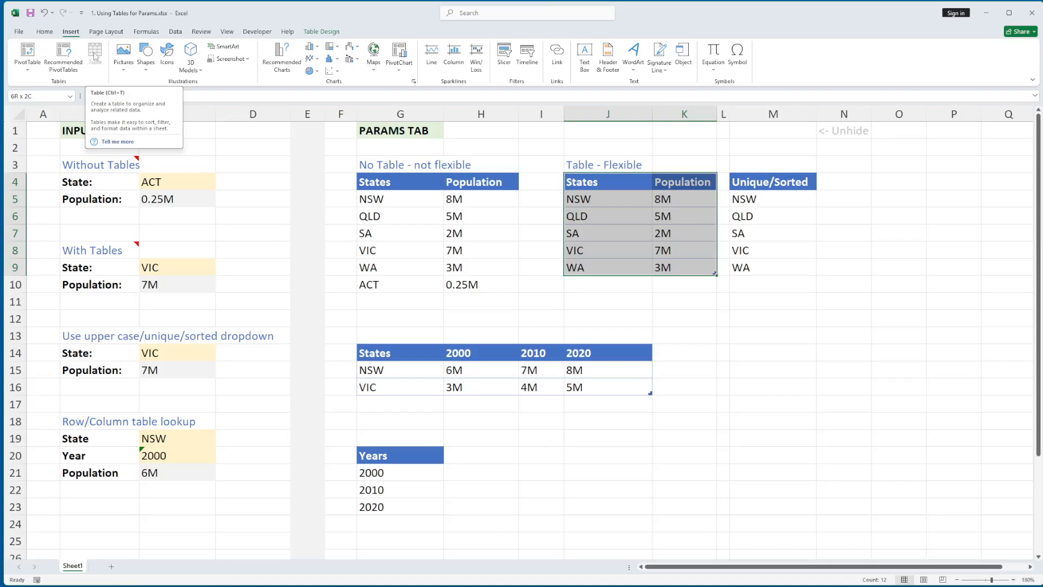
pyautogui.click(320, 32)
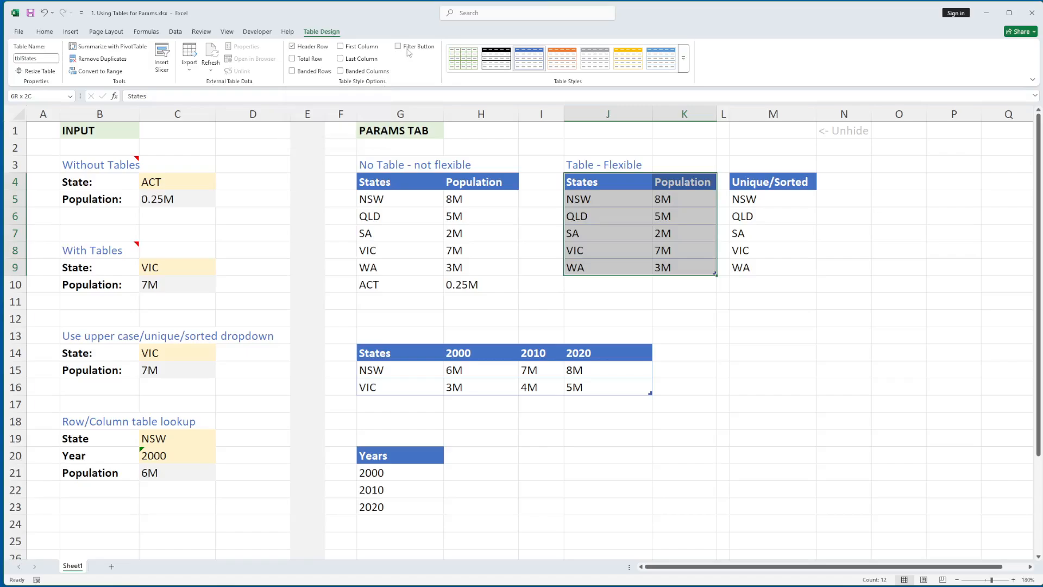
pyautogui.click(36, 61)
pyautogui.click(48, 56)
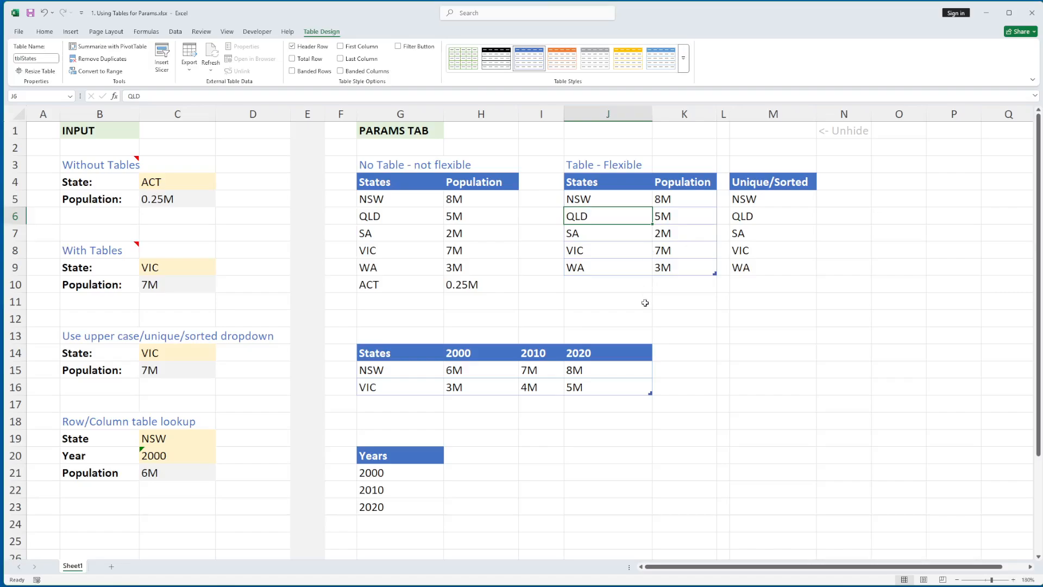
pyautogui.click(737, 320)
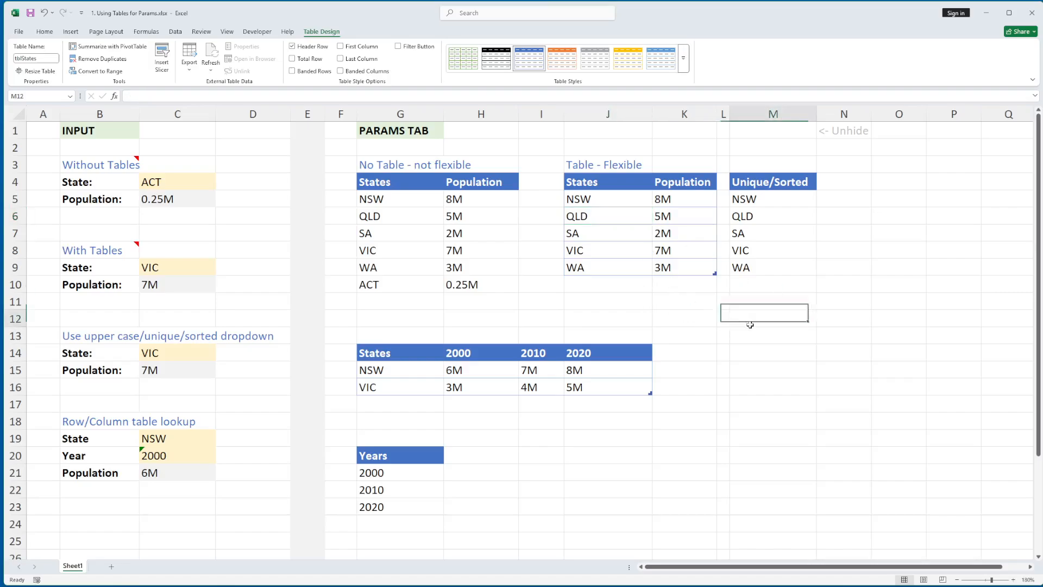
pyautogui.write('=')
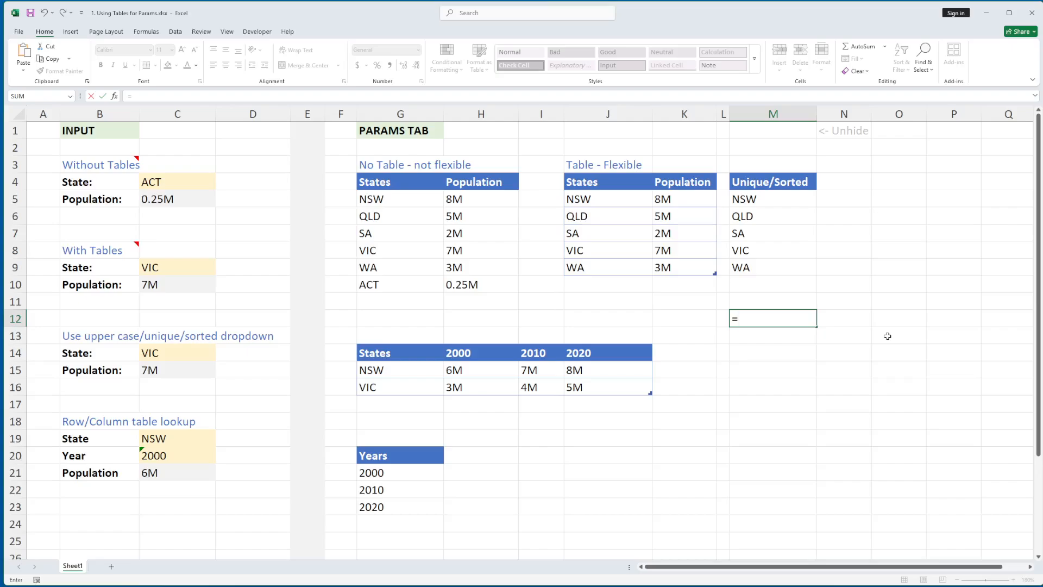
pyautogui.write('tbl')
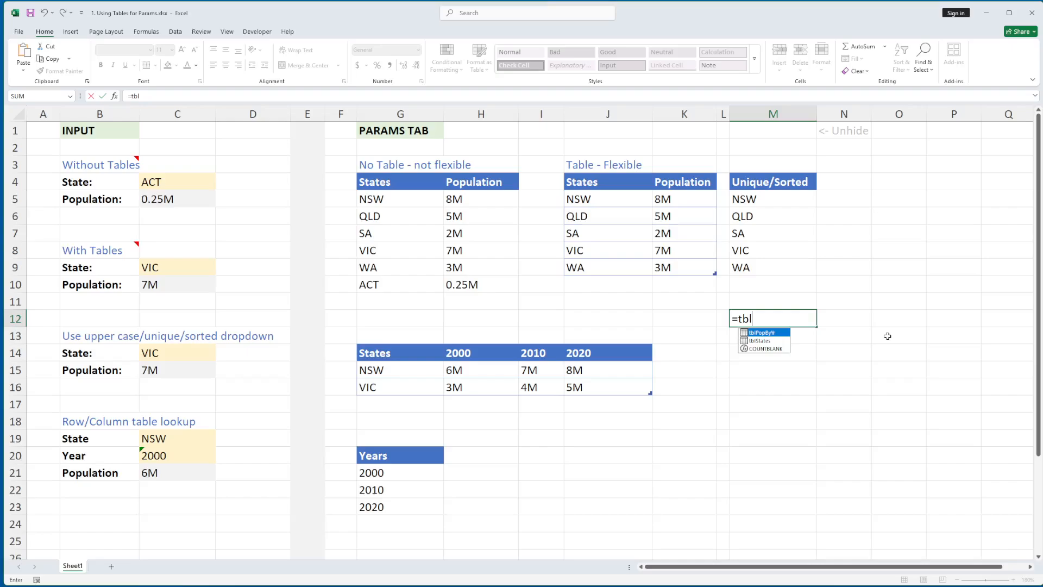
pyautogui.doubleClick(763, 341)
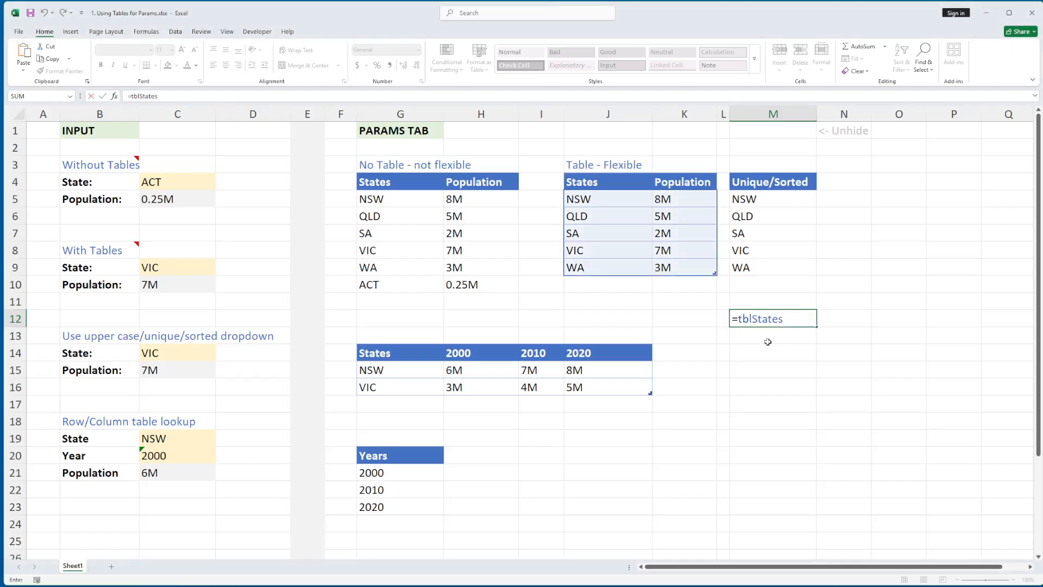
pyautogui.write('[')
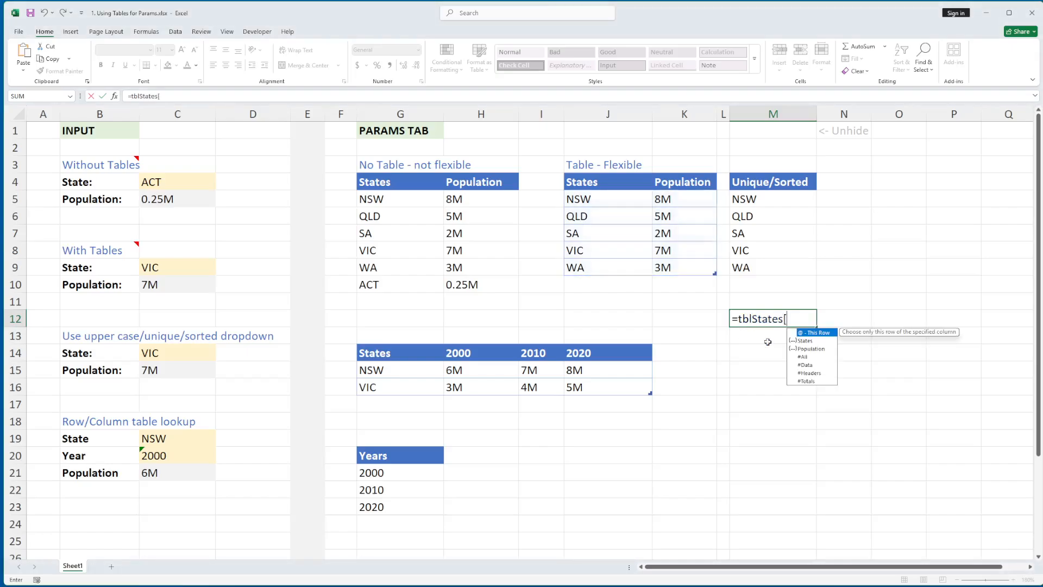
pyautogui.doubleClick(806, 341)
pyautogui.write(']')
pyautogui.press('Return')
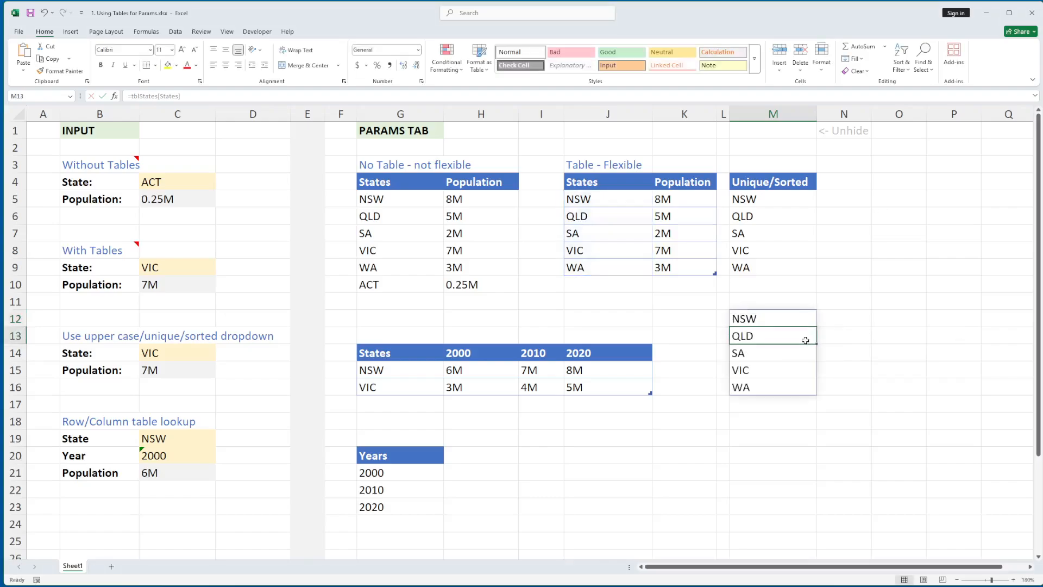
pyautogui.press('Up')
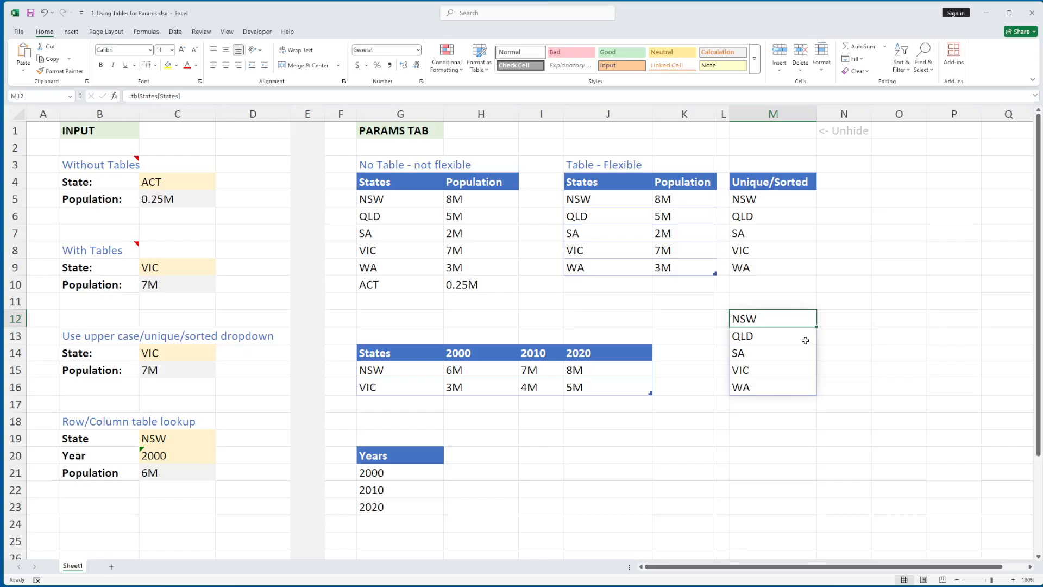
pyautogui.press('Delete')
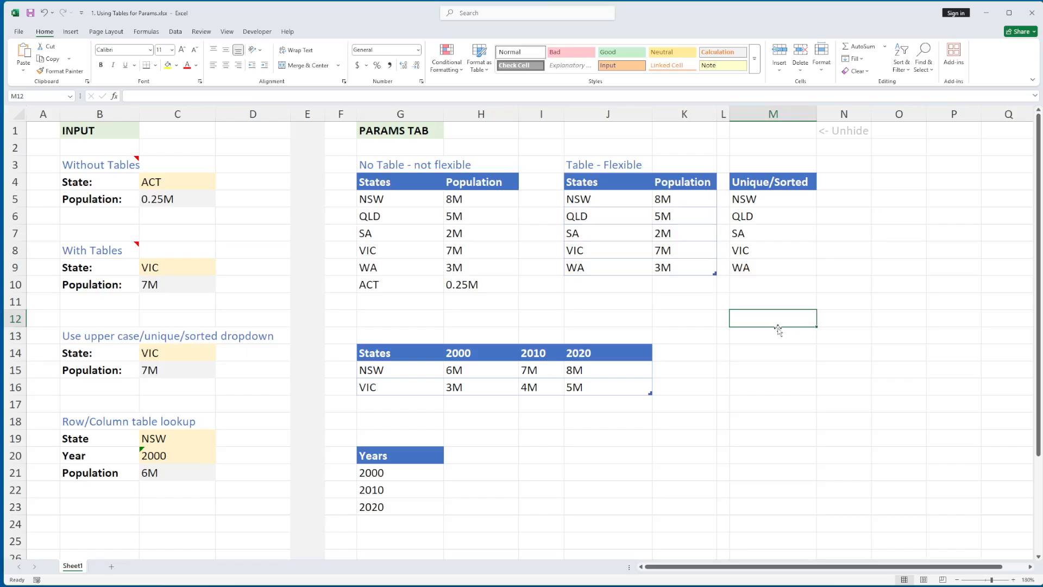
pyautogui.write('=')
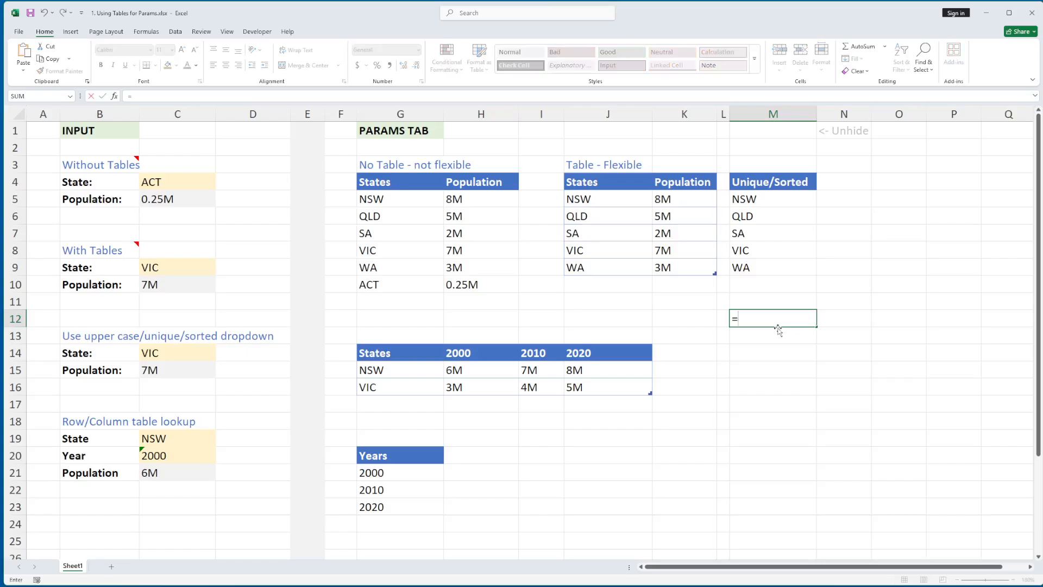
pyautogui.moveTo(615, 199); pyautogui.dragTo(596, 272)
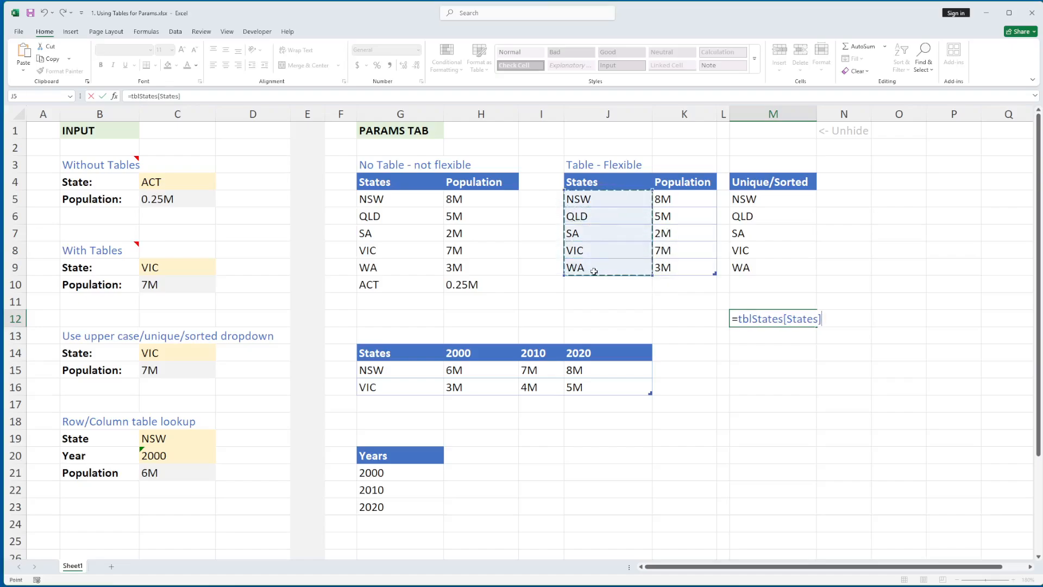
pyautogui.hotkey('ctrl', 'Return')
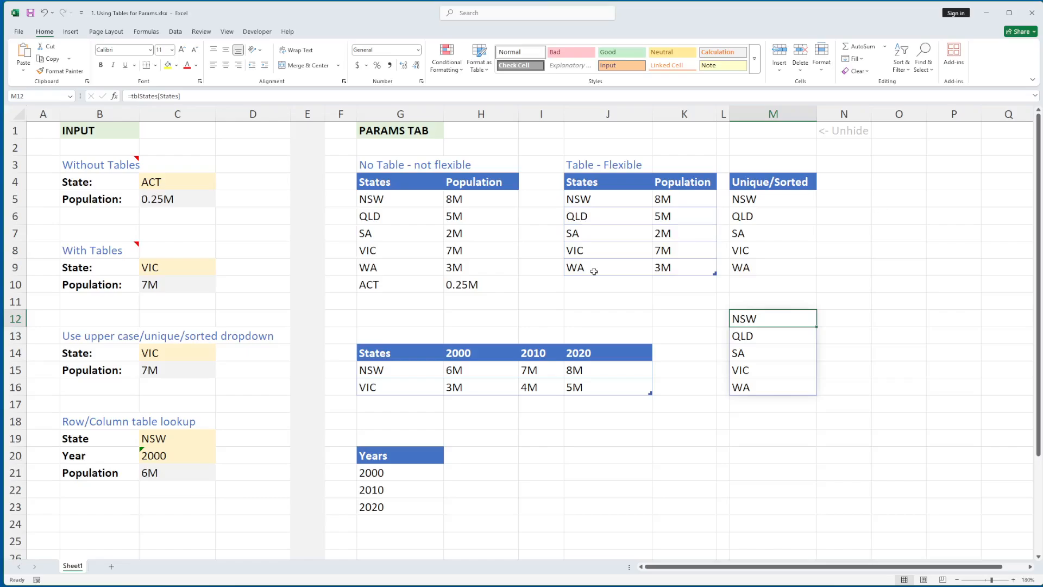
pyautogui.press('Delete')
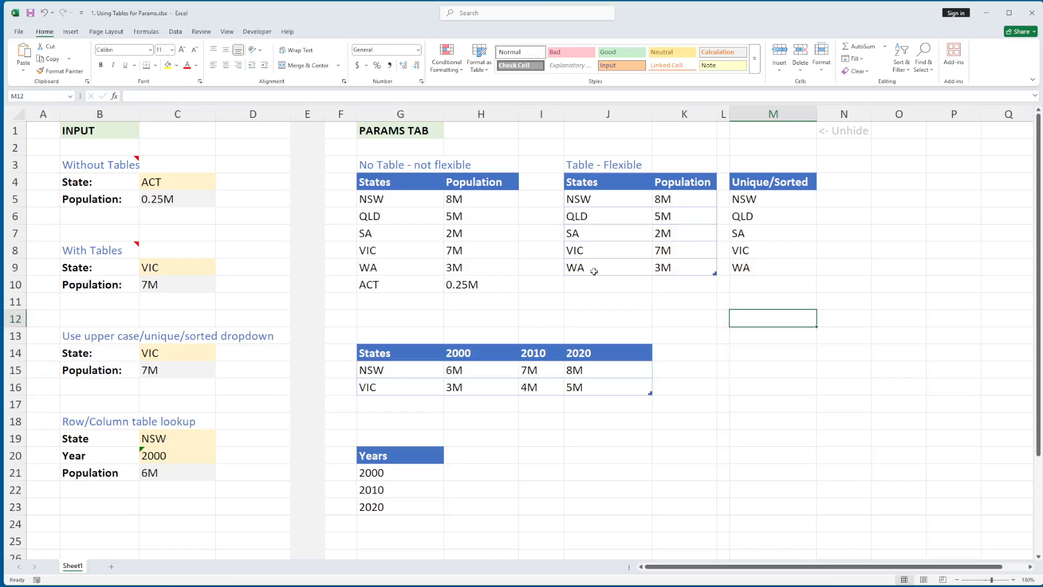
pyautogui.click(602, 299)
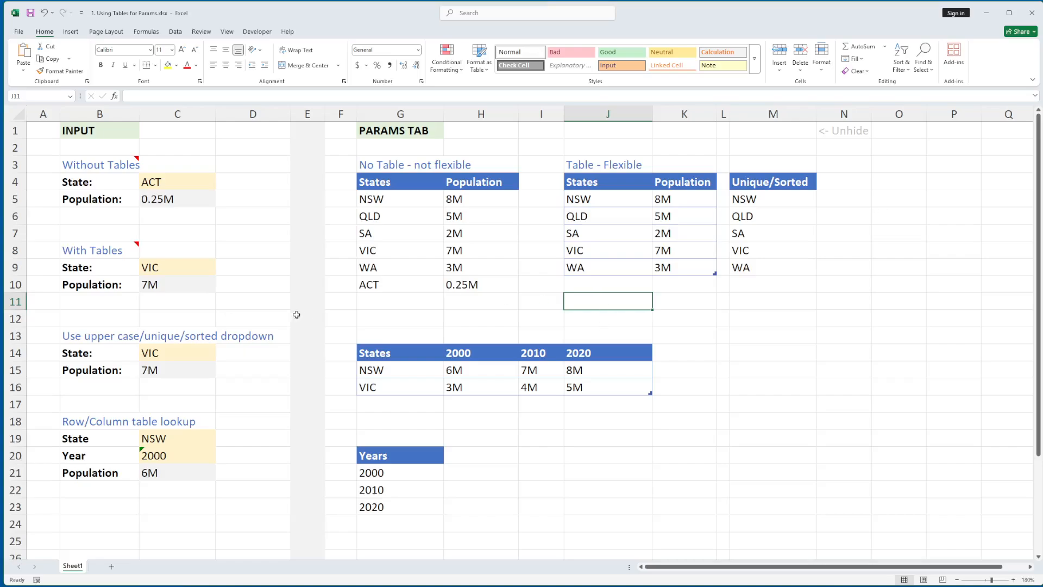
# - Give C9 a List validation sourced from the tblStates States cells J5:J9
pyautogui.click(161, 268)
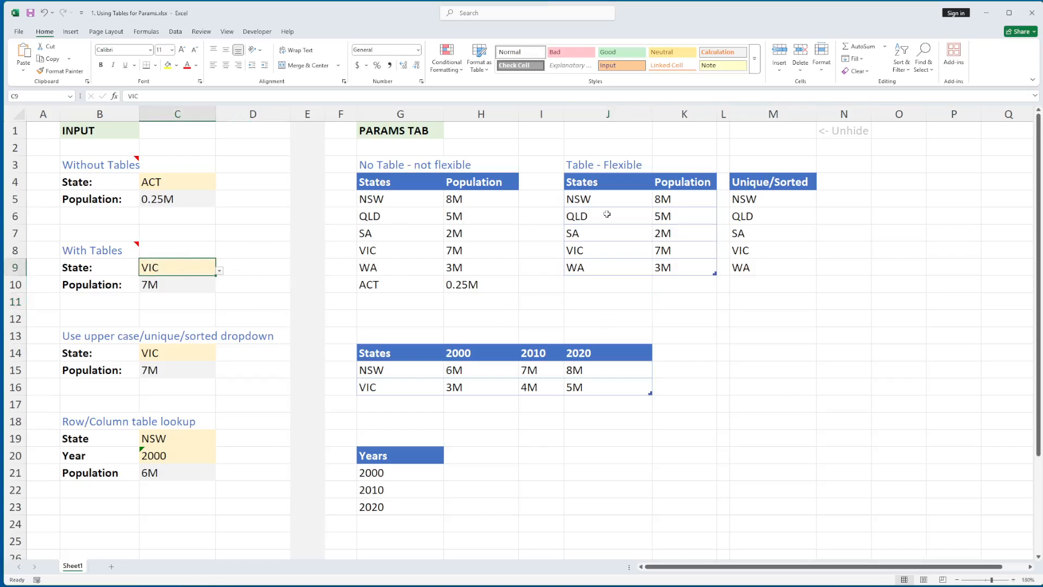
pyautogui.moveTo(612, 197); pyautogui.dragTo(610, 266)
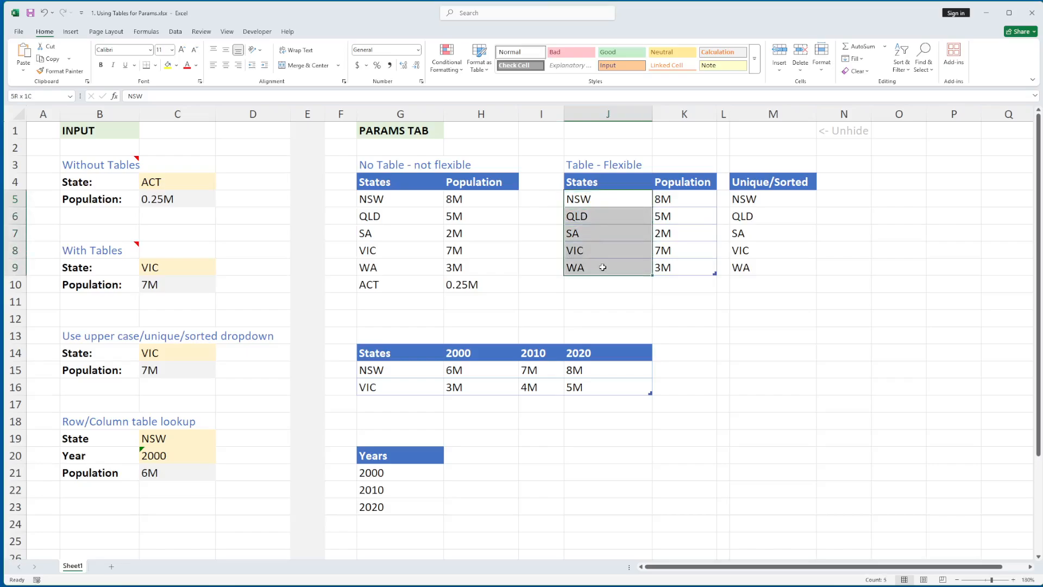
pyautogui.click(187, 266)
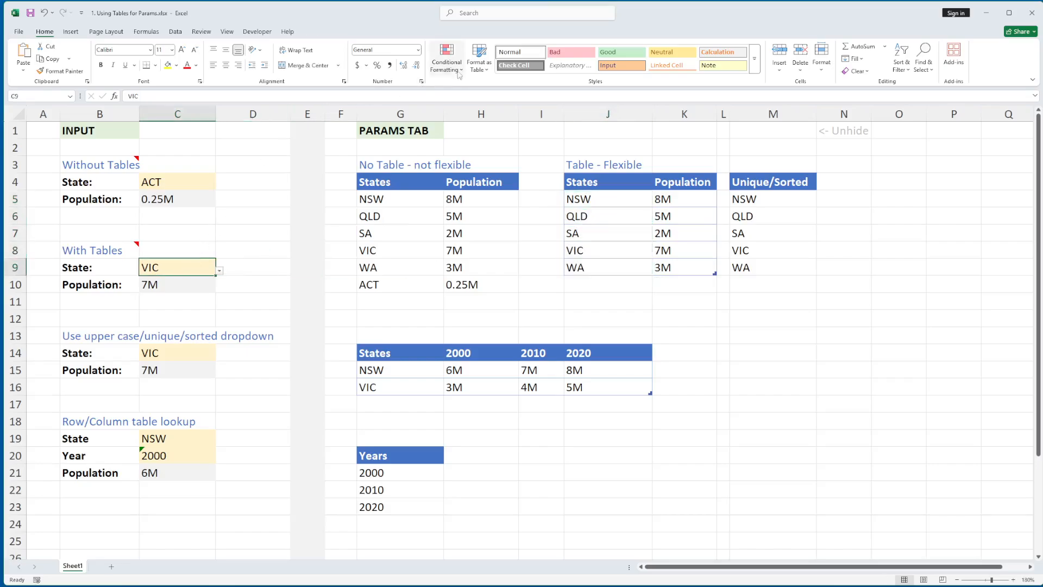
pyautogui.click(175, 31)
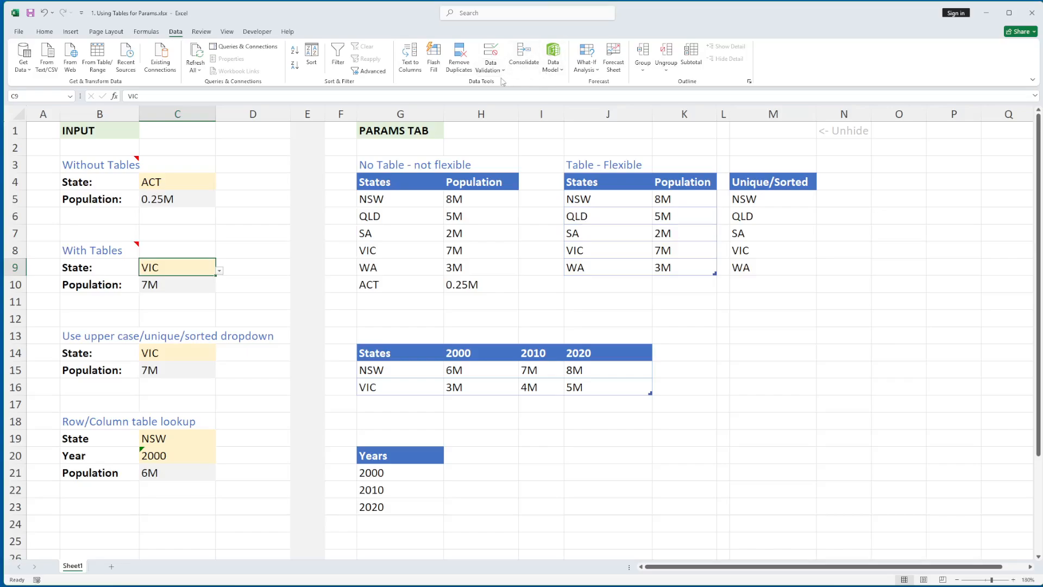
pyautogui.click(491, 53)
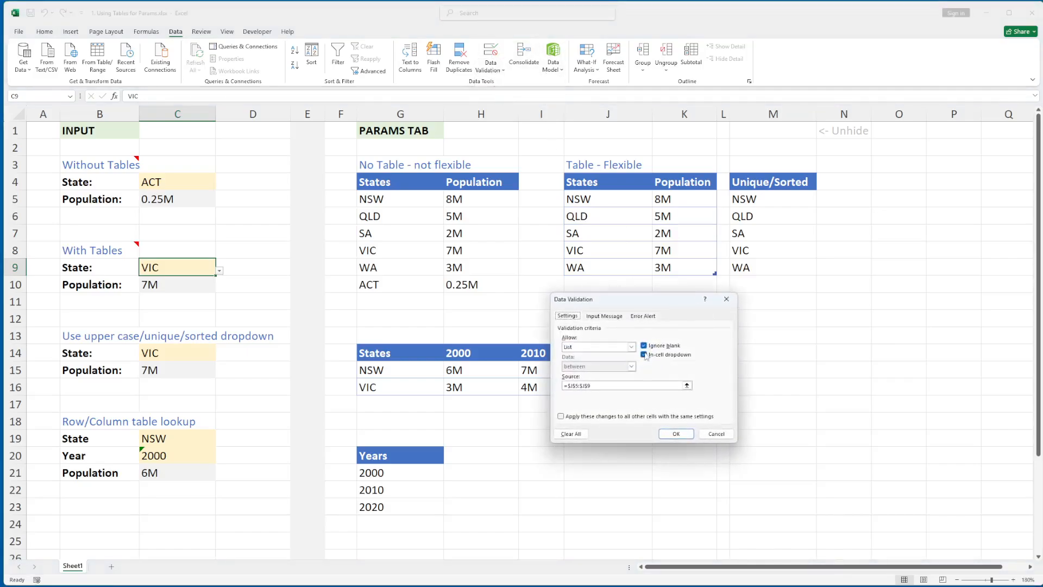
pyautogui.click(687, 386)
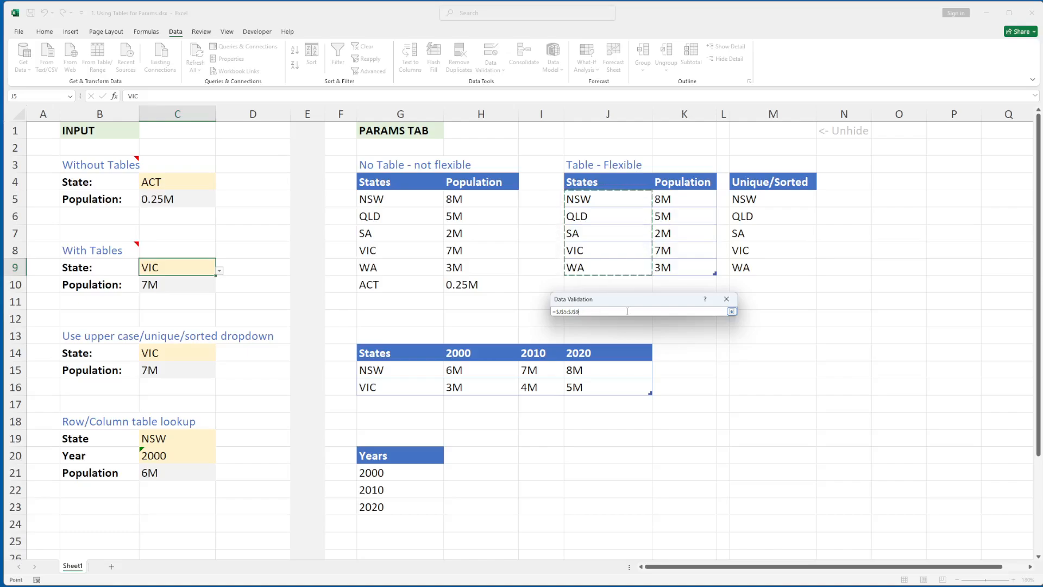
pyautogui.press('Return')
pyautogui.press('Return')
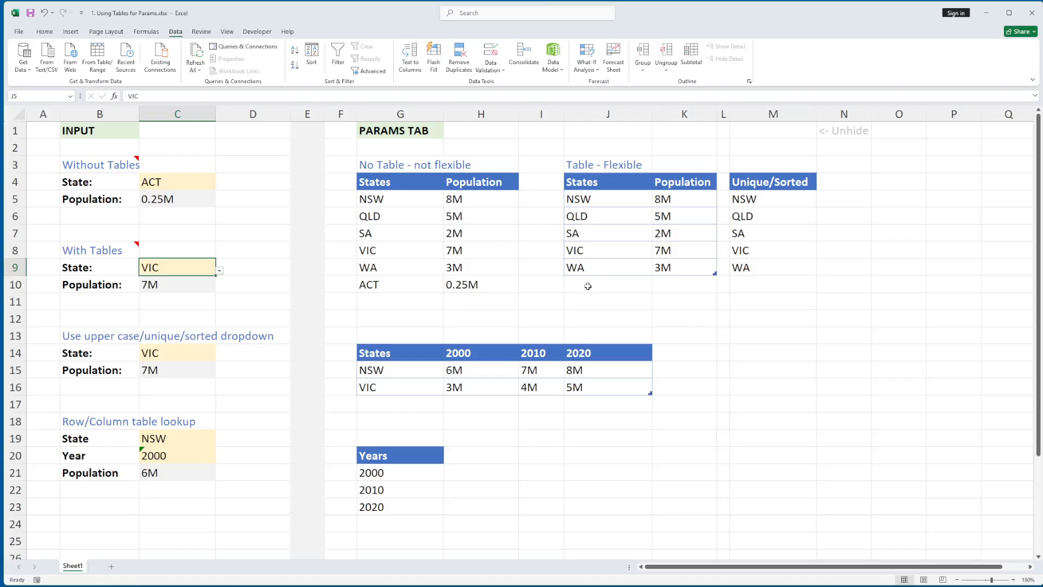
pyautogui.click(176, 285)
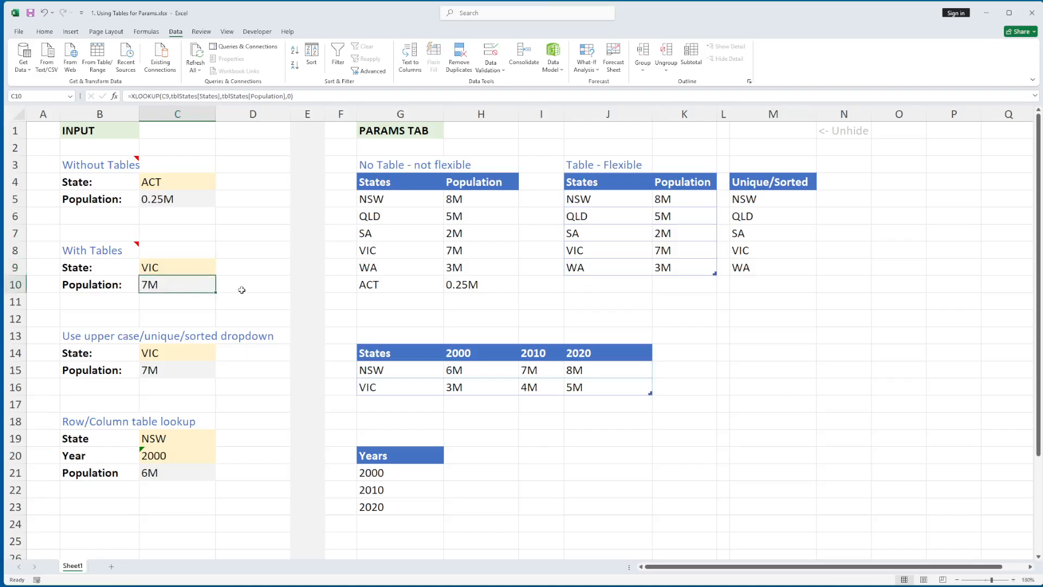
pyautogui.press('F2')
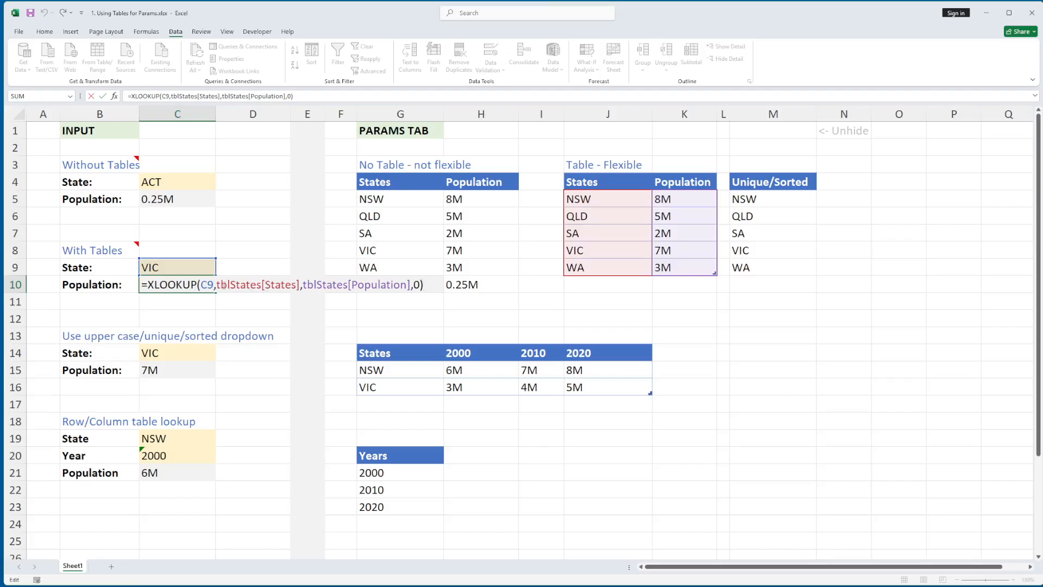
pyautogui.hotkey('ctrl', 'Return')
pyautogui.click(594, 305)
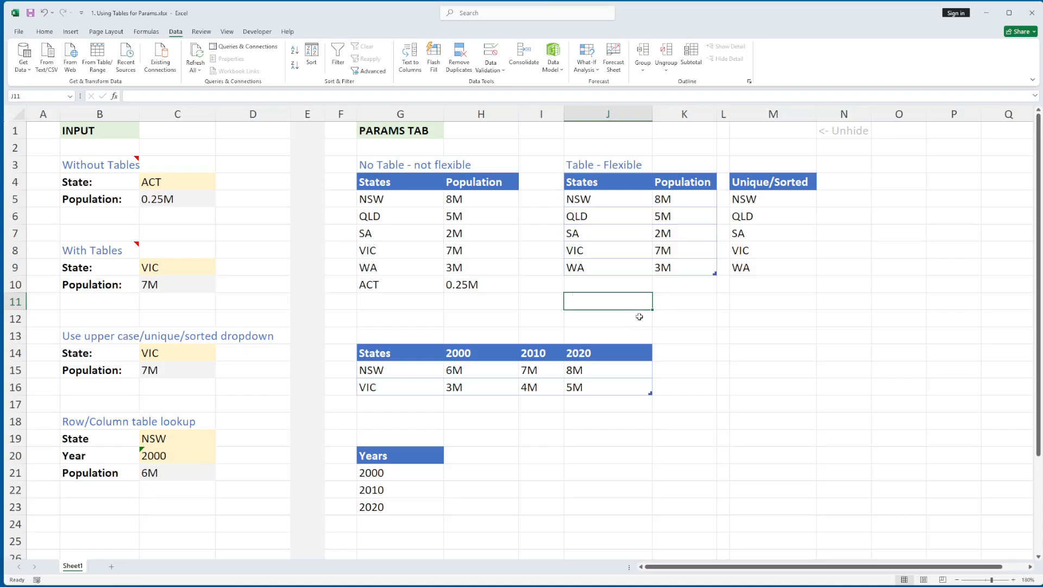
pyautogui.write('=xl')
pyautogui.press('Tab')
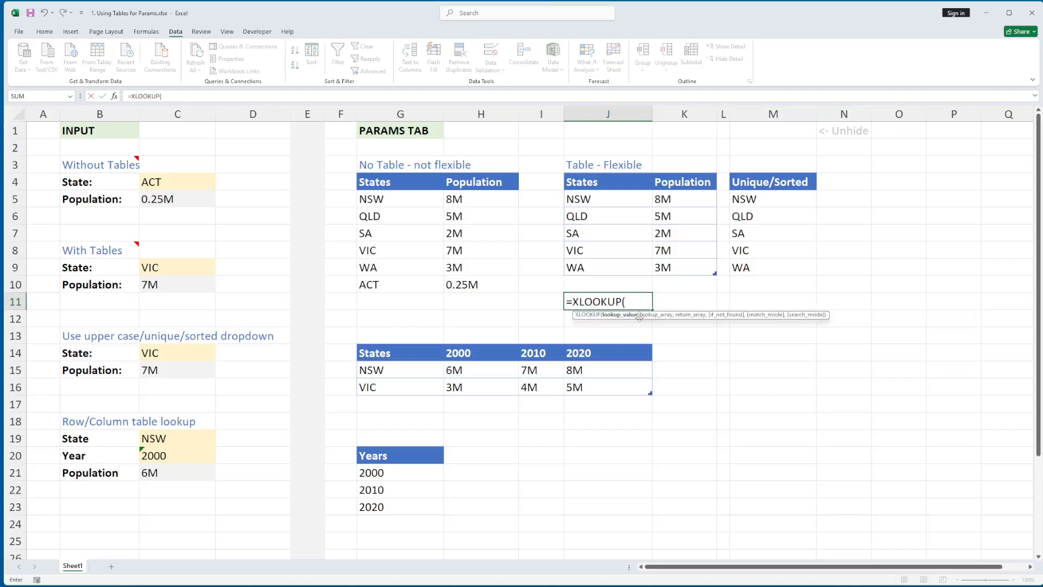
pyautogui.click(173, 265)
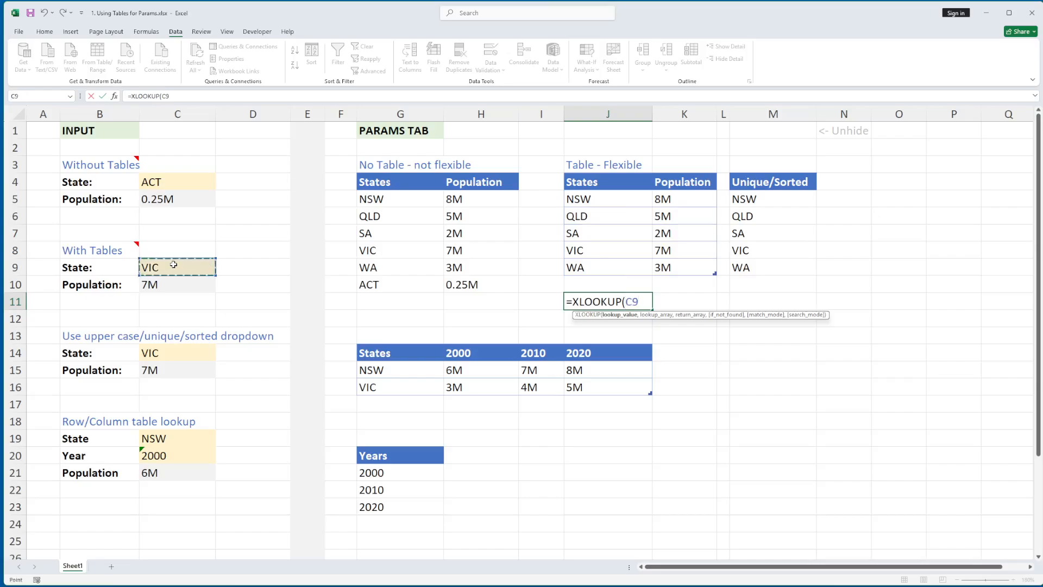
pyautogui.write(',')
pyautogui.moveTo(592, 202); pyautogui.dragTo(583, 269)
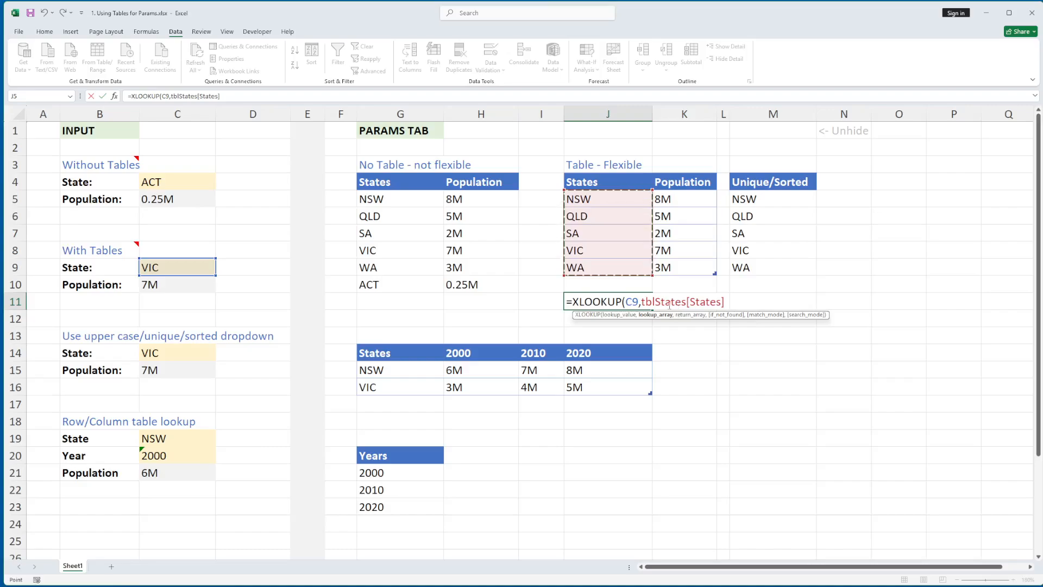
pyautogui.write(',')
pyautogui.moveTo(675, 205); pyautogui.dragTo(679, 270)
pyautogui.write(',')
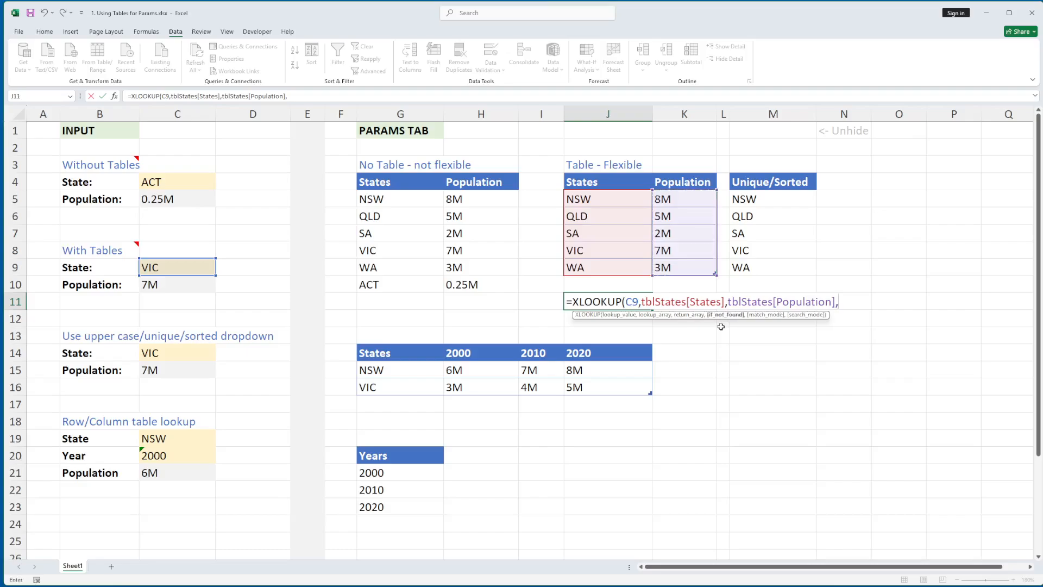
pyautogui.write('0)')
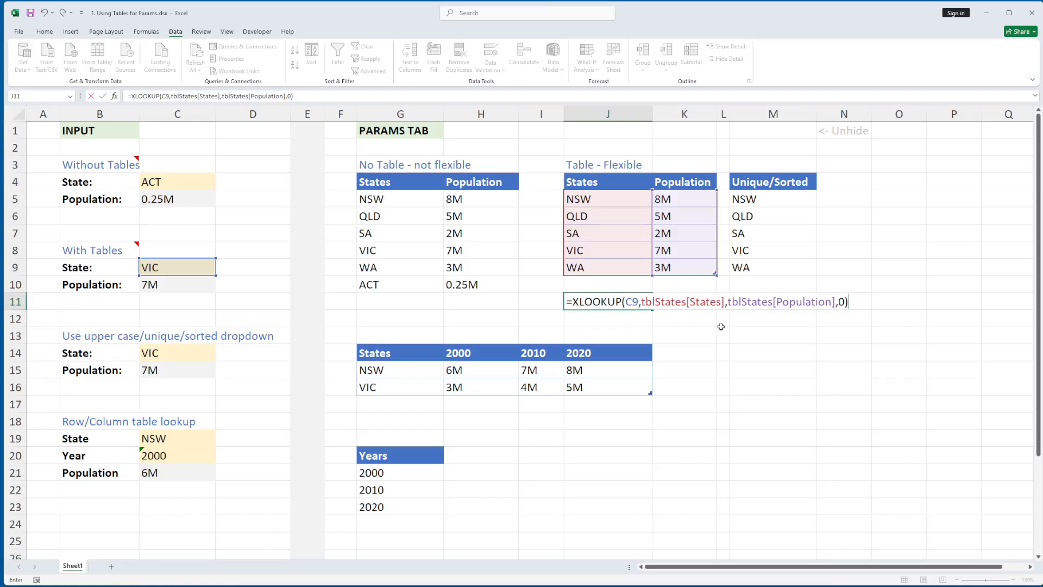
pyautogui.press('Return')
pyautogui.press('Up')
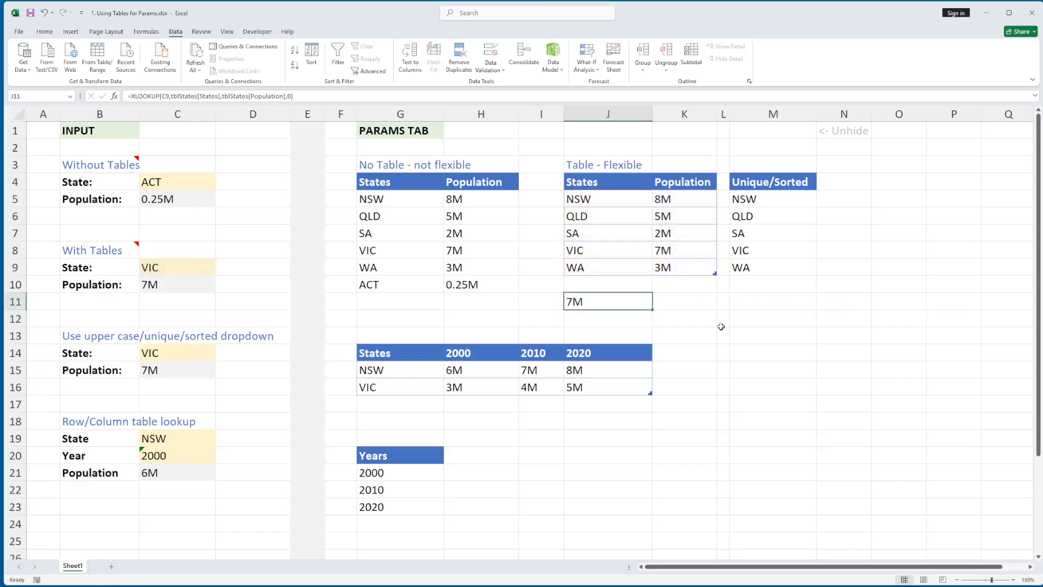
pyautogui.press('F2')
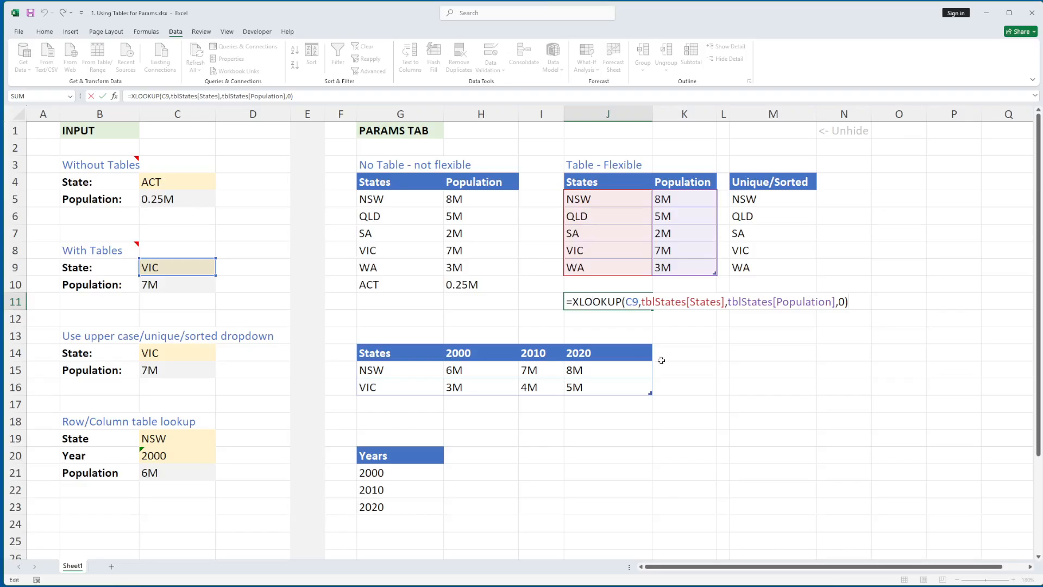
pyautogui.press('Escape')
pyautogui.press('Up')
pyautogui.press('Down')
pyautogui.press('Delete')
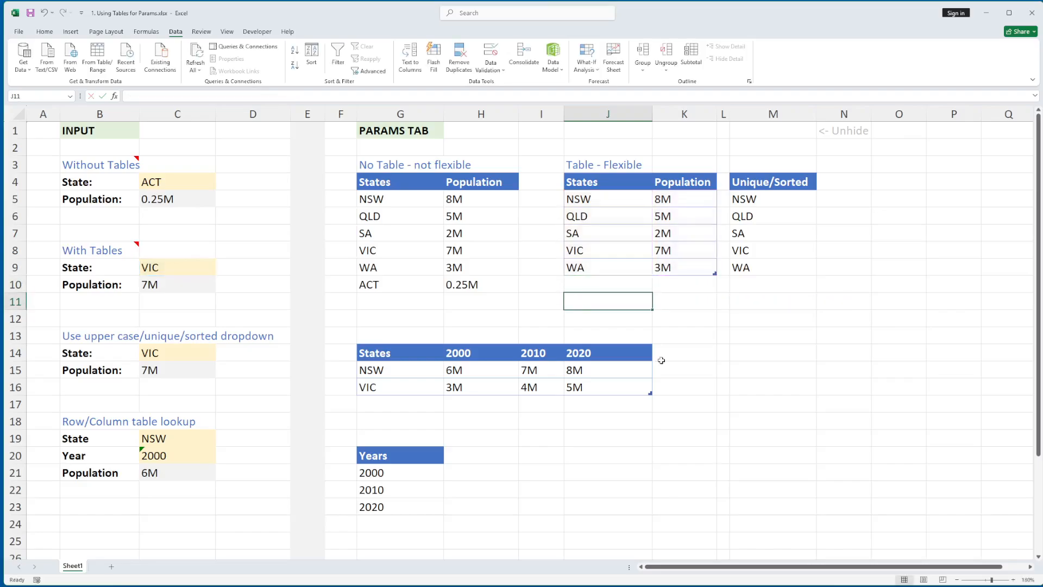
# - Add an act row with population 0.25M at J10 of the Flexible table
pyautogui.click(590, 283)
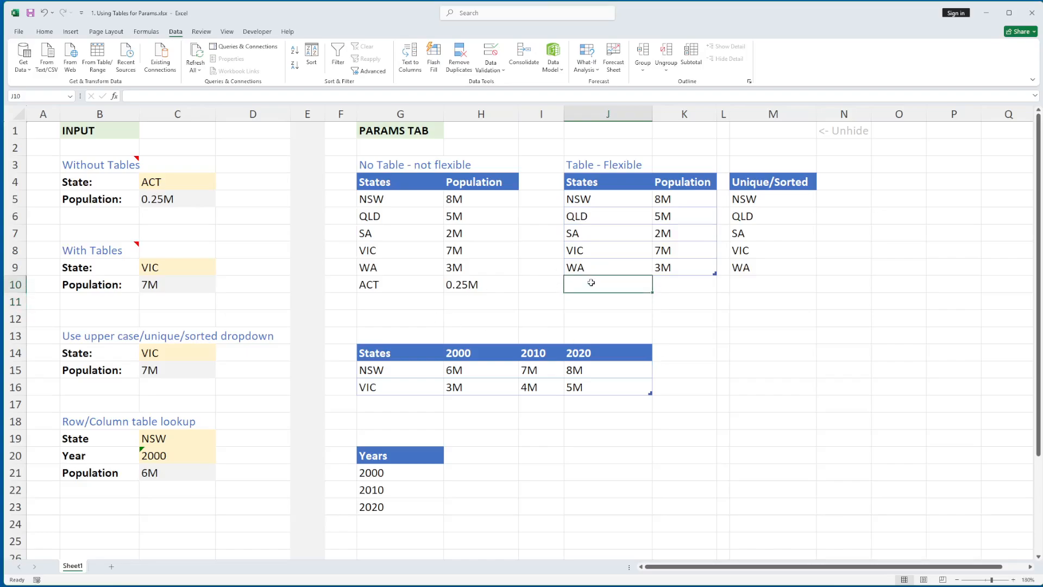
pyautogui.write('act')
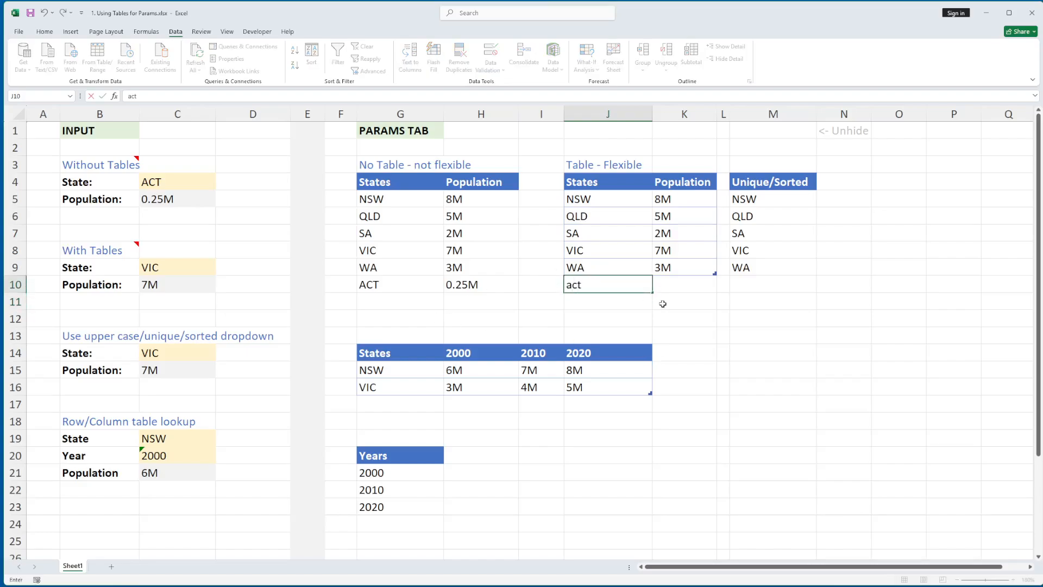
pyautogui.press('Tab')
pyautogui.write('0.2')
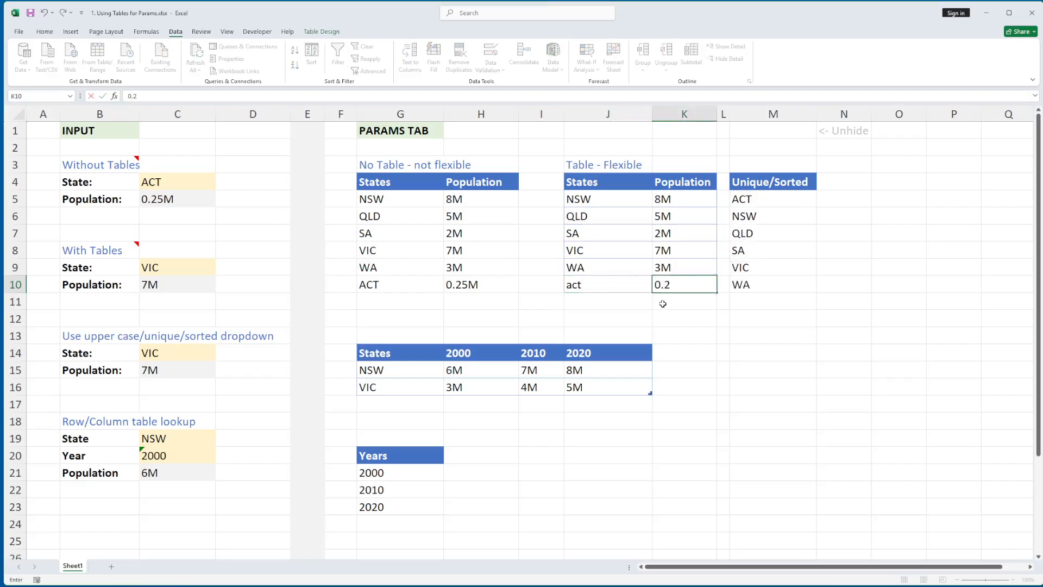
pyautogui.write('5M')
pyautogui.press('Up')
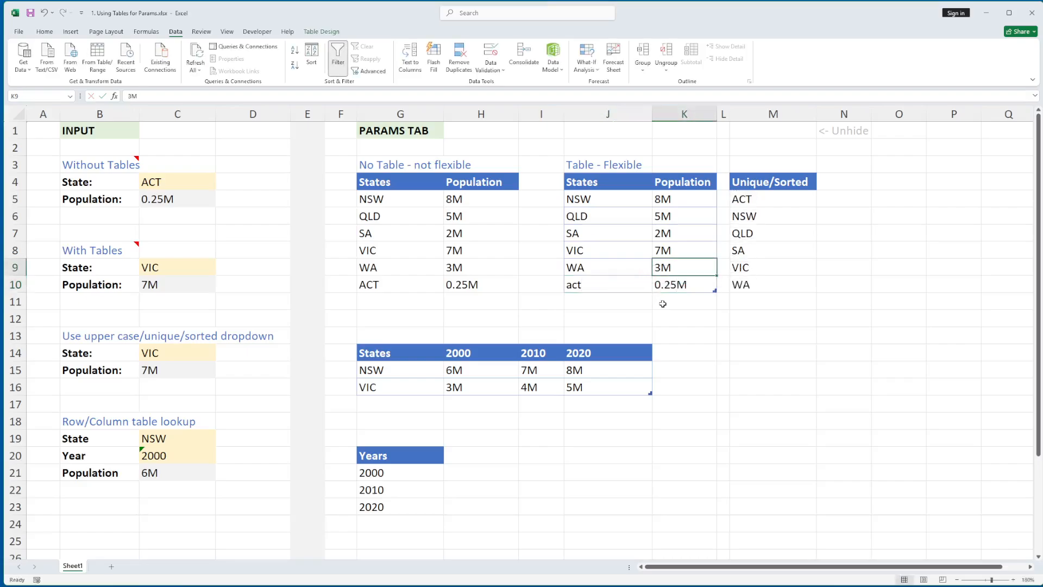
pyautogui.click(598, 287)
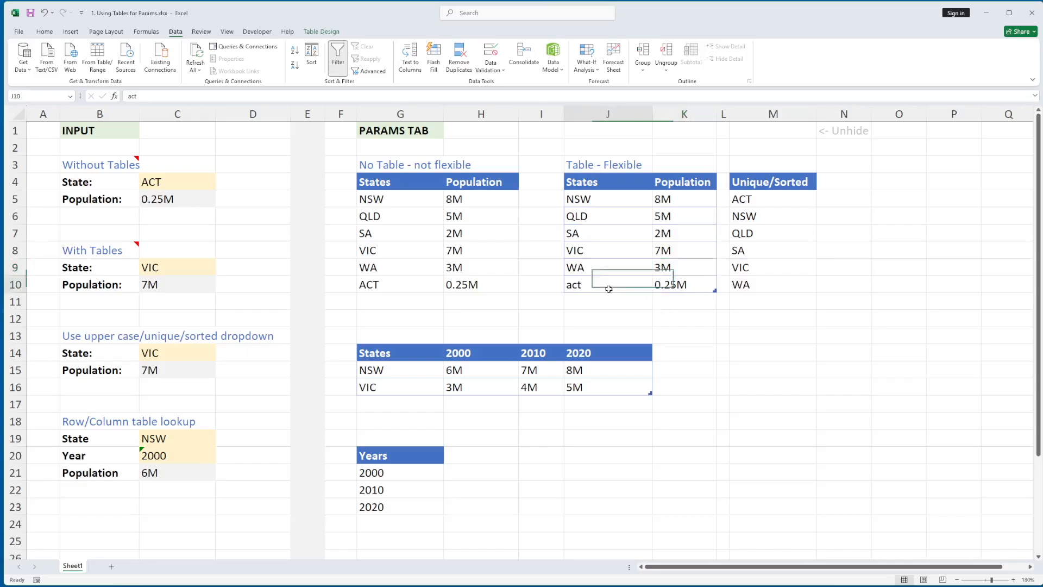
# - Choose act in C9 and confirm C10 returns 0.25M
pyautogui.click(186, 266)
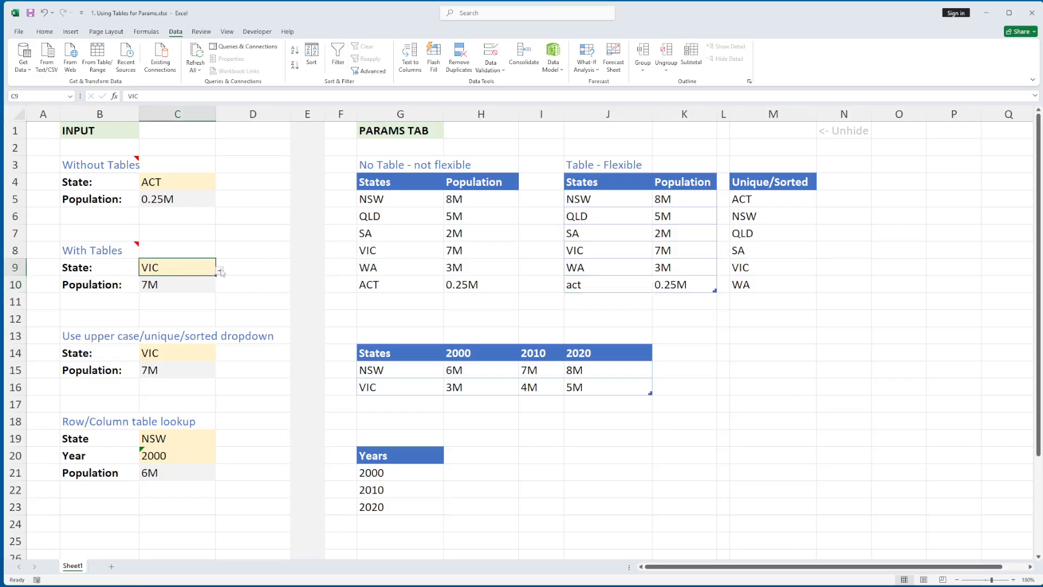
pyautogui.click(220, 271)
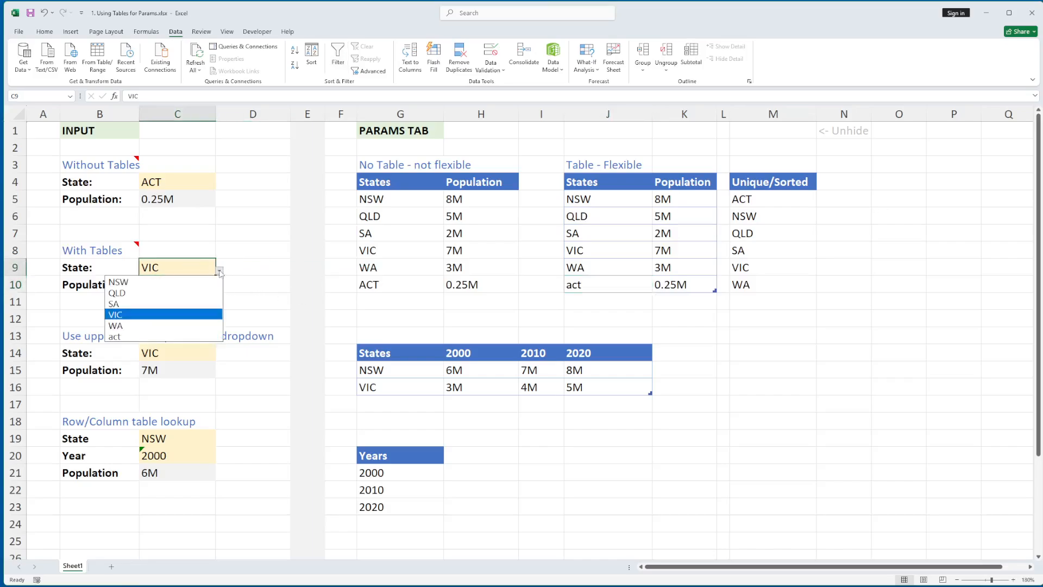
pyautogui.click(152, 338)
pyautogui.click(180, 288)
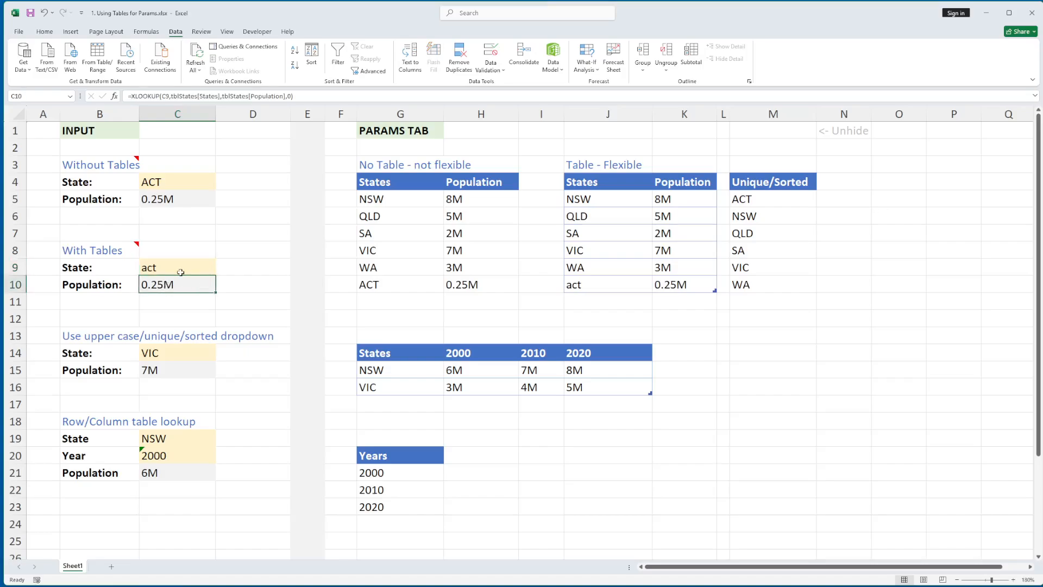
pyautogui.click(185, 265)
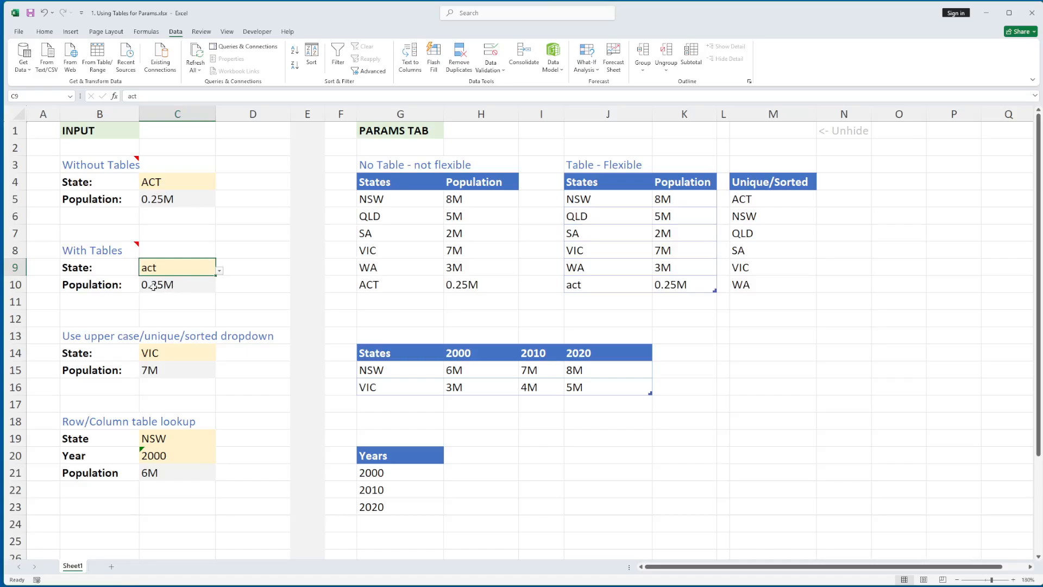
pyautogui.click(179, 285)
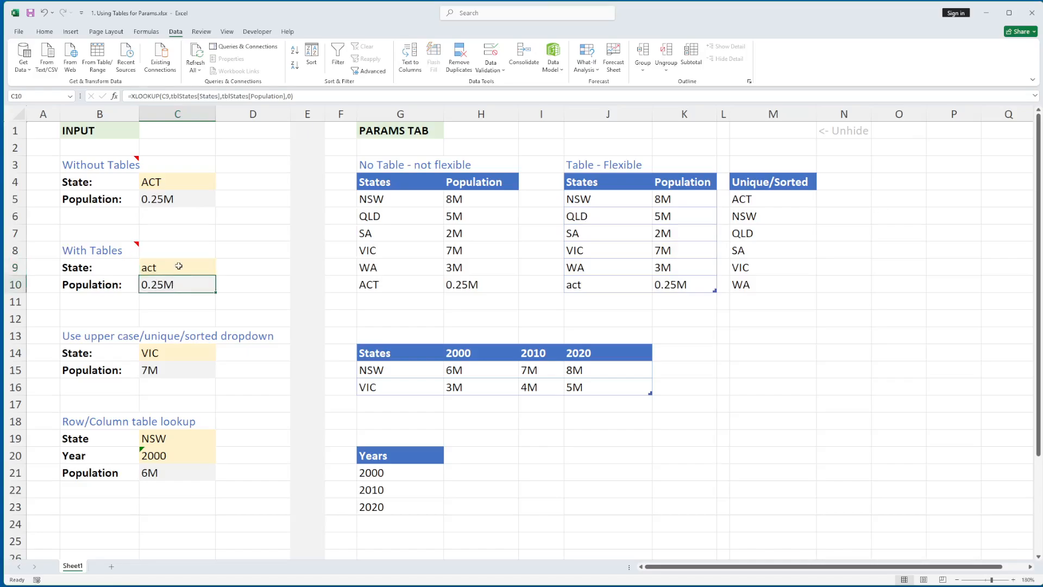
pyautogui.click(178, 266)
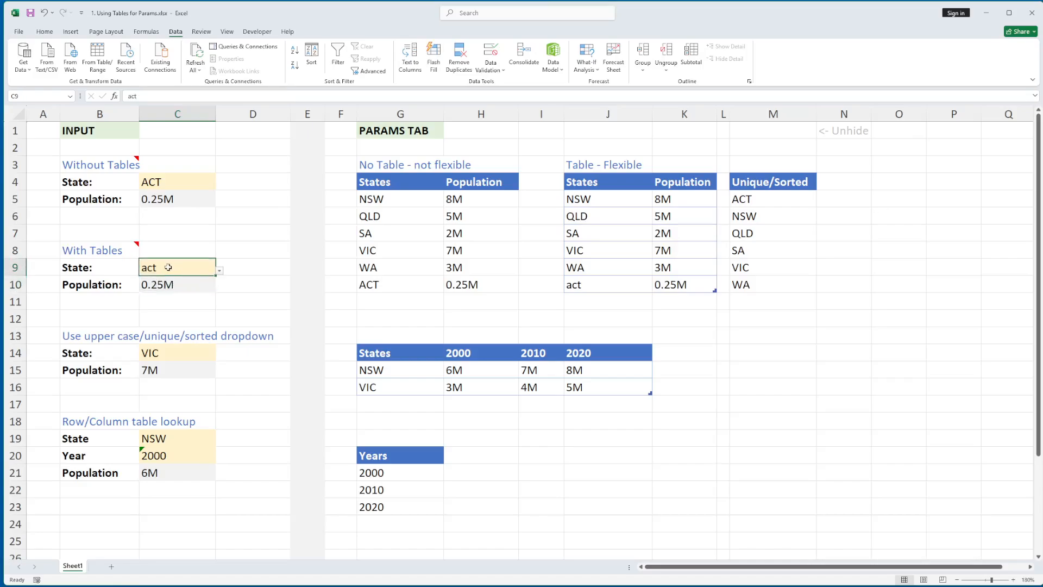
pyautogui.click(219, 271)
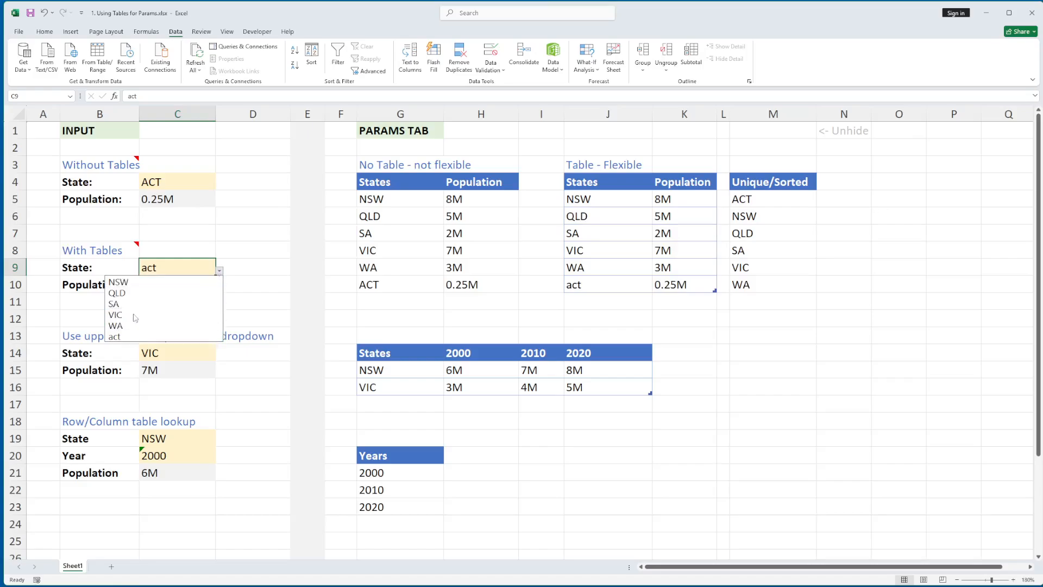
pyautogui.press('Escape')
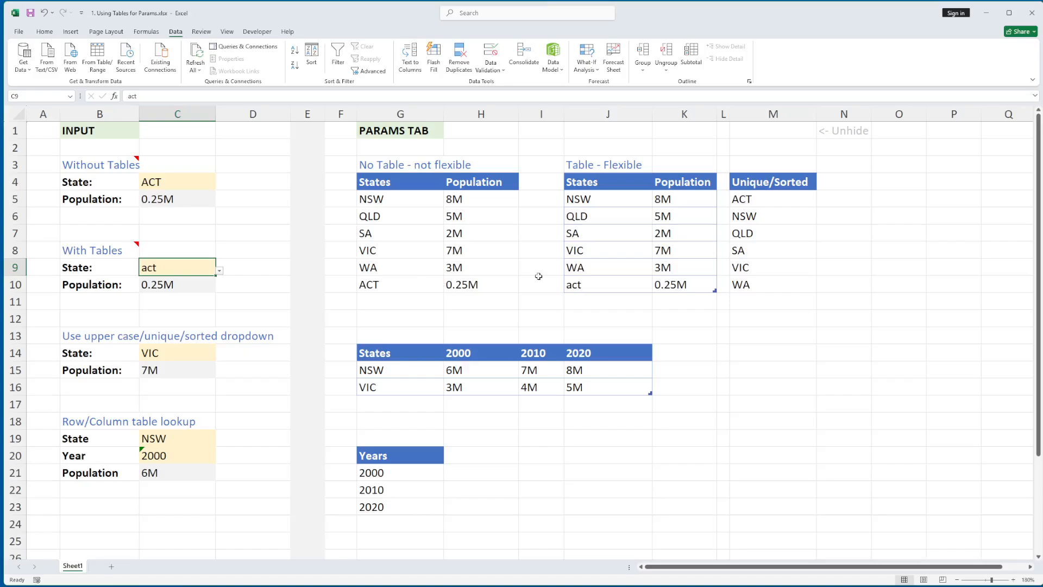
# - Select the table body J5:K10, then the Unique/Sorted formula in M5
pyautogui.click(585, 278)
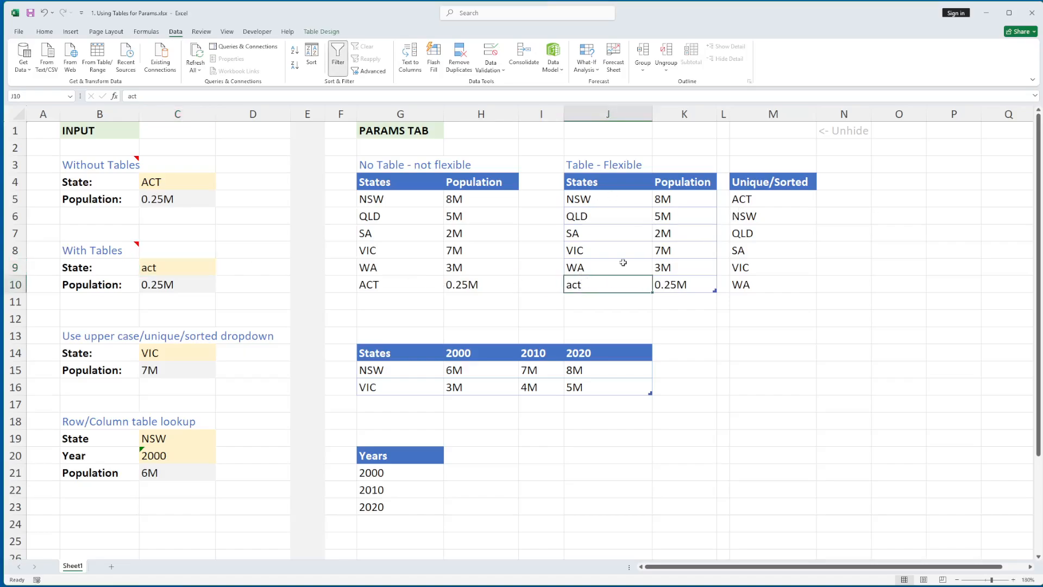
pyautogui.click(606, 201)
pyautogui.keyDown('shift'); pyautogui.click(680, 287); pyautogui.keyUp('shift')
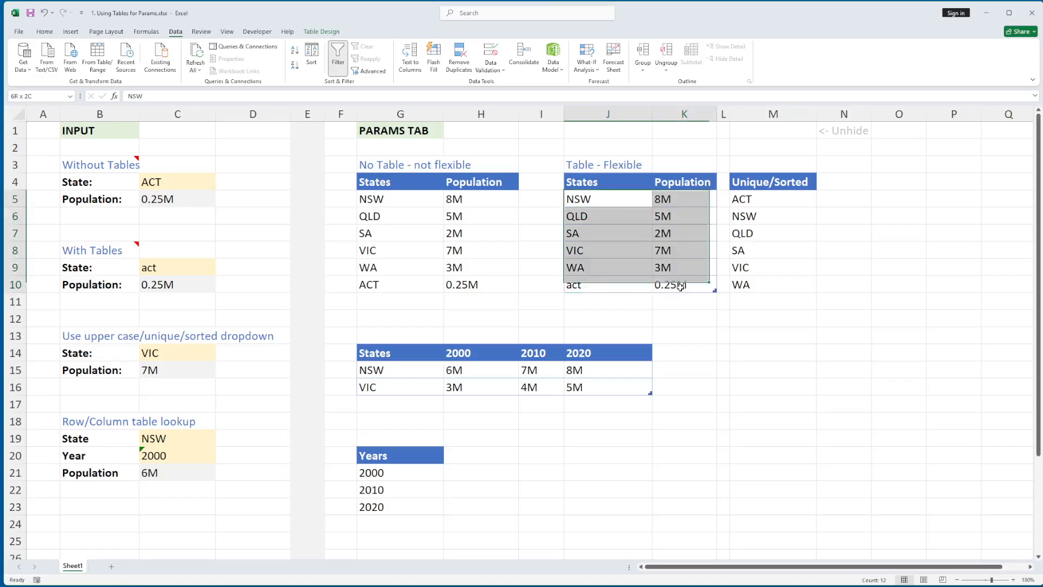
pyautogui.click(770, 202)
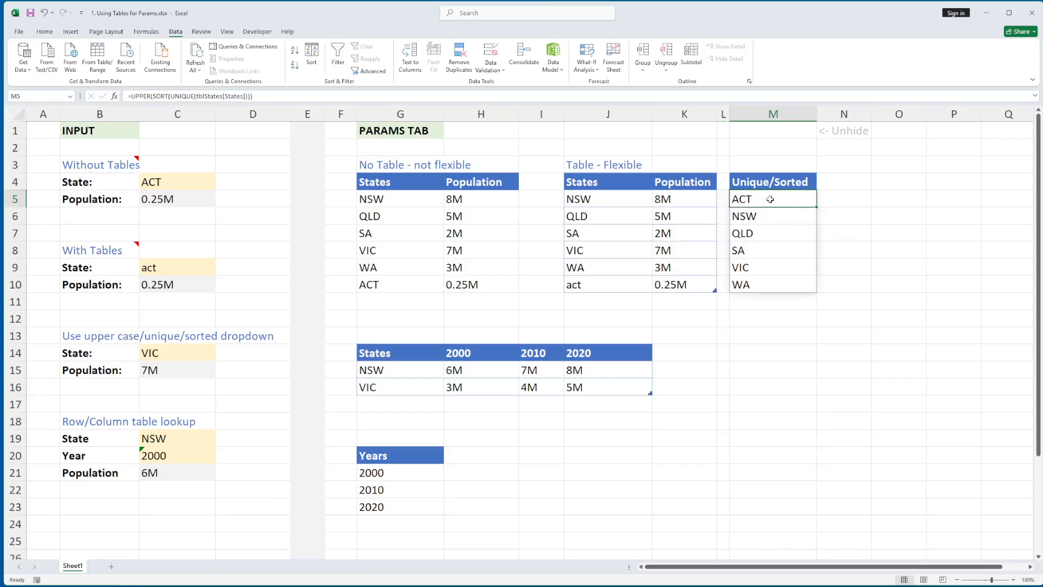
# - Re-point M5's UNIQUE argument at the States column J5:J10 as tblStates[States]
pyautogui.press('F2')
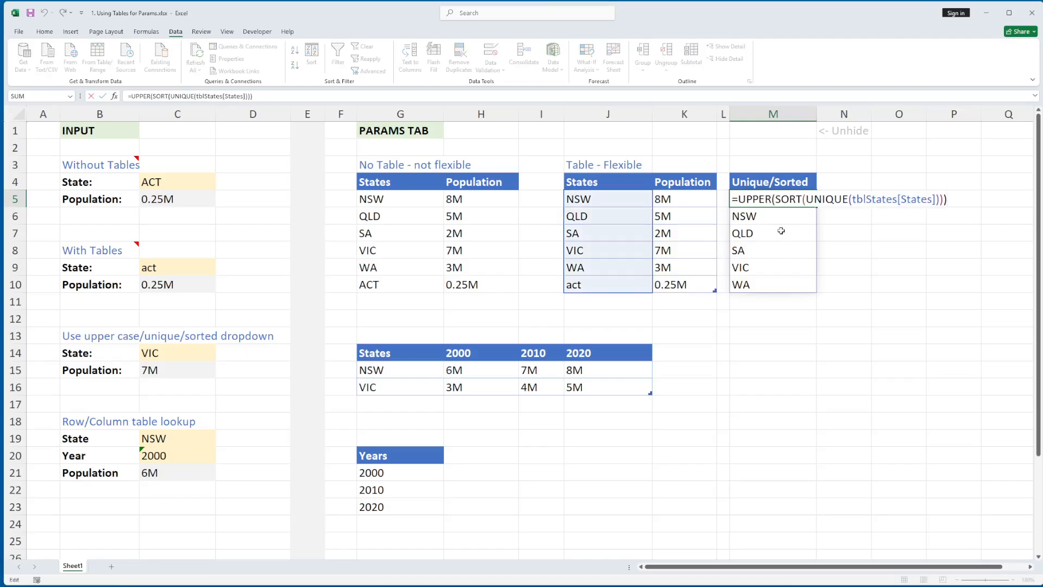
pyautogui.doubleClick(753, 198)
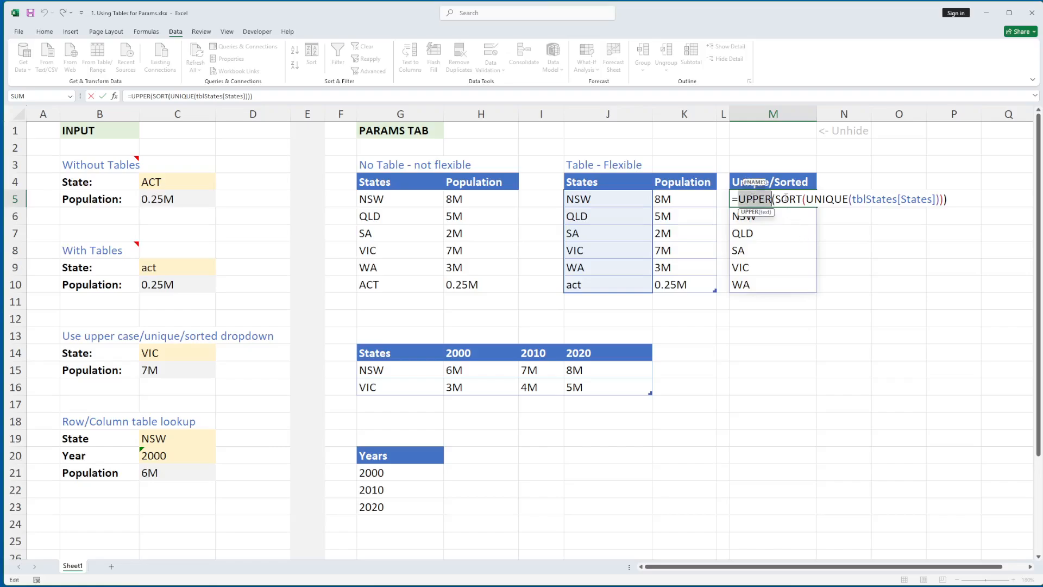
pyautogui.doubleClick(788, 199)
pyautogui.doubleClick(827, 199)
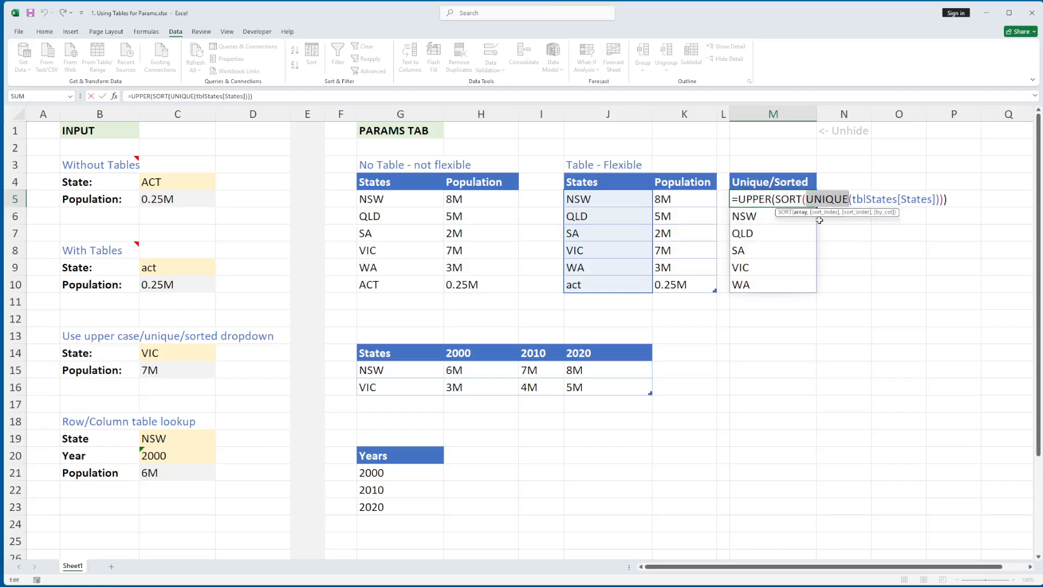
pyautogui.click(854, 198)
pyautogui.moveTo(853, 199); pyautogui.dragTo(936, 198)
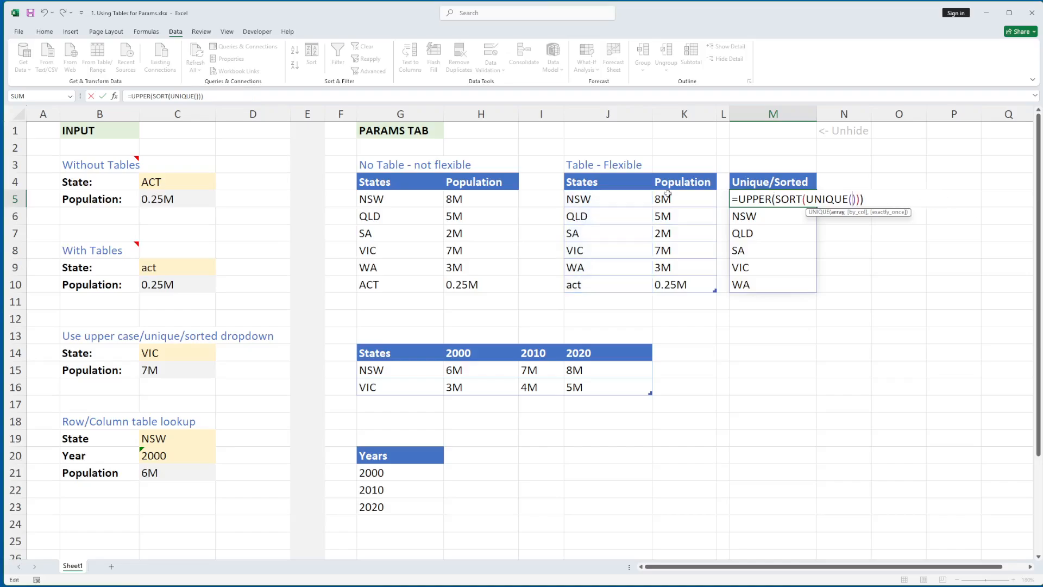
pyautogui.click(612, 198)
pyautogui.moveTo(613, 196); pyautogui.dragTo(603, 279)
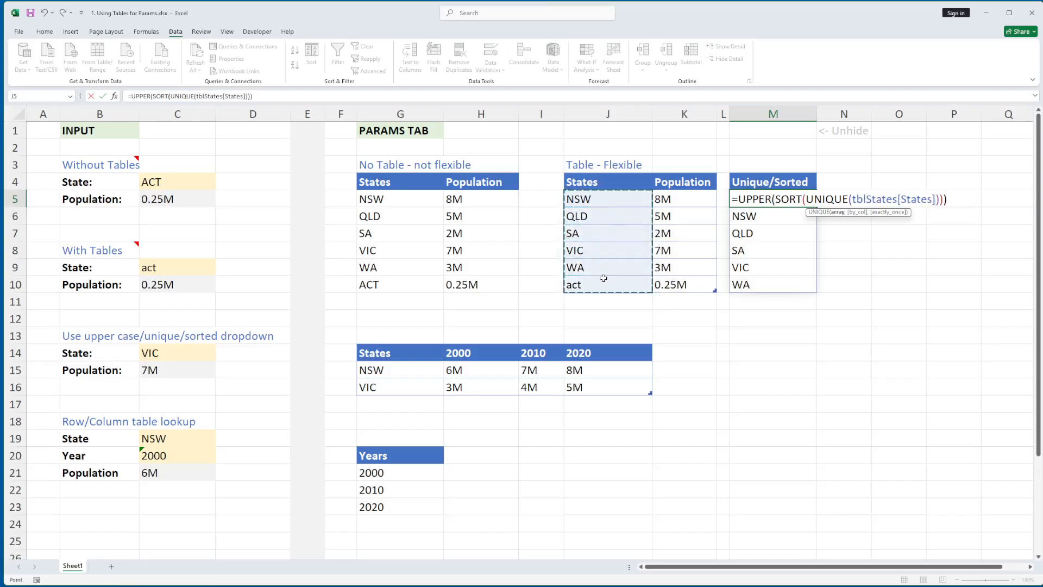
pyautogui.hotkey('ctrl', 'Return')
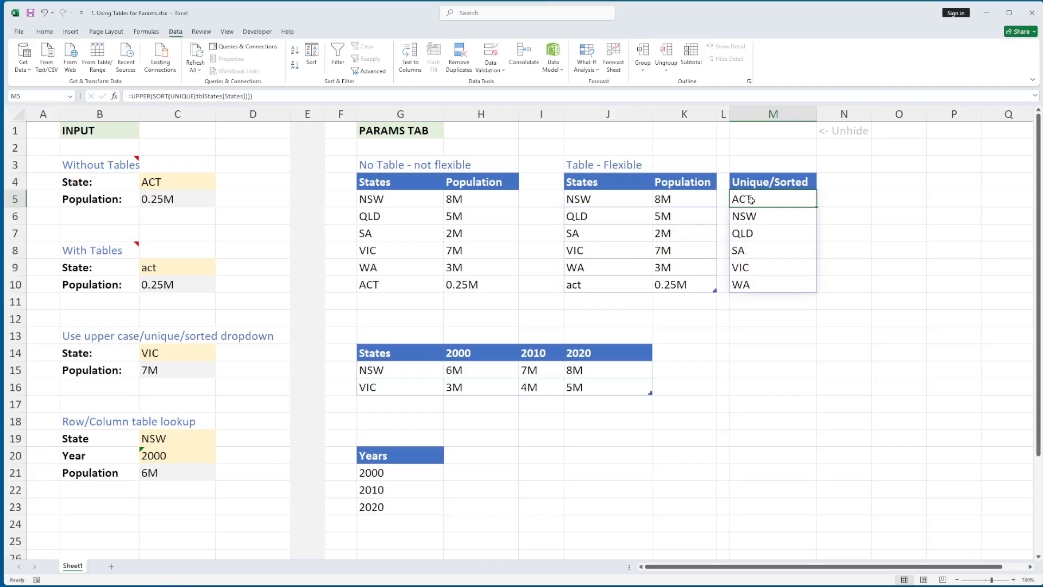
# - Test the spill reference =M5# in M12, then delete it
pyautogui.click(756, 322)
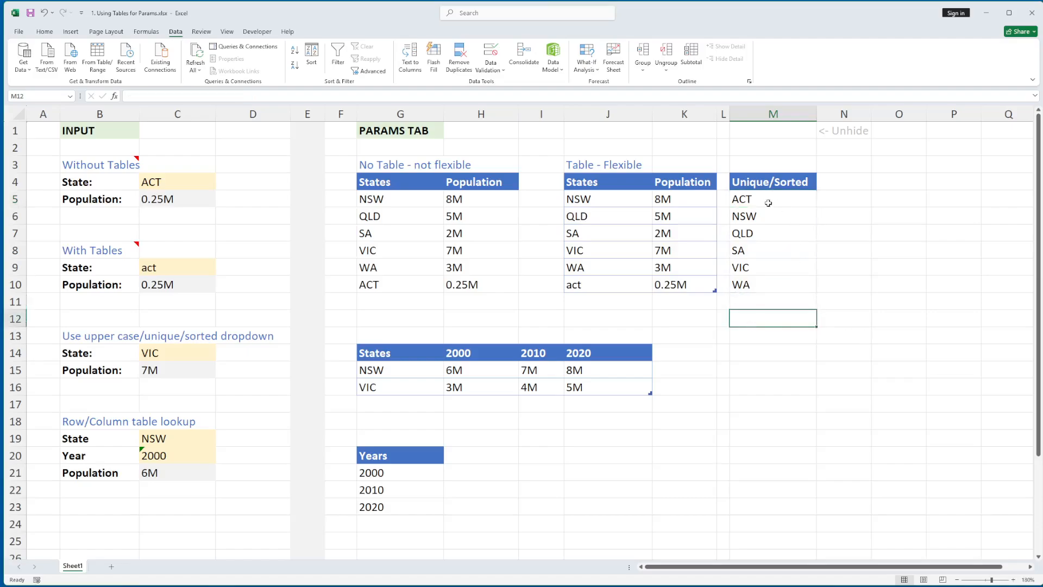
pyautogui.write('=')
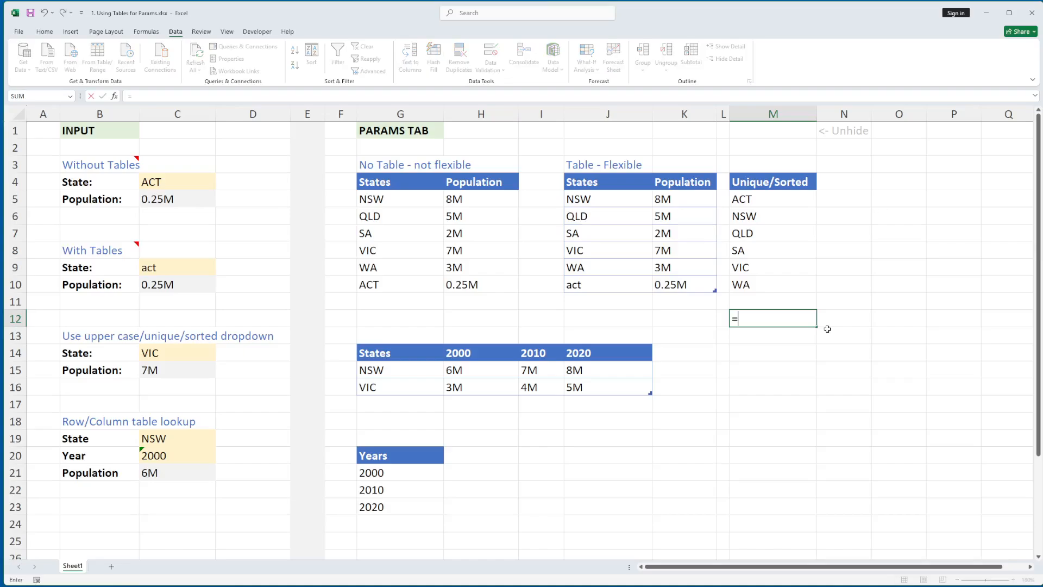
pyautogui.click(753, 201)
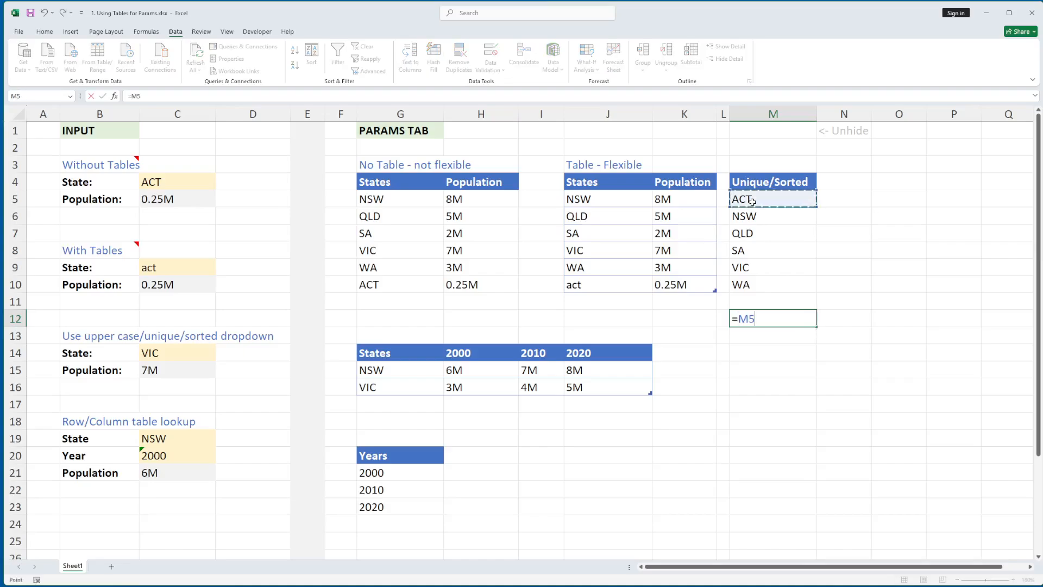
pyautogui.write('#')
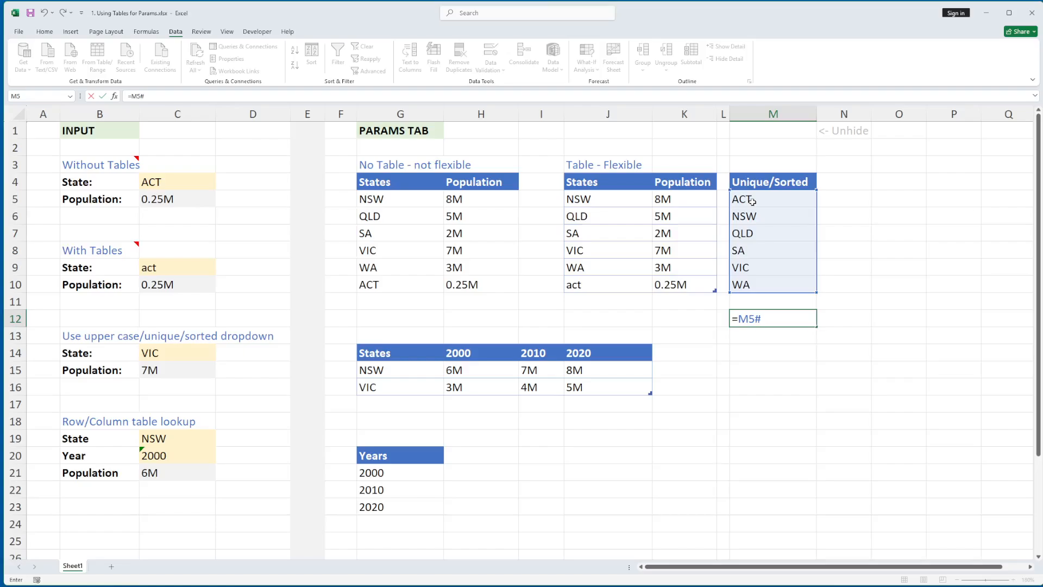
pyautogui.press('Return')
pyautogui.click(794, 319)
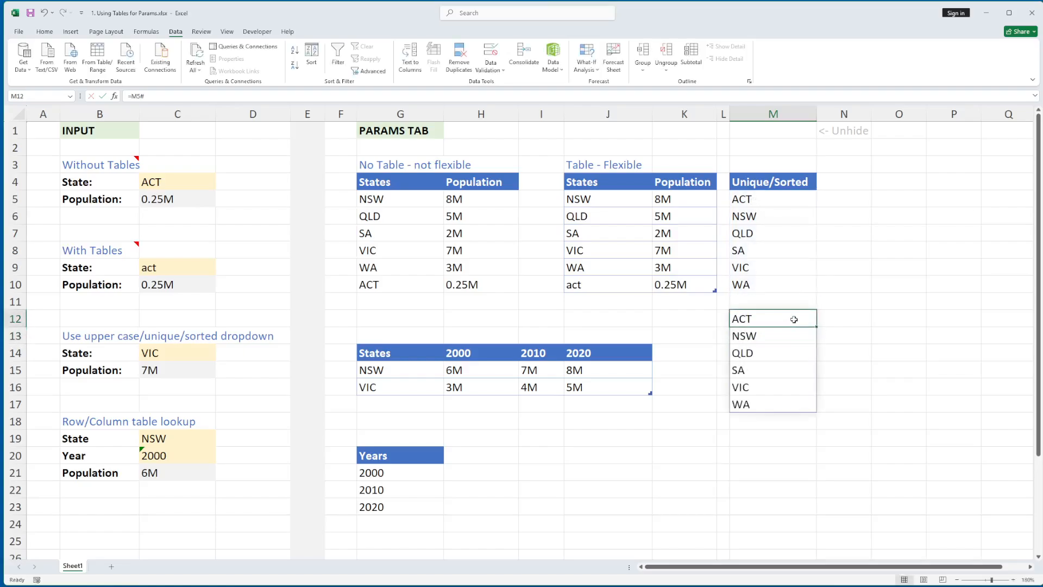
pyautogui.press('Delete')
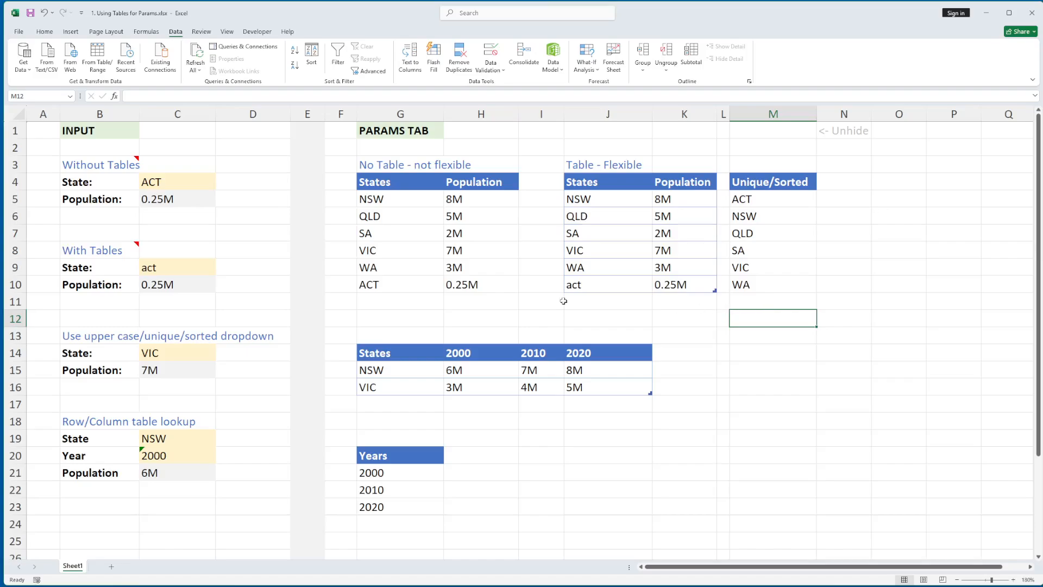
# - Set C14's validation list source to =$M$5# and check its dropdown choices
pyautogui.click(187, 354)
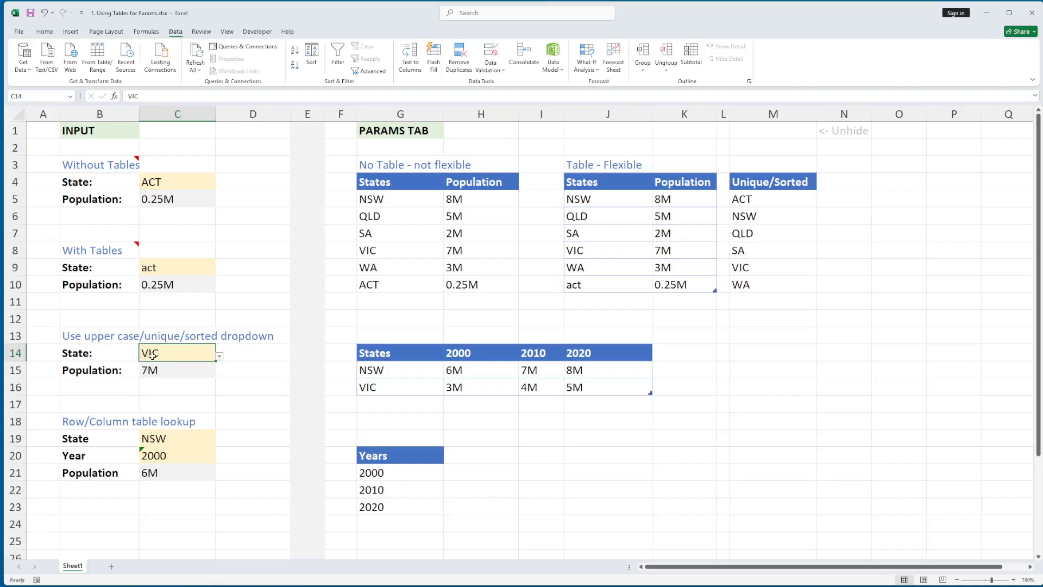
pyautogui.click(490, 67)
pyautogui.click(501, 85)
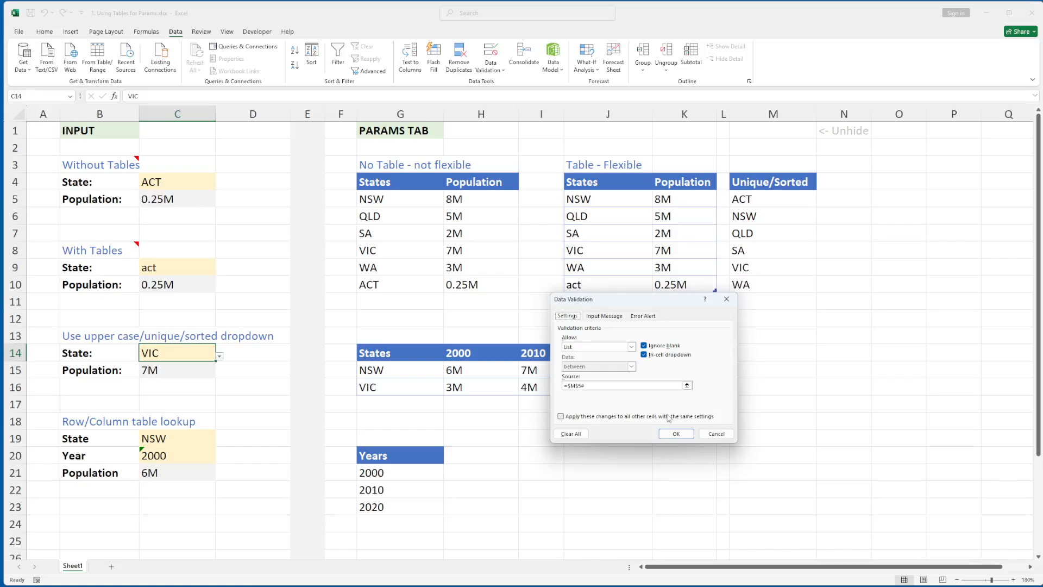
pyautogui.click(687, 386)
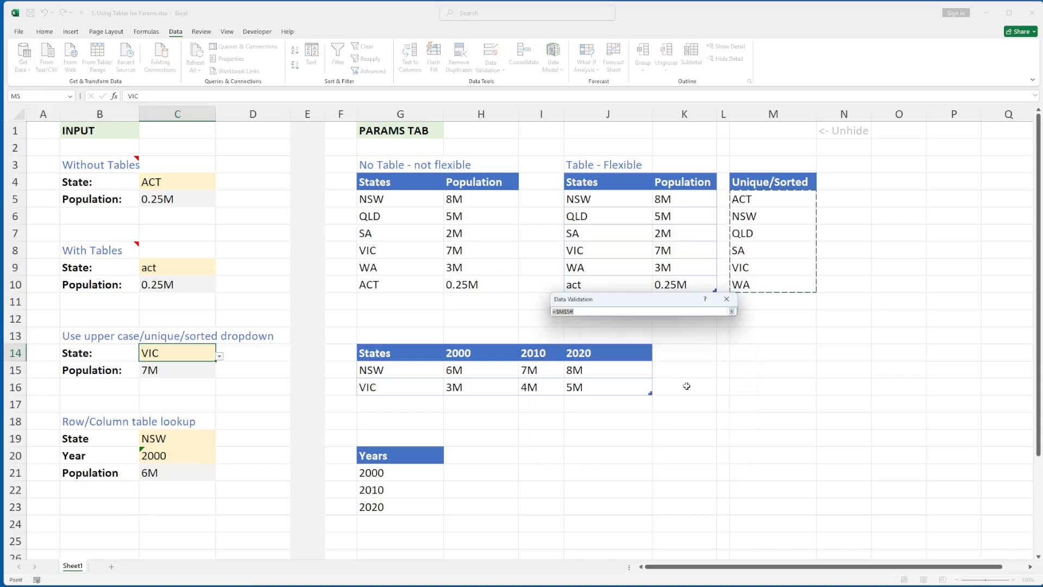
pyautogui.doubleClick(585, 311)
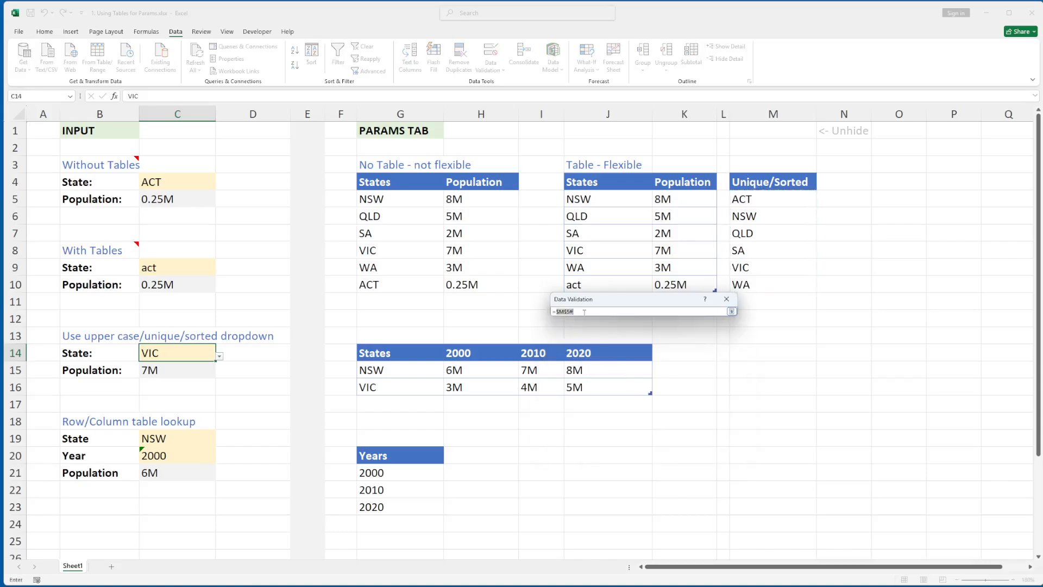
pyautogui.write('+')
pyautogui.click(748, 200)
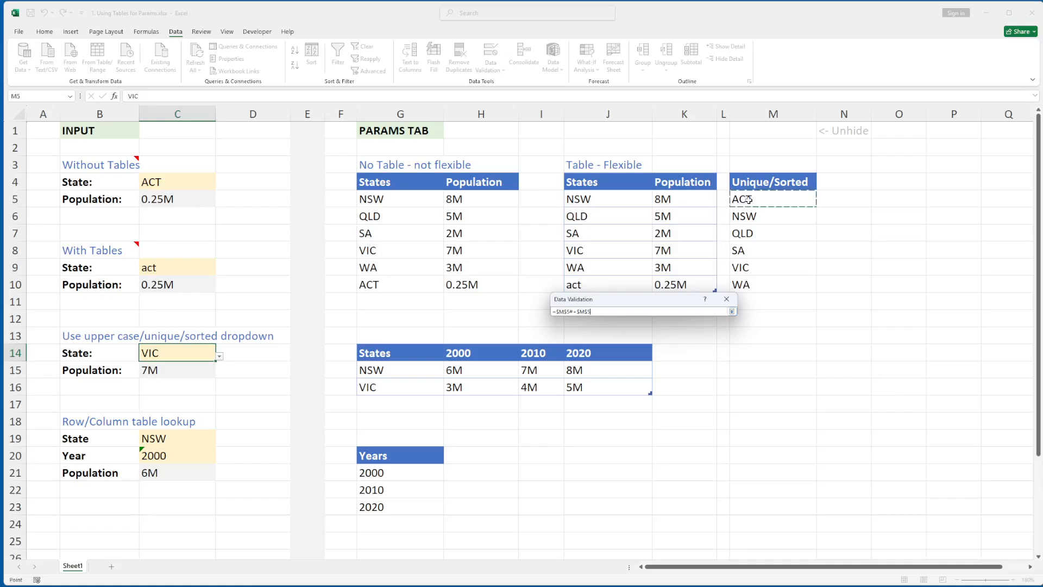
pyautogui.write('#')
pyautogui.press('BackSpace')
pyautogui.press('BackSpace')
pyautogui.press('BackSpace')
pyautogui.press('BackSpace')
pyautogui.press('BackSpace')
pyautogui.press('BackSpace')
pyautogui.press('BackSpace')
pyautogui.press('BackSpace')
pyautogui.press('BackSpace')
pyautogui.click(749, 199)
pyautogui.write('#')
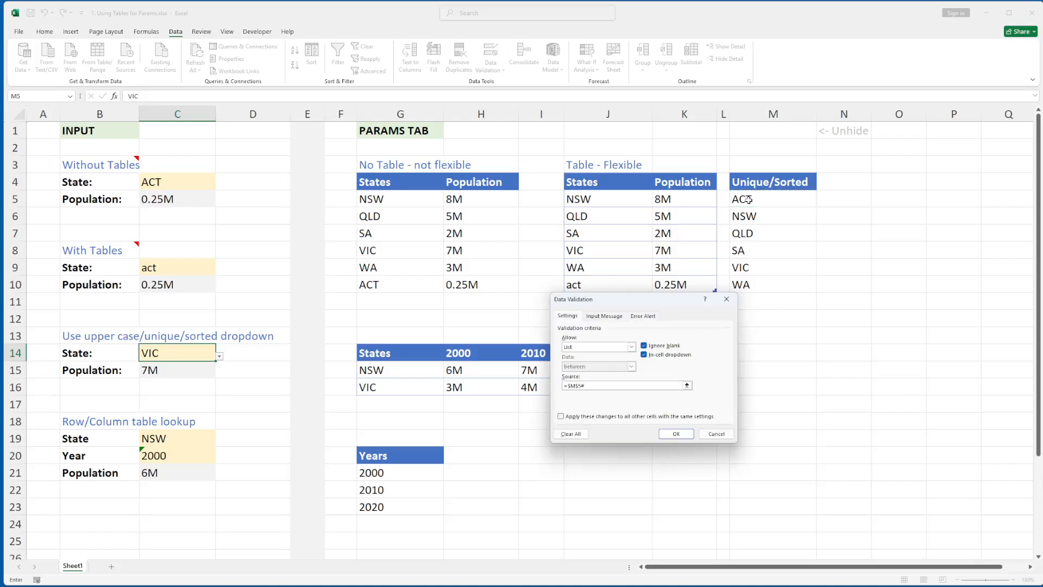
pyautogui.click(676, 433)
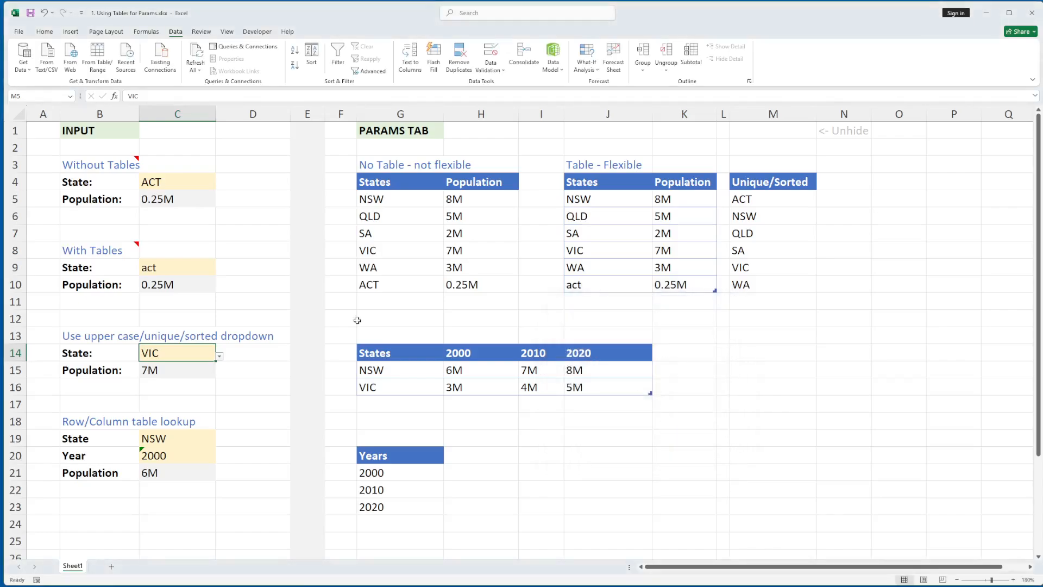
pyautogui.click(219, 357)
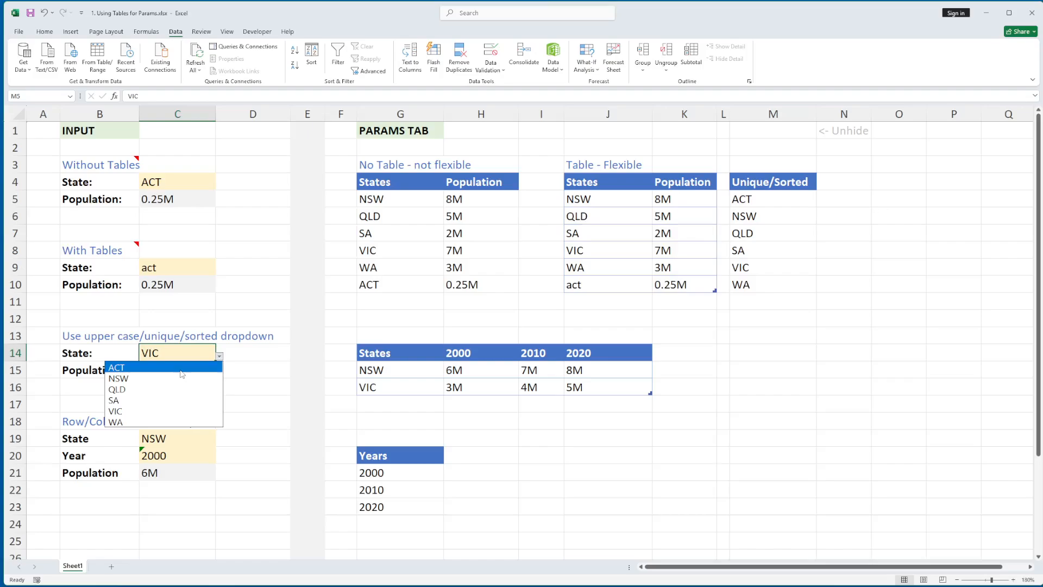
pyautogui.click(260, 355)
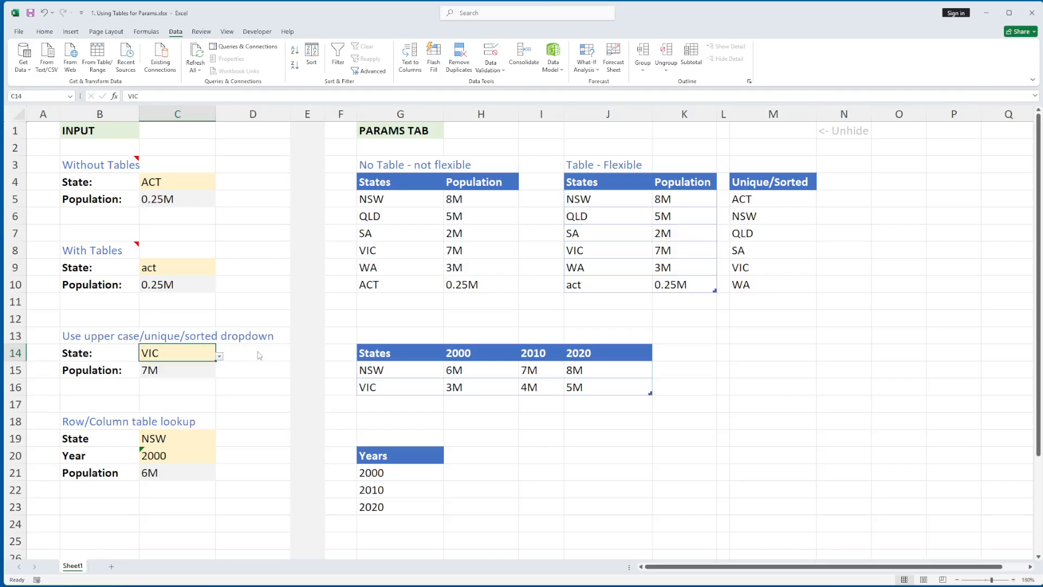
pyautogui.click(184, 374)
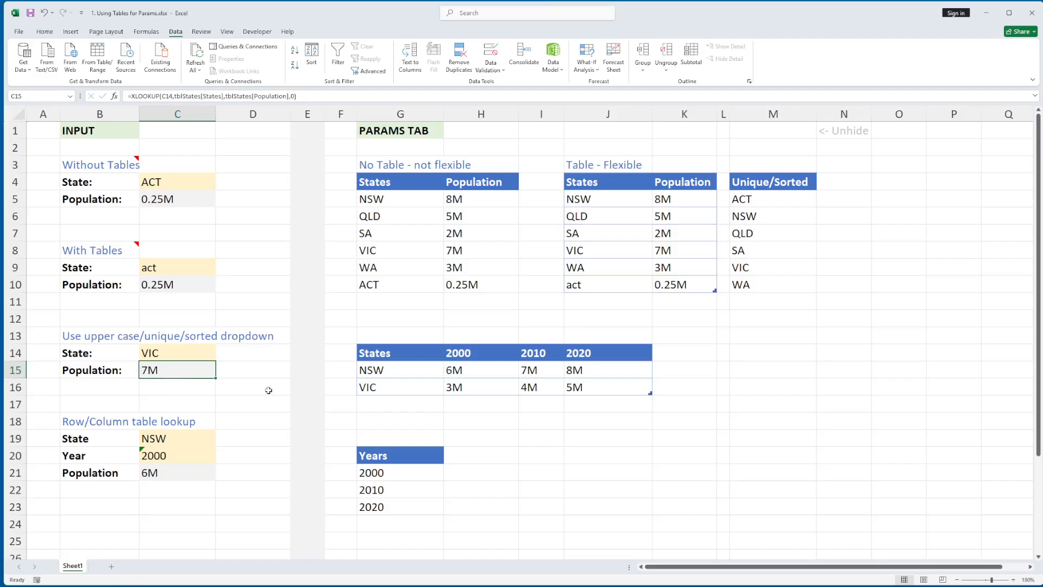
pyautogui.press('F2')
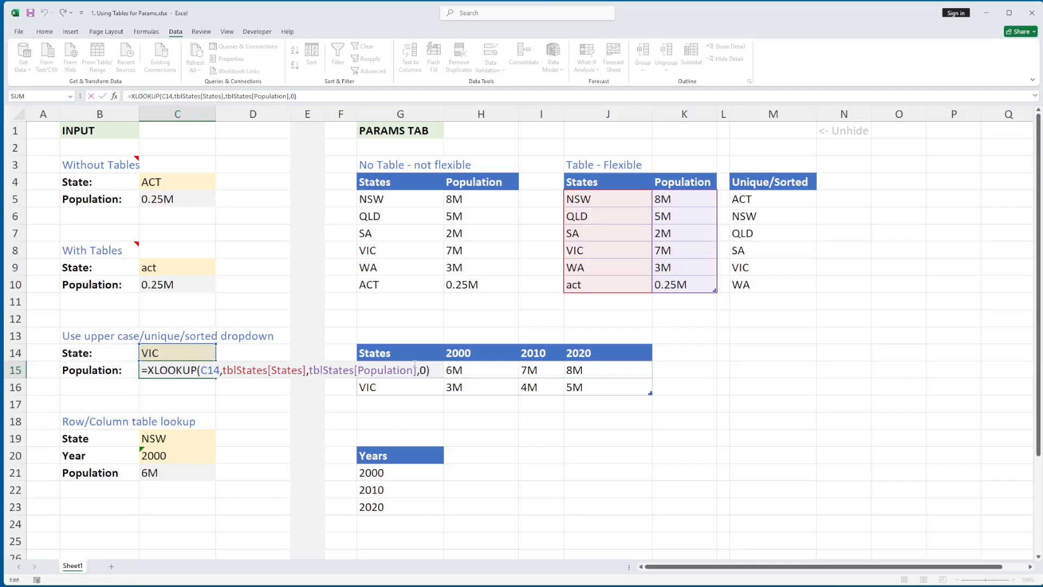
pyautogui.hotkey('ctrl', 'Return')
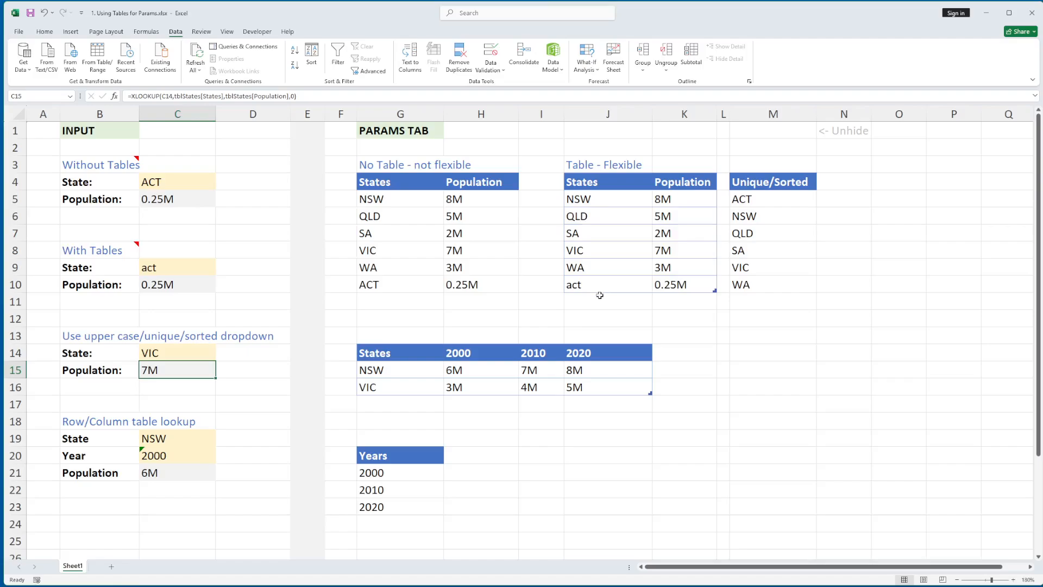
pyautogui.click(600, 300)
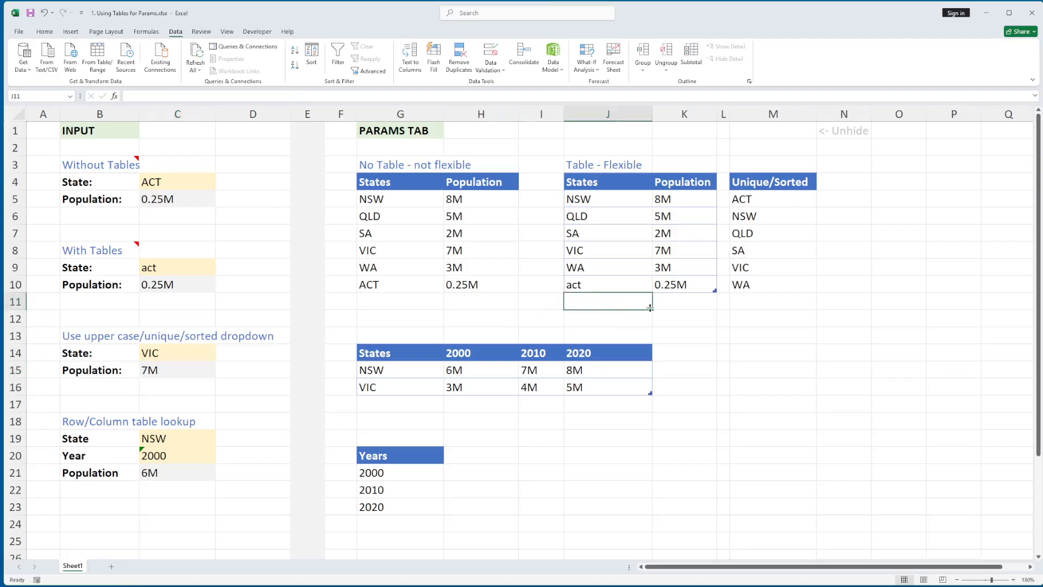
# - Add a new NSW row with population 9M to tblStates
pyautogui.write('NSWE')
pyautogui.press('BackSpace')
pyautogui.press('Tab')
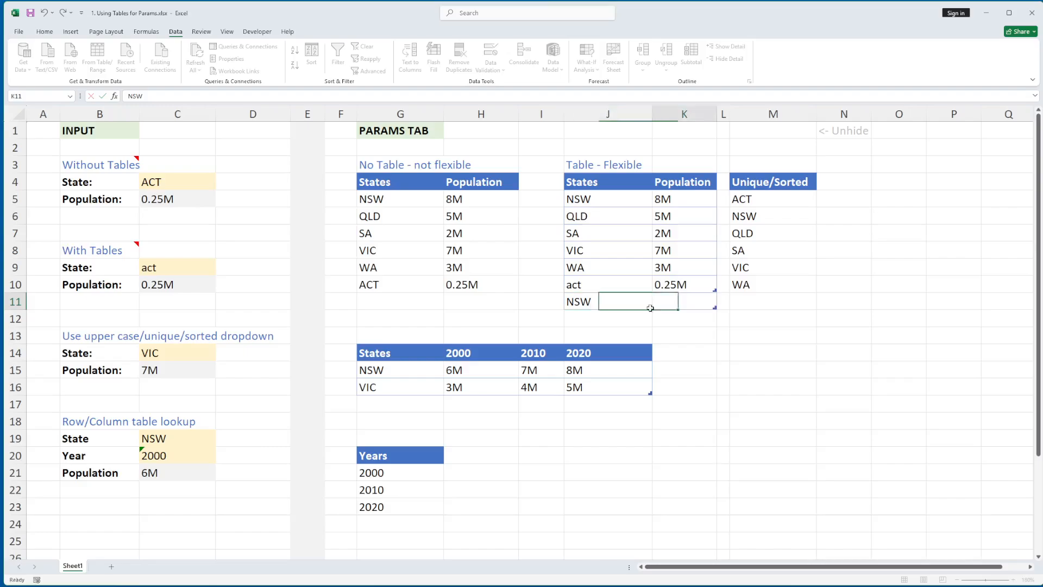
pyautogui.write('8')
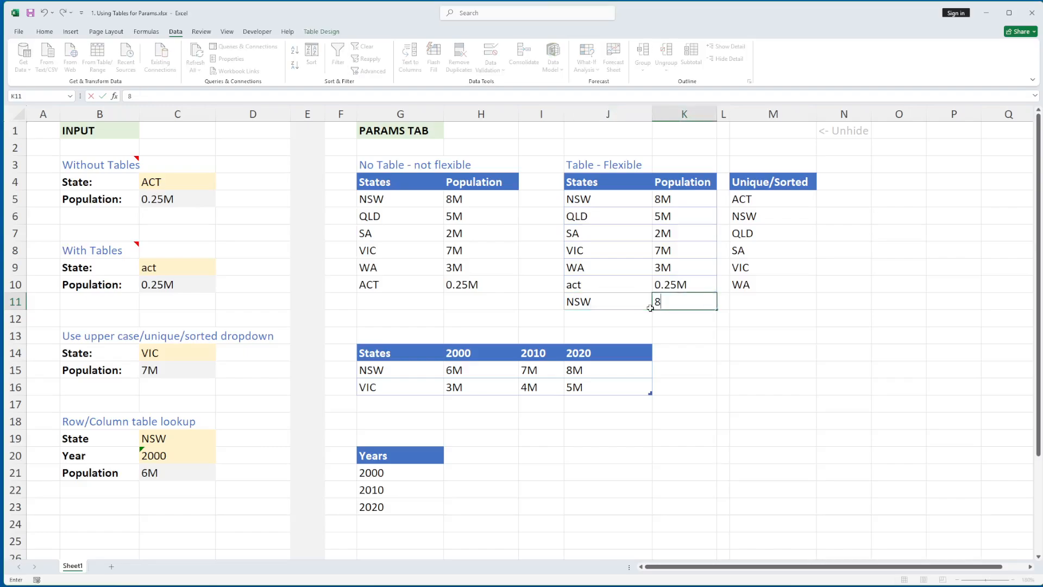
pyautogui.press('BackSpace')
pyautogui.write('9M')
pyautogui.press('Up')
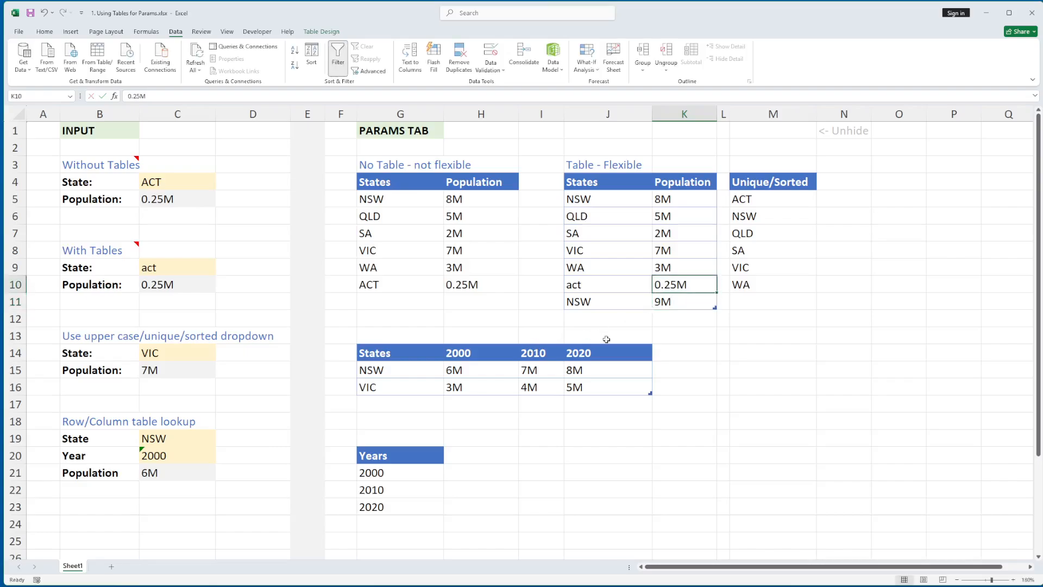
# - Check the State choices offered in C14
pyautogui.click(608, 308)
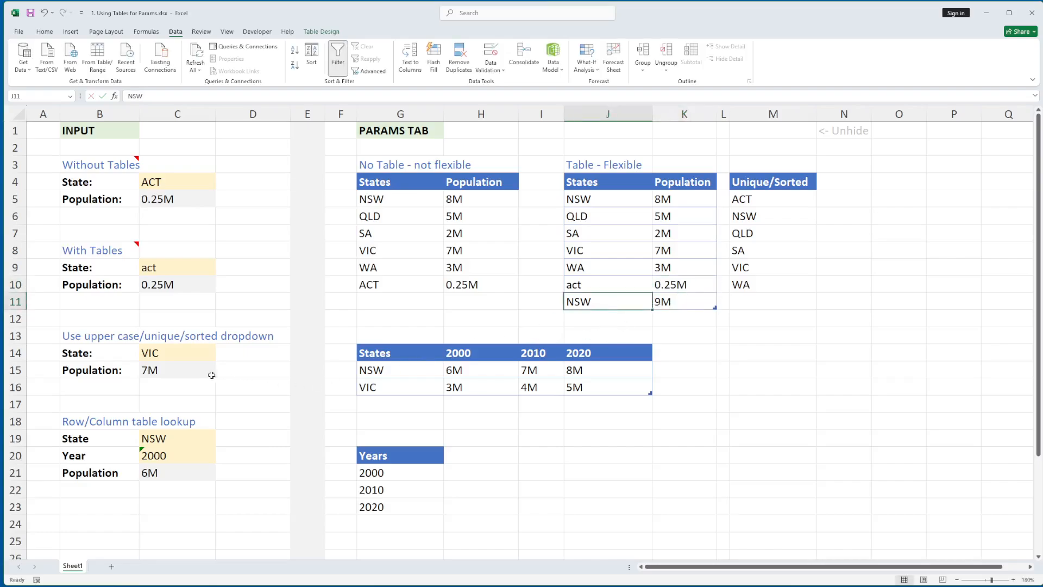
pyautogui.click(205, 355)
pyautogui.click(219, 357)
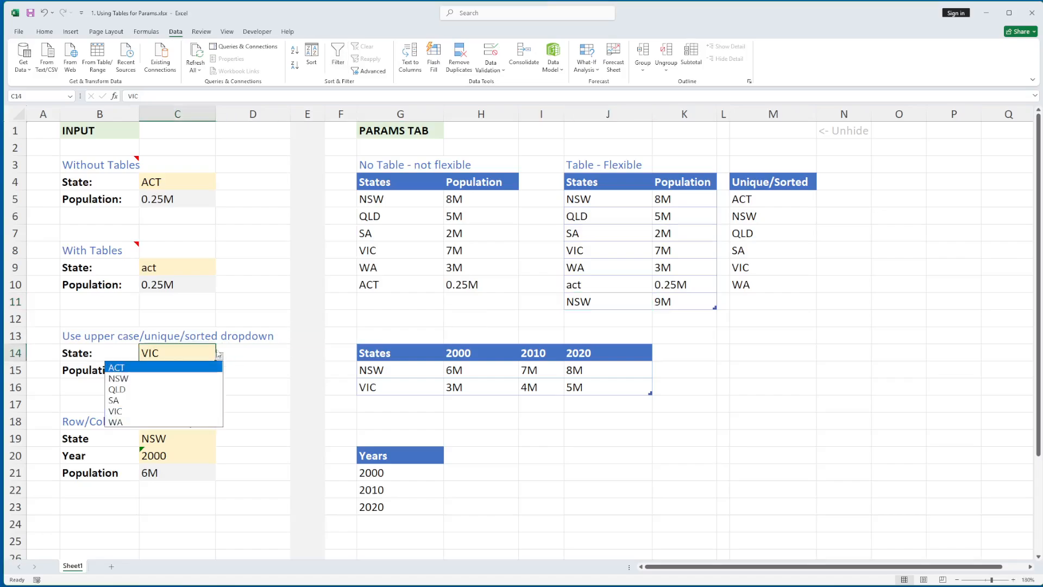
pyautogui.click(632, 301)
# - Rename the last table state from NSW to NSW2
pyautogui.click(612, 301)
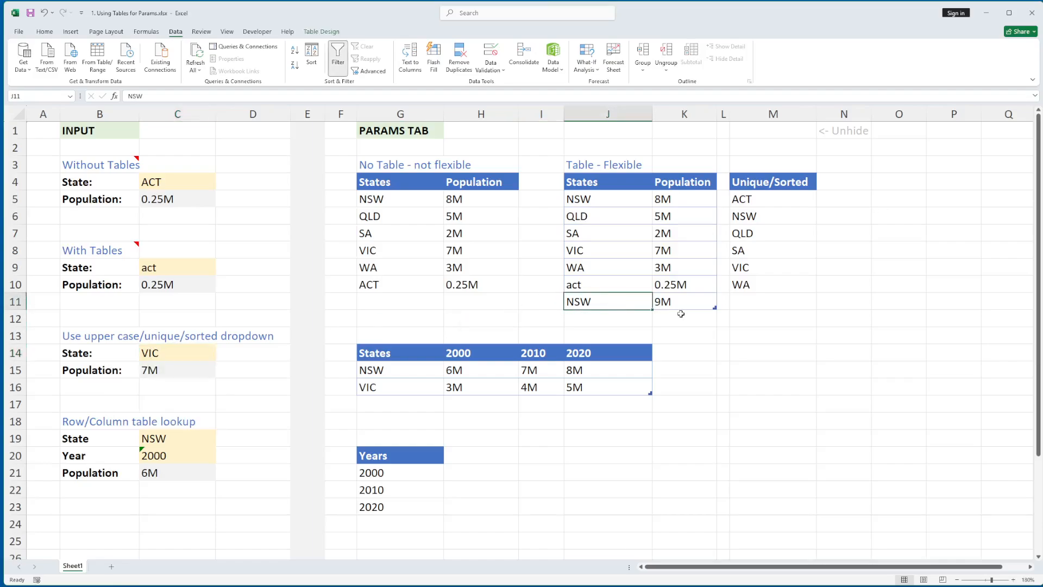
pyautogui.press('F2')
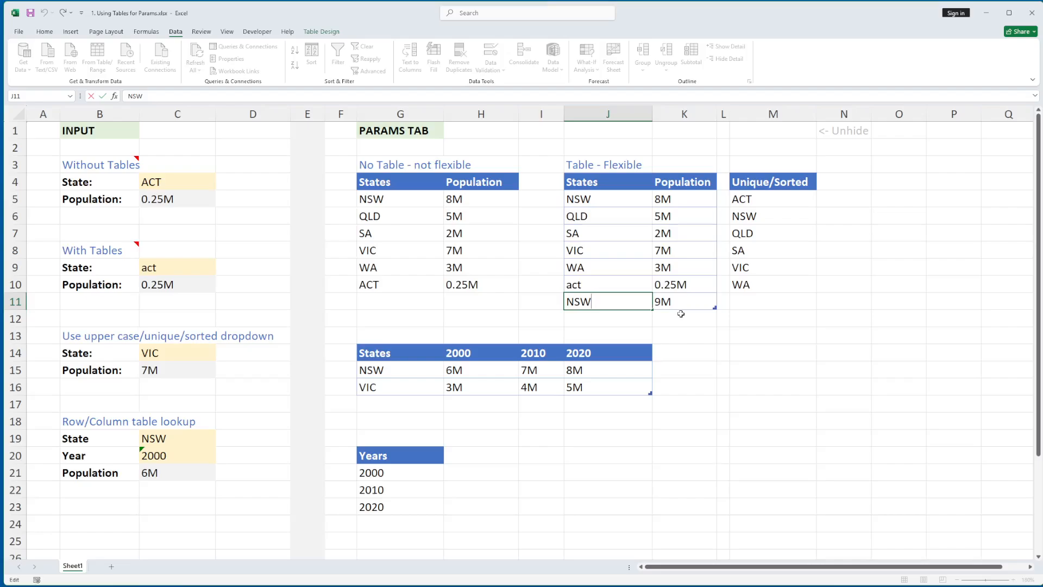
pyautogui.write('2')
pyautogui.press('Return')
pyautogui.press('Up')
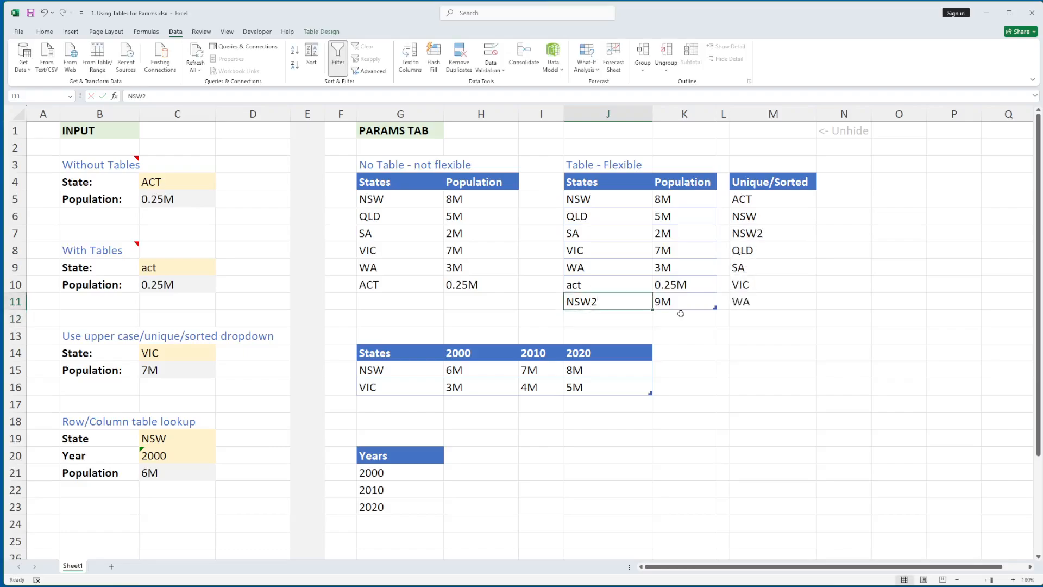
# - Choose NSW2 in C14, check the 9M population, and inspect the M11 spill formula
pyautogui.click(183, 355)
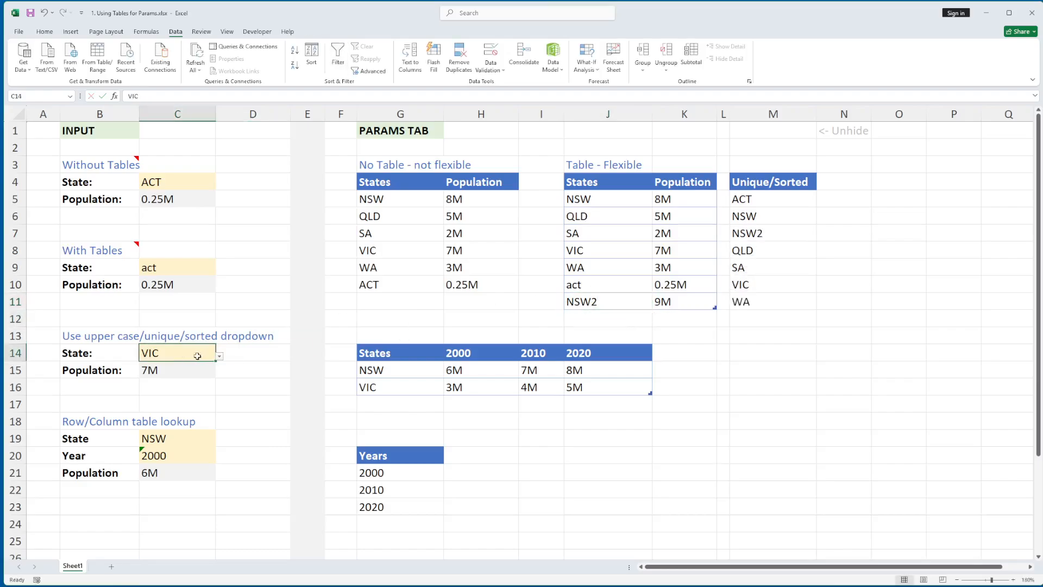
pyautogui.click(220, 356)
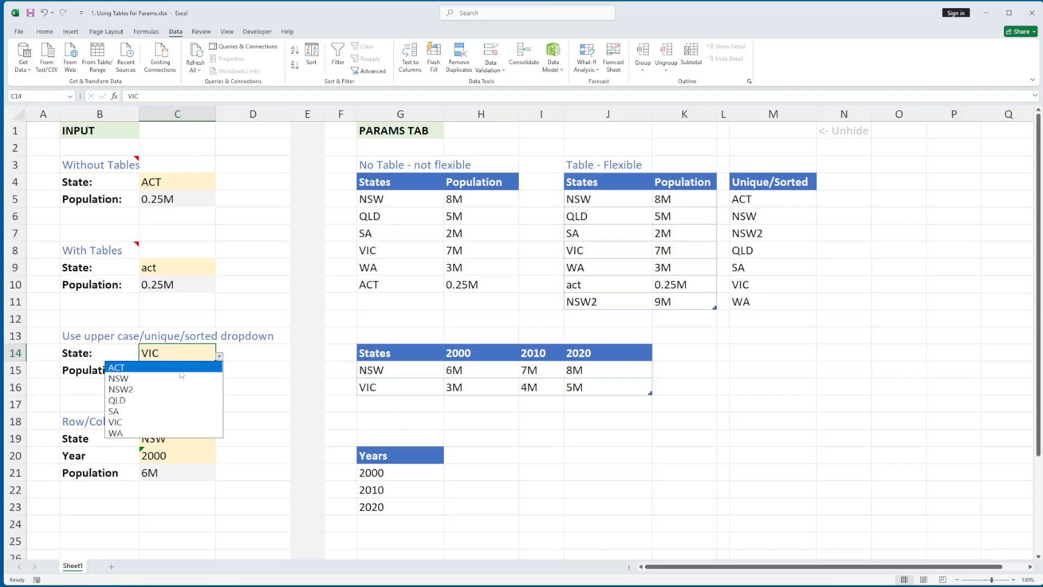
pyautogui.click(155, 390)
pyautogui.click(154, 371)
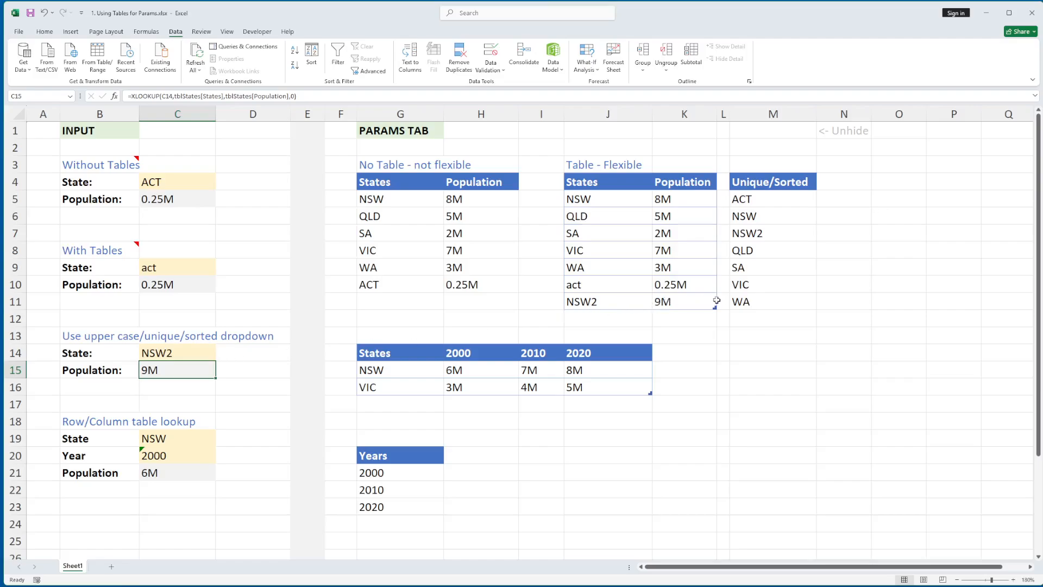
pyautogui.click(758, 301)
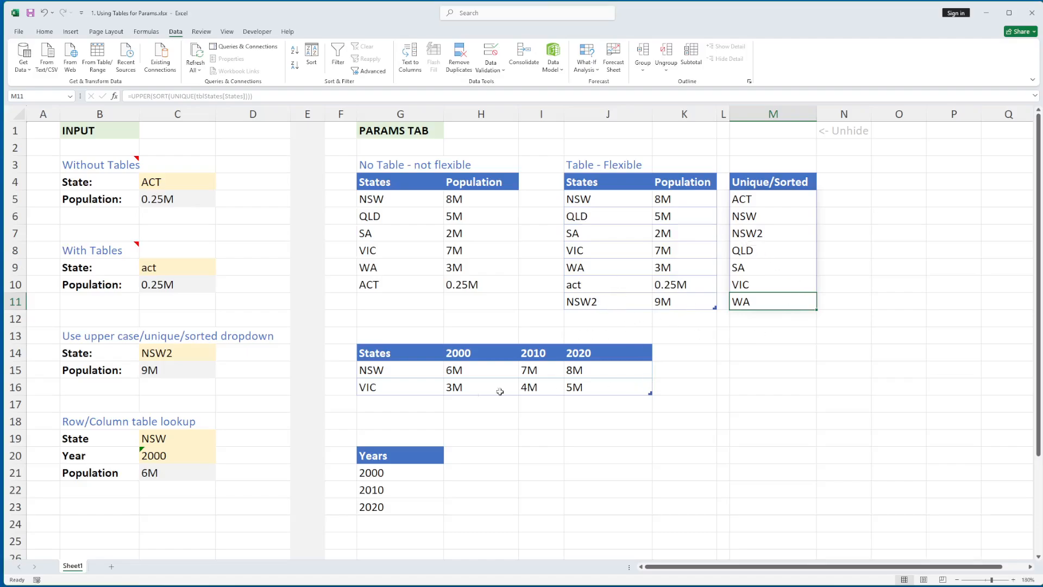
pyautogui.click(400, 353)
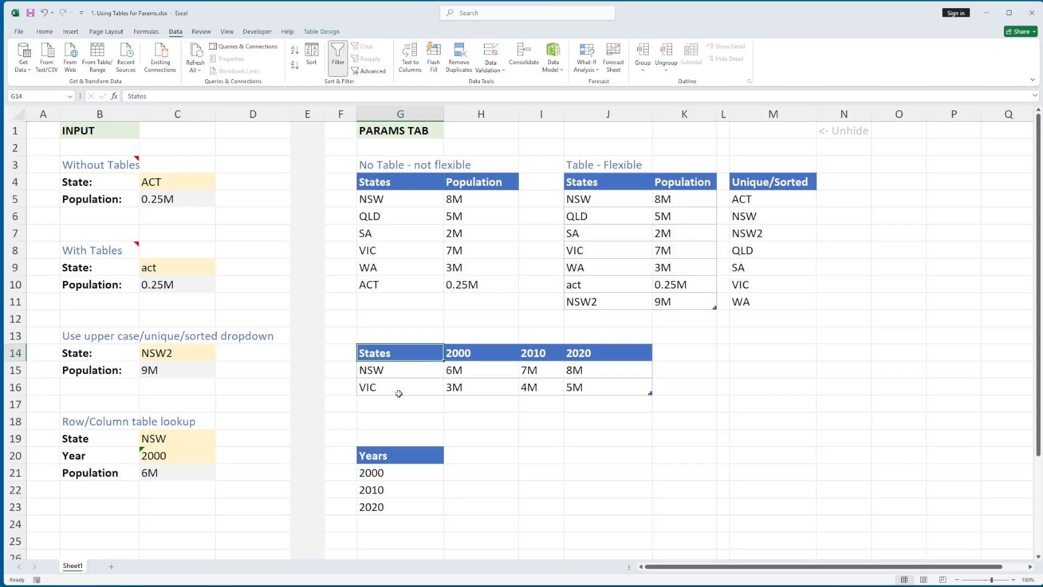
pyautogui.keyDown('shift'); pyautogui.click(594, 388); pyautogui.keyUp('shift')
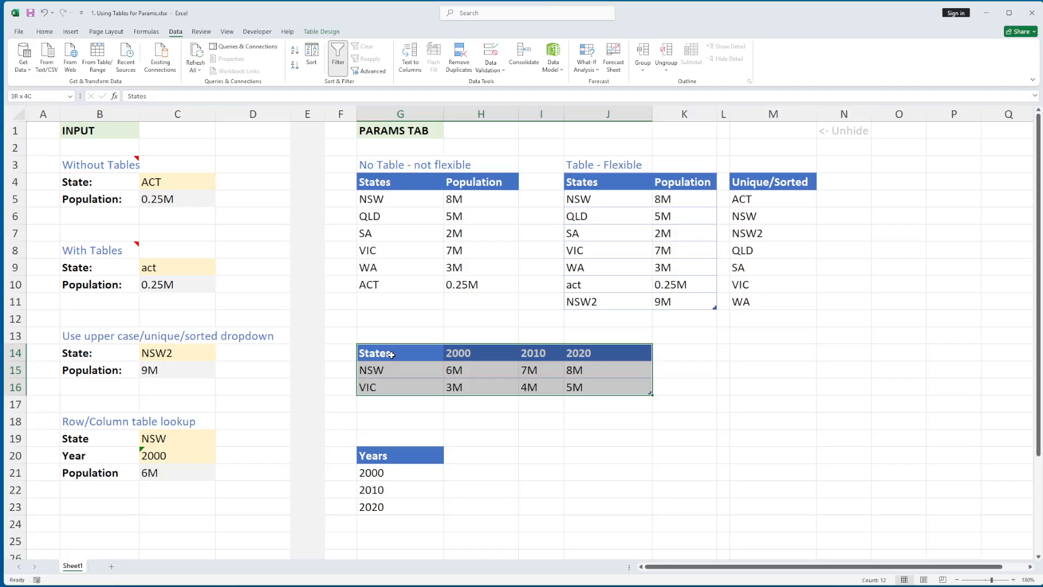
pyautogui.click(391, 354)
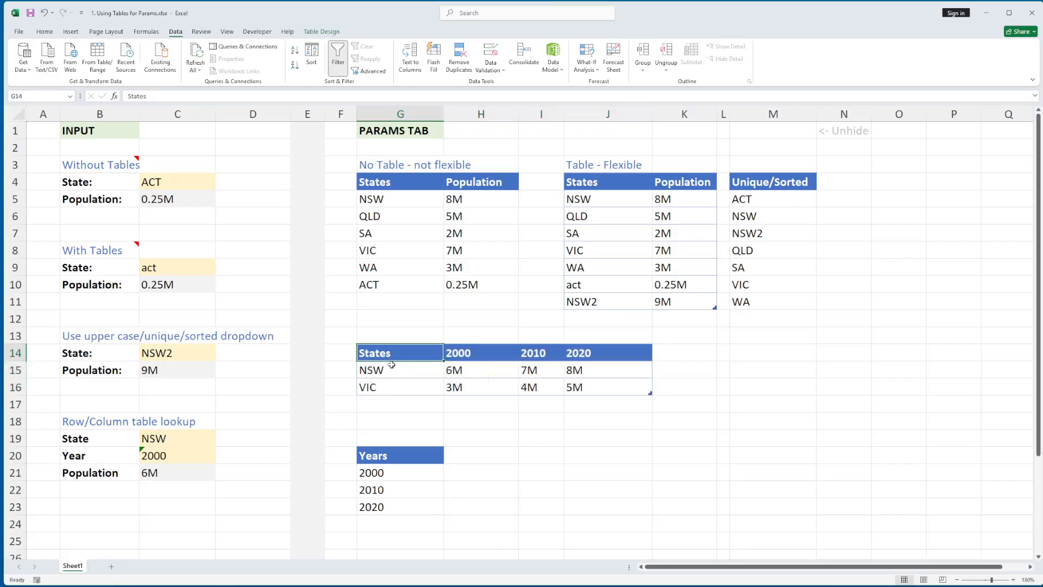
pyautogui.keyDown('shift'); pyautogui.click(391, 384); pyautogui.keyUp('shift')
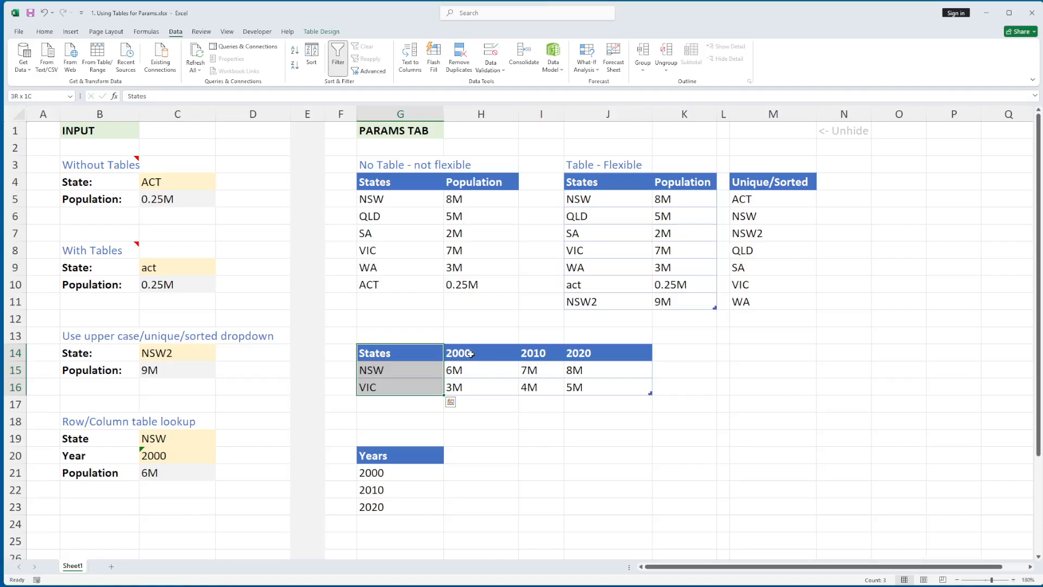
pyautogui.click(474, 353)
pyautogui.click(552, 350)
pyautogui.click(609, 350)
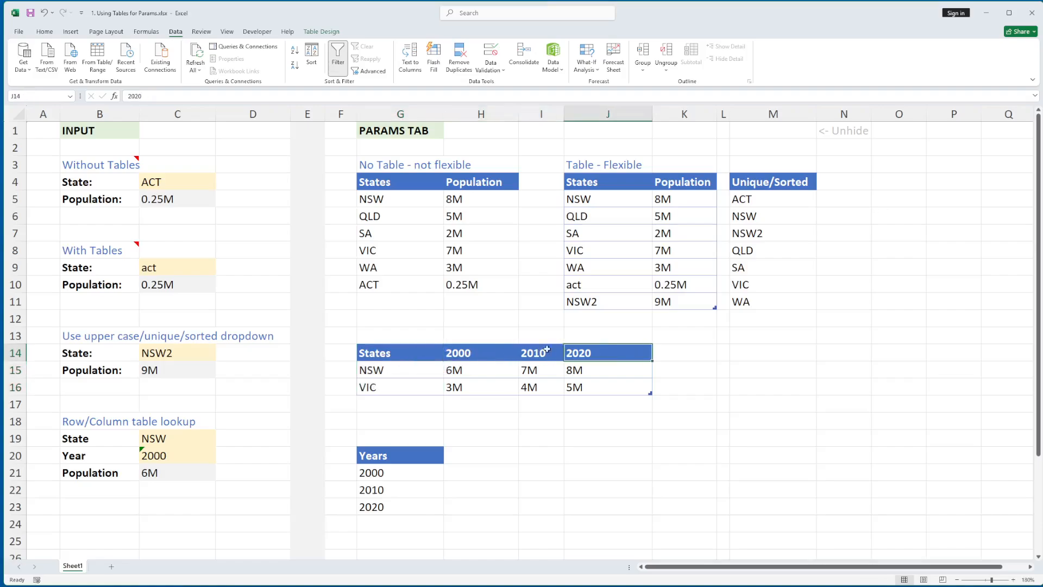
pyautogui.click(478, 353)
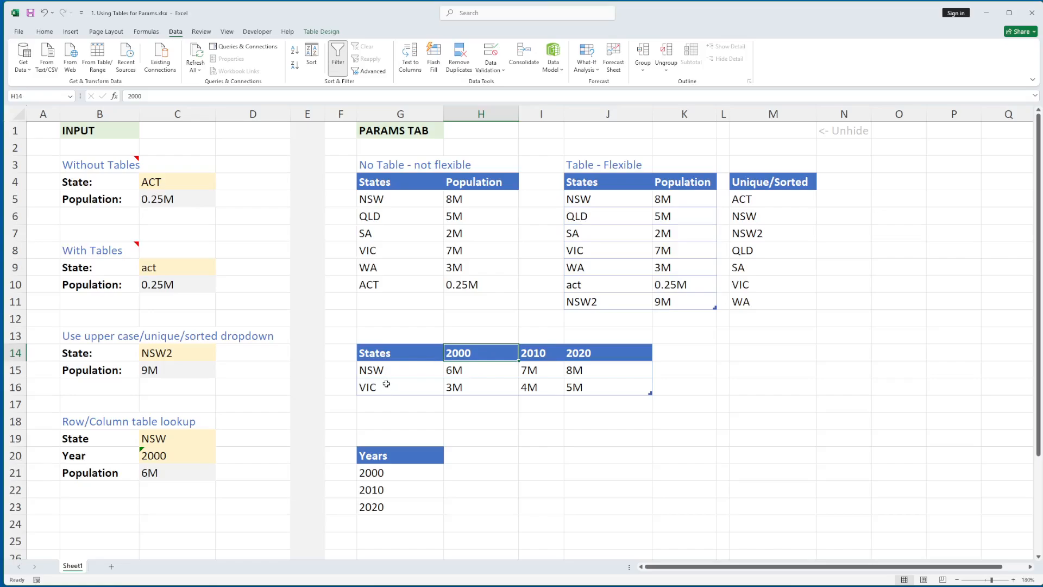
pyautogui.click(418, 369)
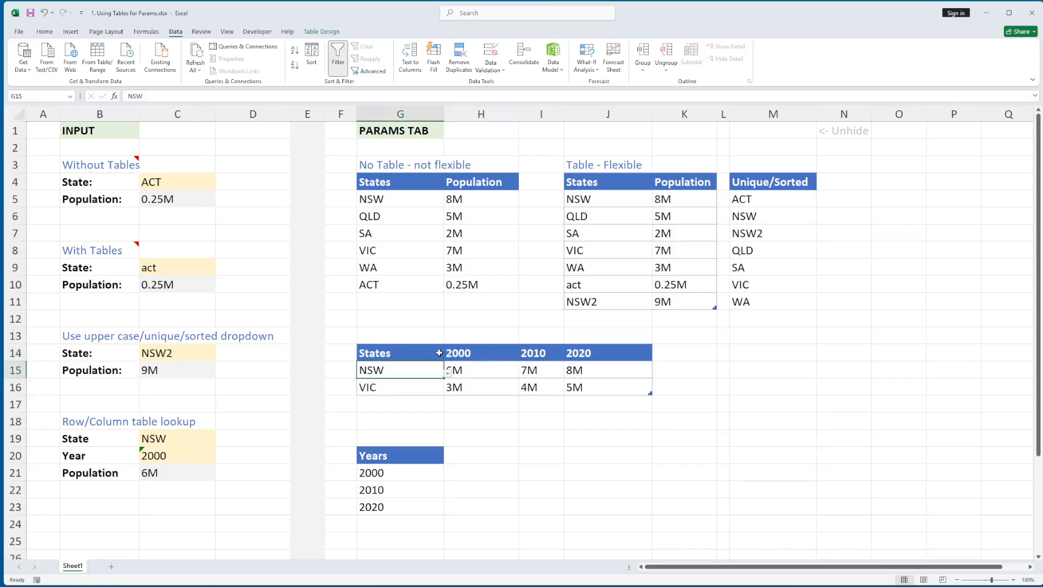
pyautogui.click(438, 354)
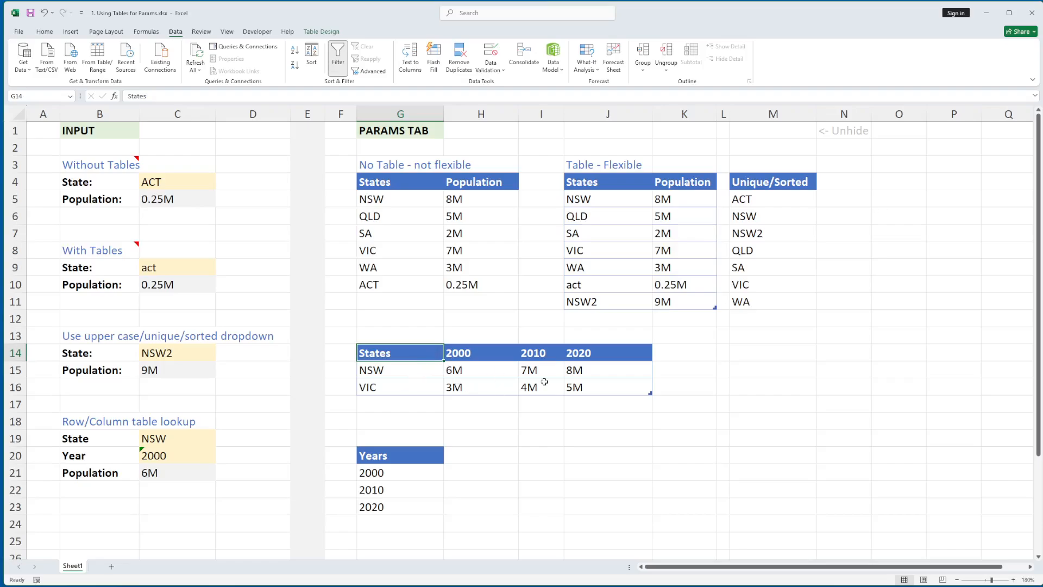
pyautogui.click(157, 441)
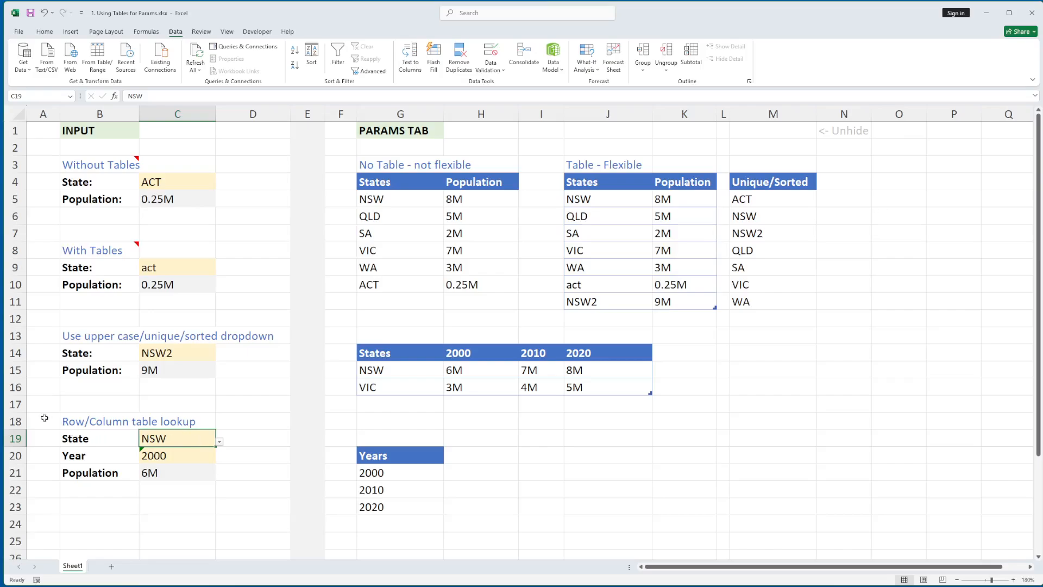
pyautogui.moveTo(44, 419); pyautogui.dragTo(230, 491)
pyautogui.click(197, 436)
pyautogui.click(197, 456)
pyautogui.click(212, 437)
pyautogui.click(220, 443)
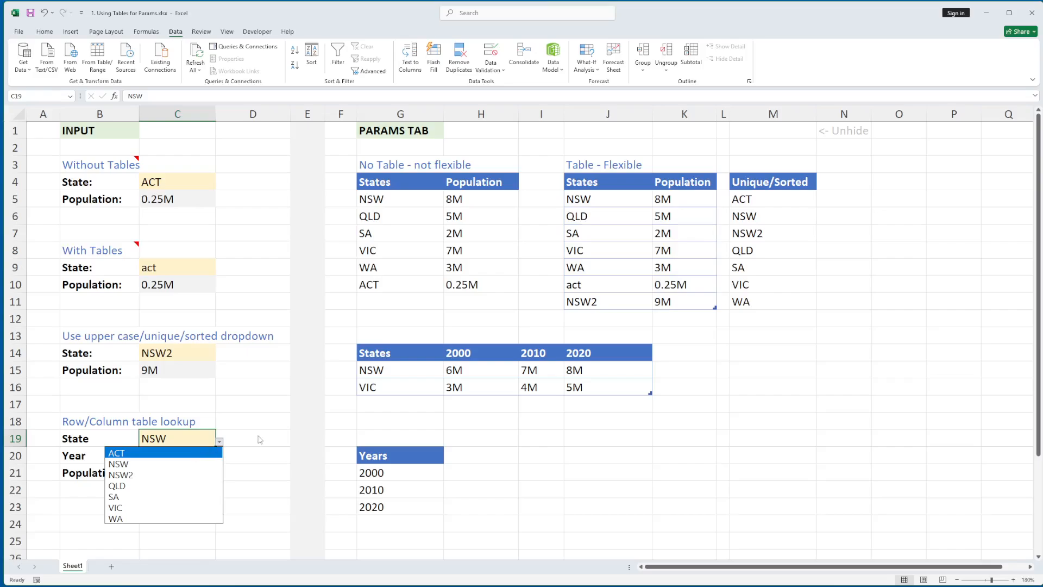
pyautogui.press('Escape')
pyautogui.click(736, 199)
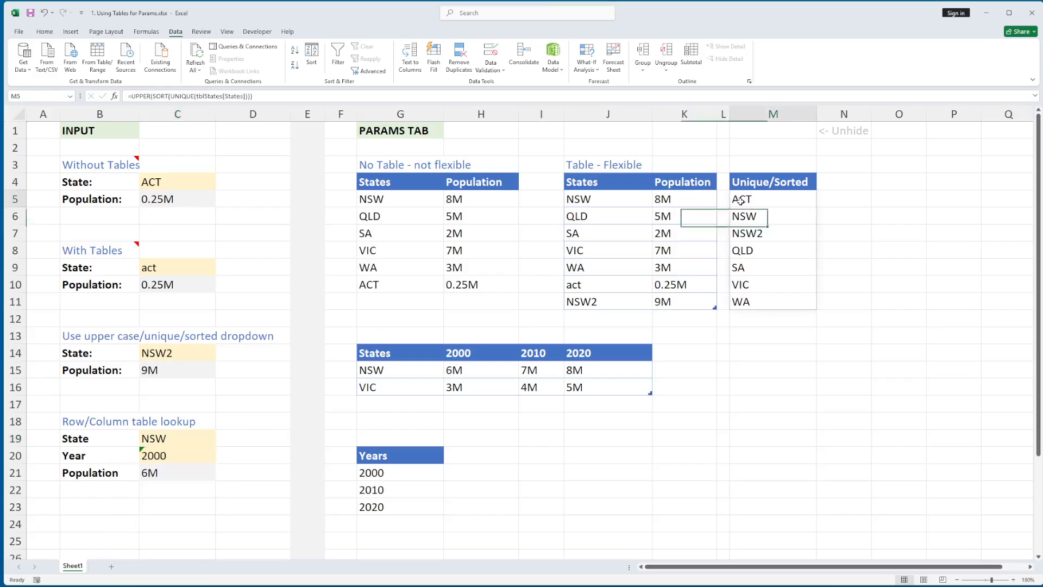
pyautogui.click(183, 456)
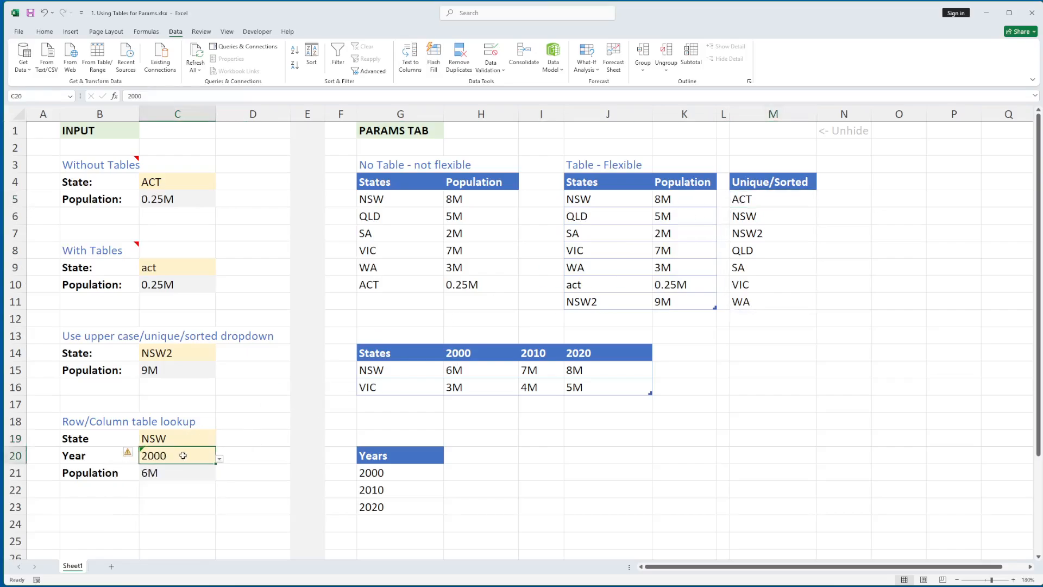
pyautogui.click(380, 475)
pyautogui.click(391, 465)
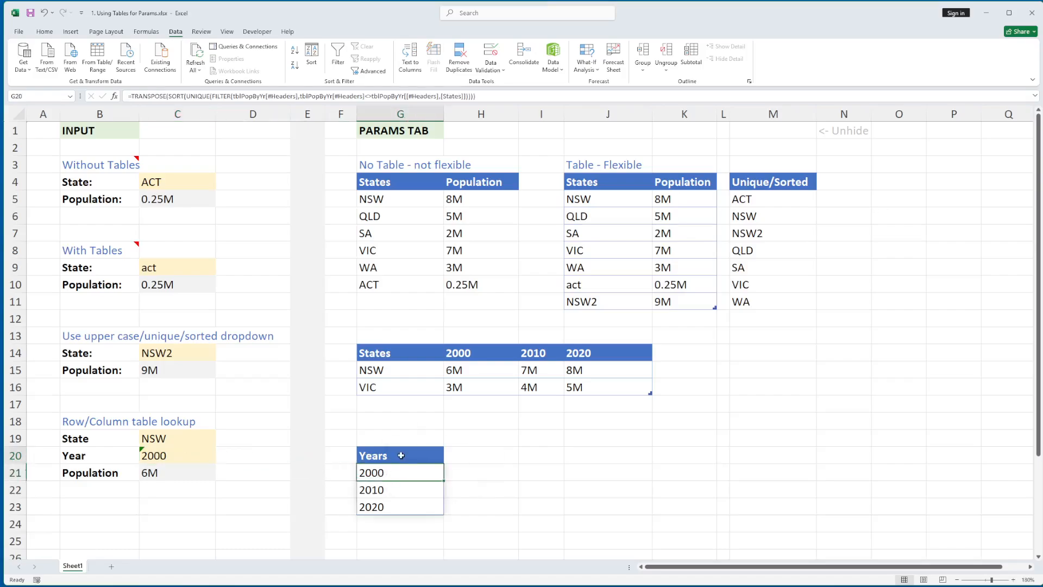
pyautogui.moveTo(494, 354); pyautogui.dragTo(595, 356)
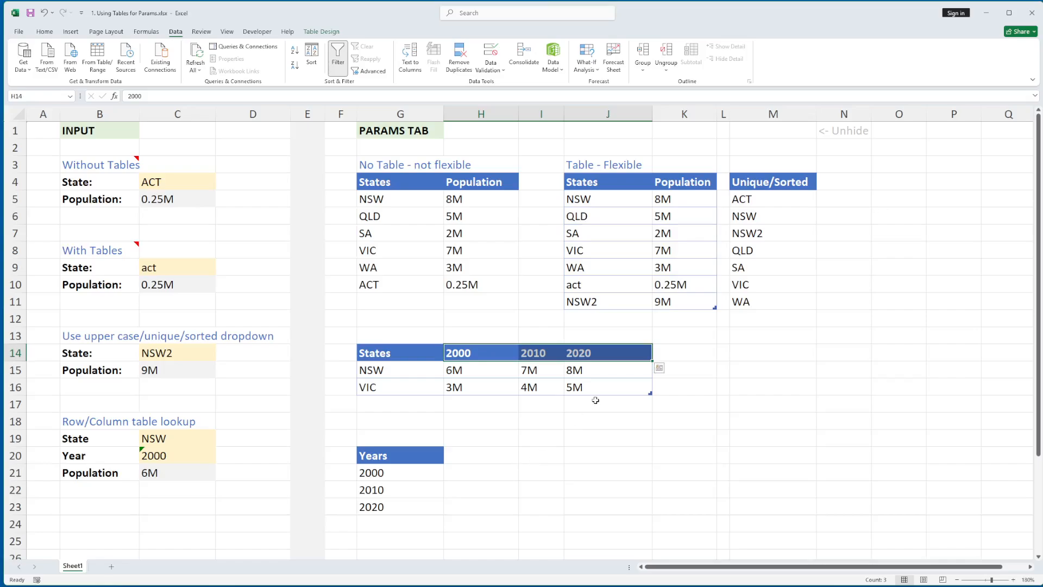
pyautogui.click(537, 451)
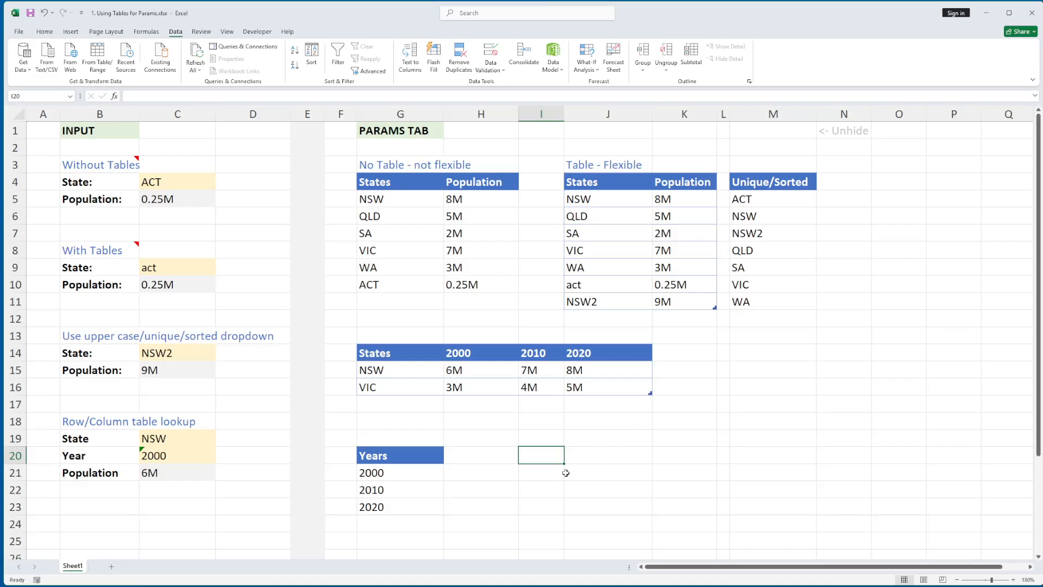
pyautogui.click(668, 353)
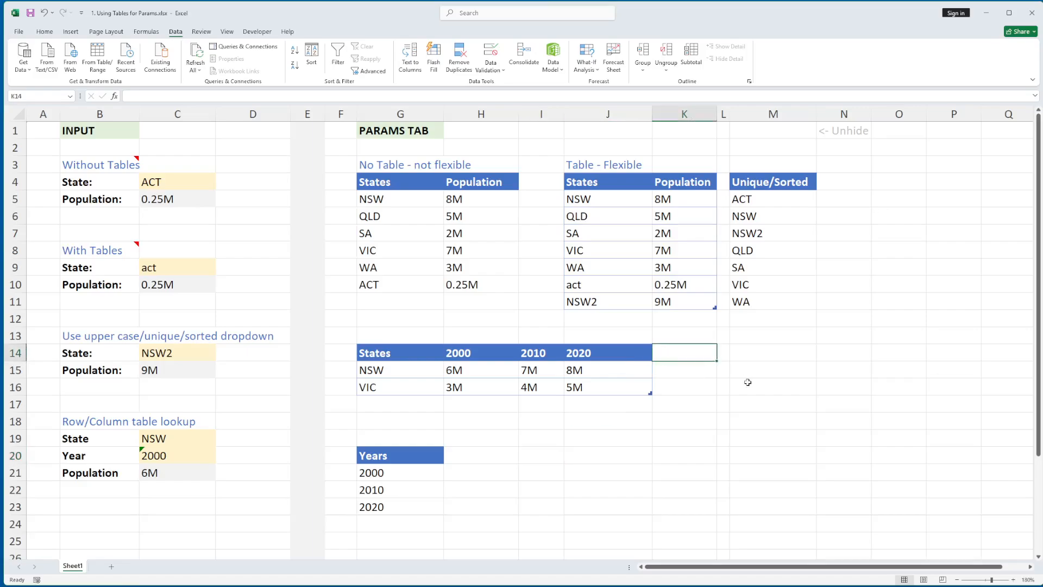
pyautogui.write('2030')
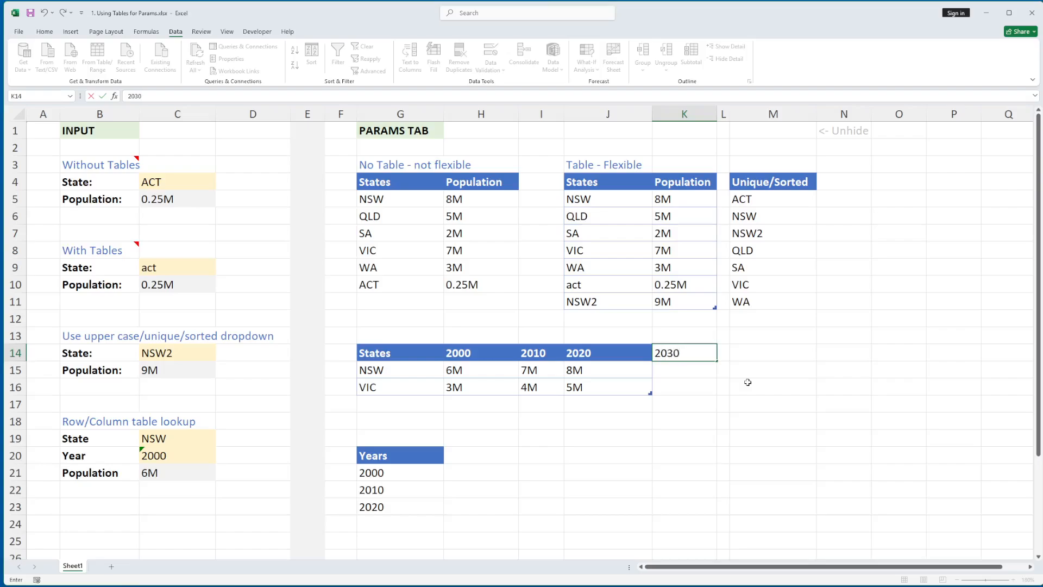
pyautogui.press('Return')
pyautogui.click(364, 471)
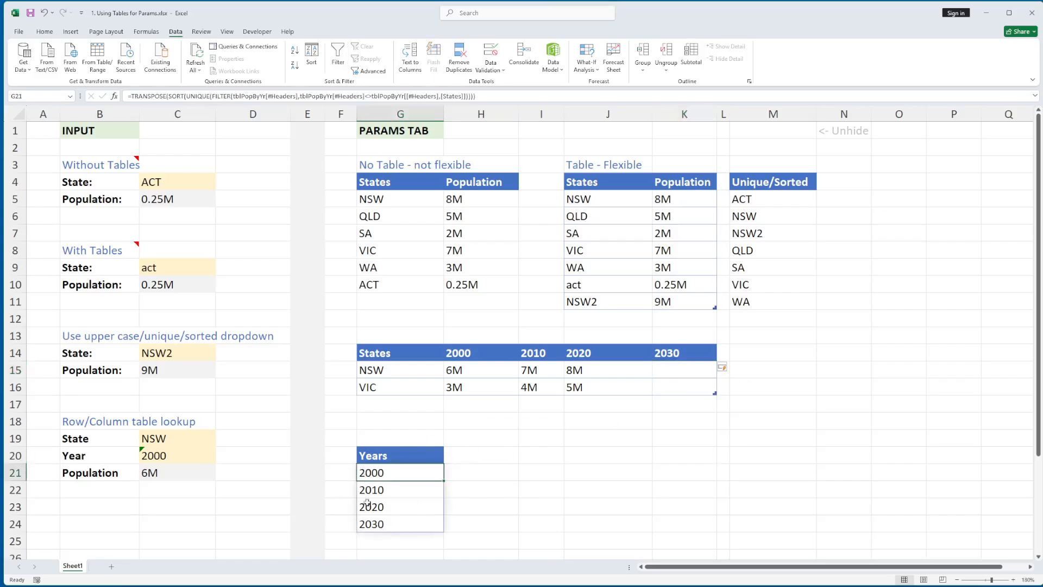
pyautogui.hotkey('ctrl', 'z')
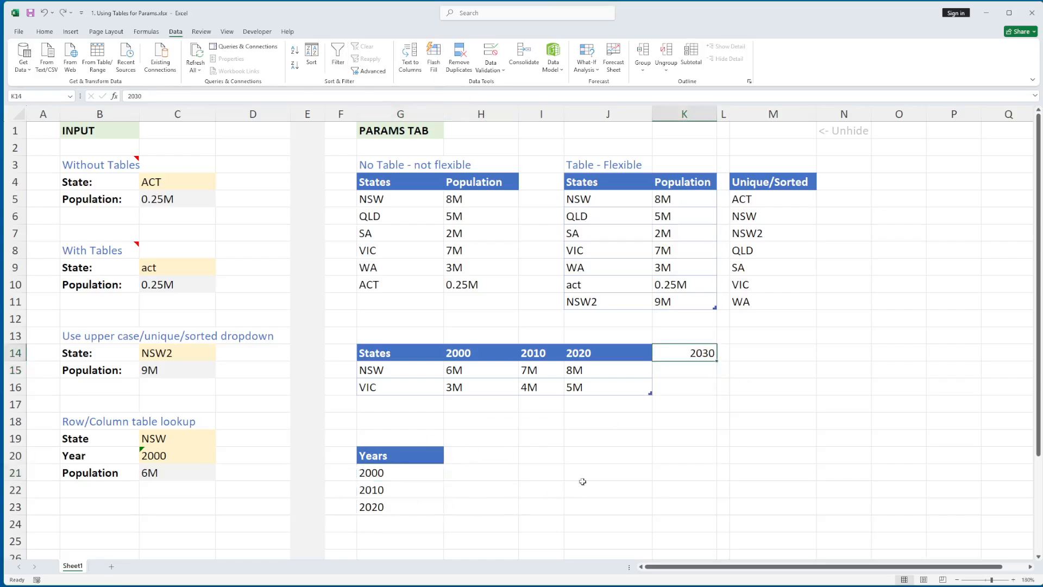
pyautogui.press('Delete')
pyautogui.click(394, 474)
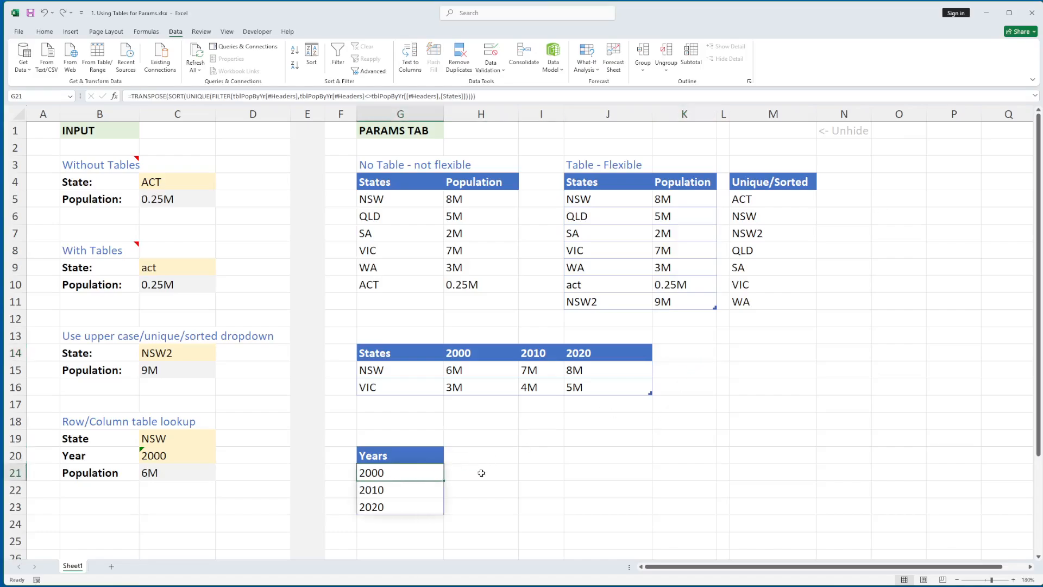
pyautogui.press('F2')
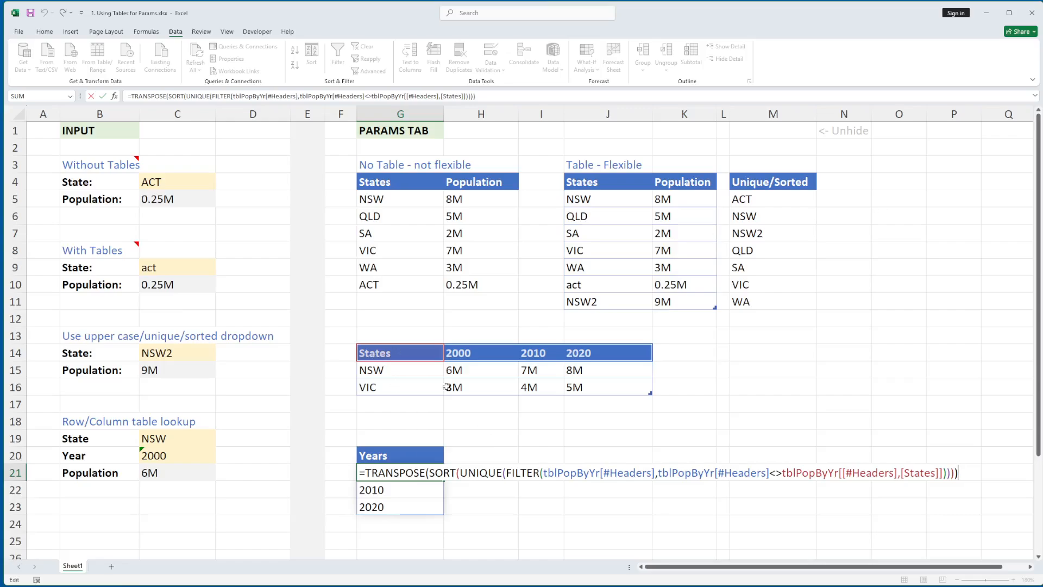
# - In I20, enter =FILTER(tblPopByYr[#Headers], headers<>States header, "") so 2000, 2010, 2020 spill across
pyautogui.hotkey('ctrl', 'Return')
pyautogui.click(535, 459)
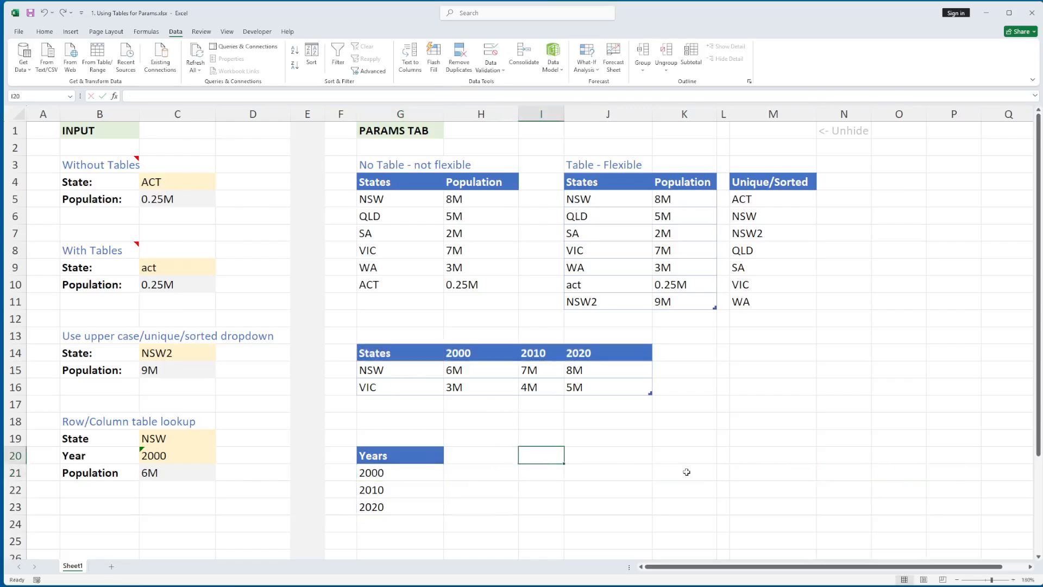
pyautogui.write('=filter(')
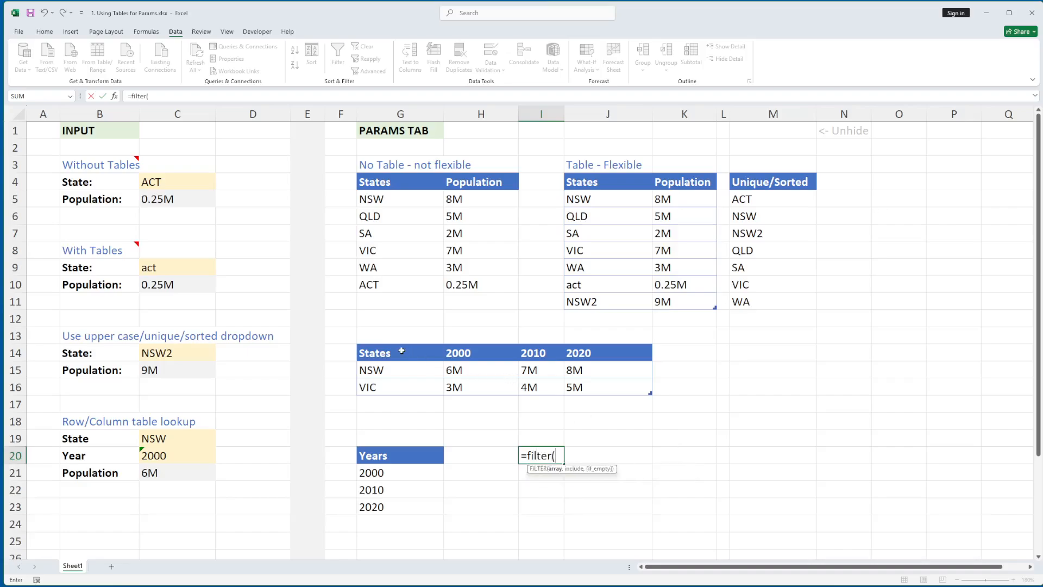
pyautogui.moveTo(402, 352); pyautogui.dragTo(615, 354)
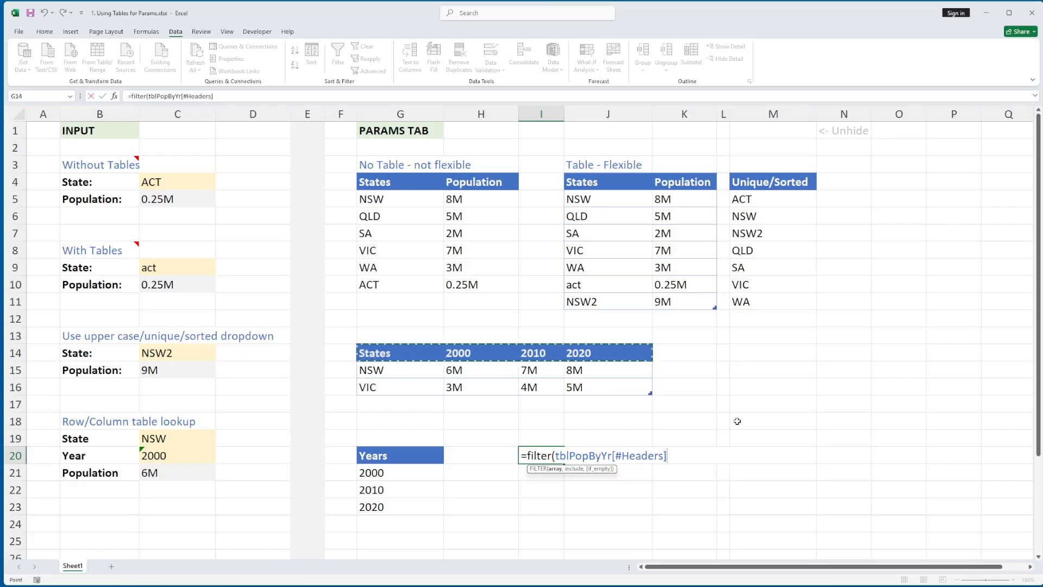
pyautogui.write(',')
pyautogui.moveTo(405, 362); pyautogui.dragTo(607, 357)
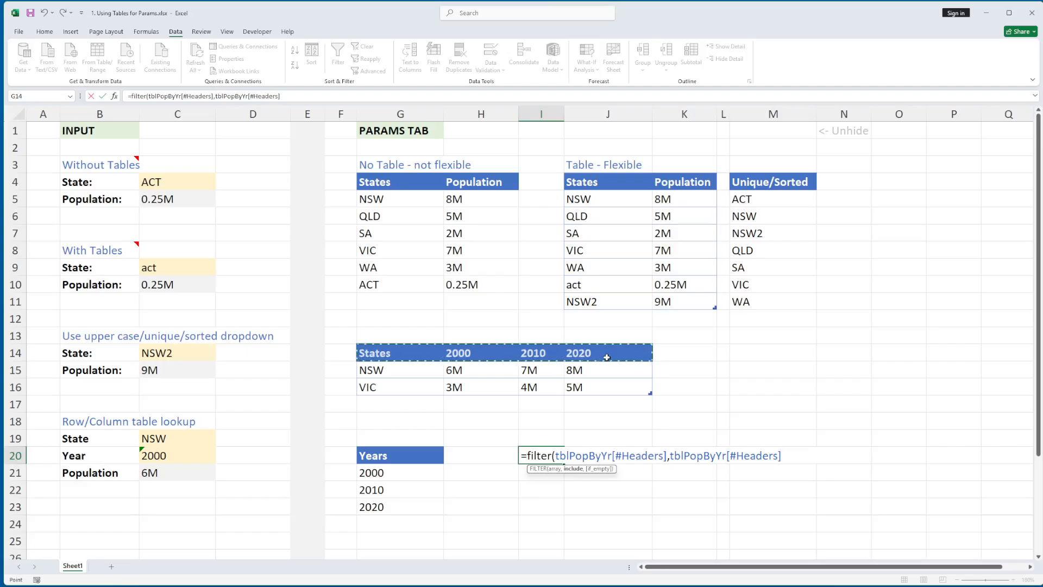
pyautogui.write('M')
pyautogui.press('BackSpace')
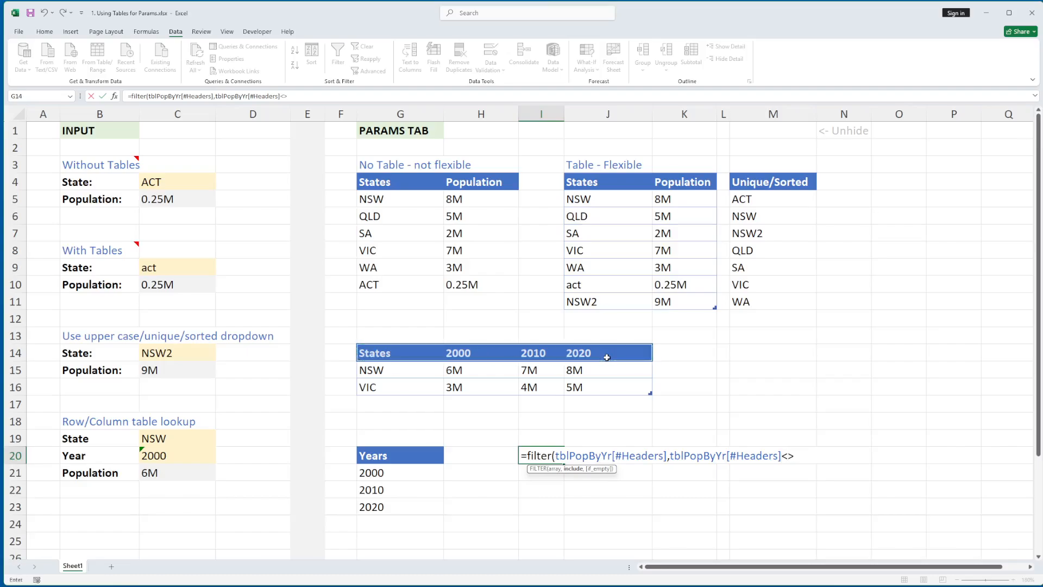
pyautogui.click(405, 355)
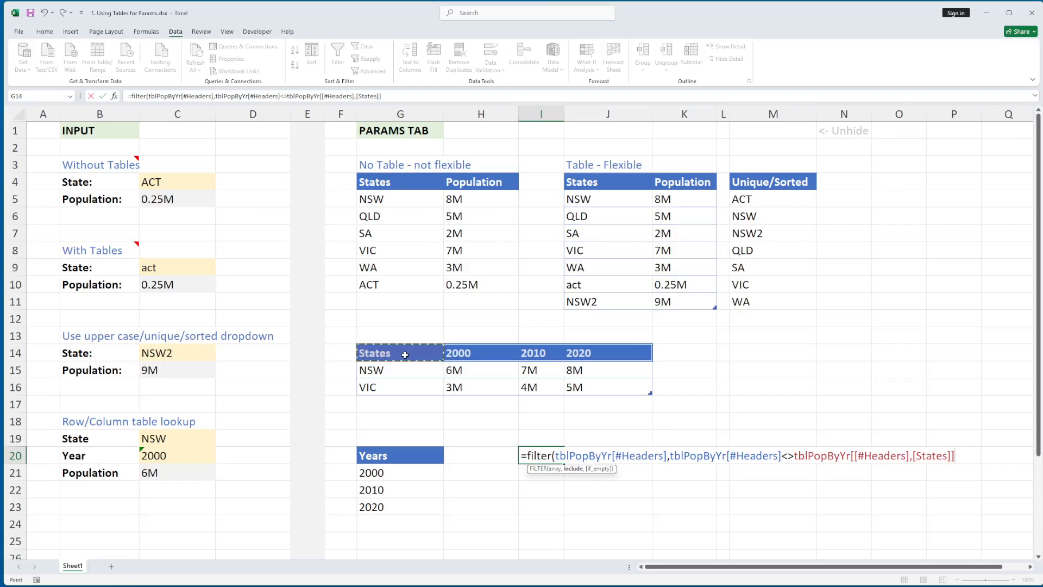
pyautogui.write(',""')
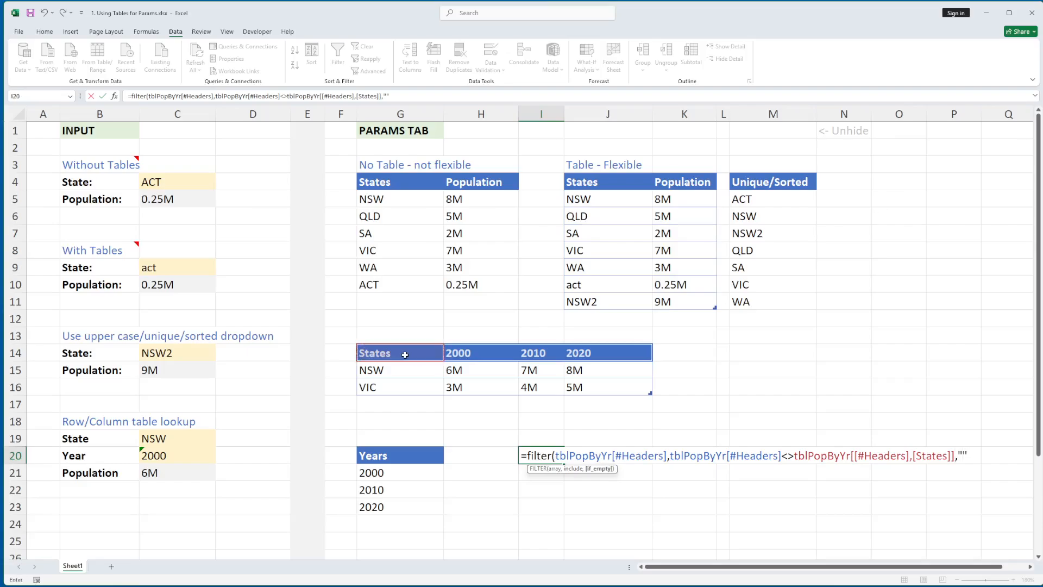
pyautogui.write(')')
pyautogui.press('Return')
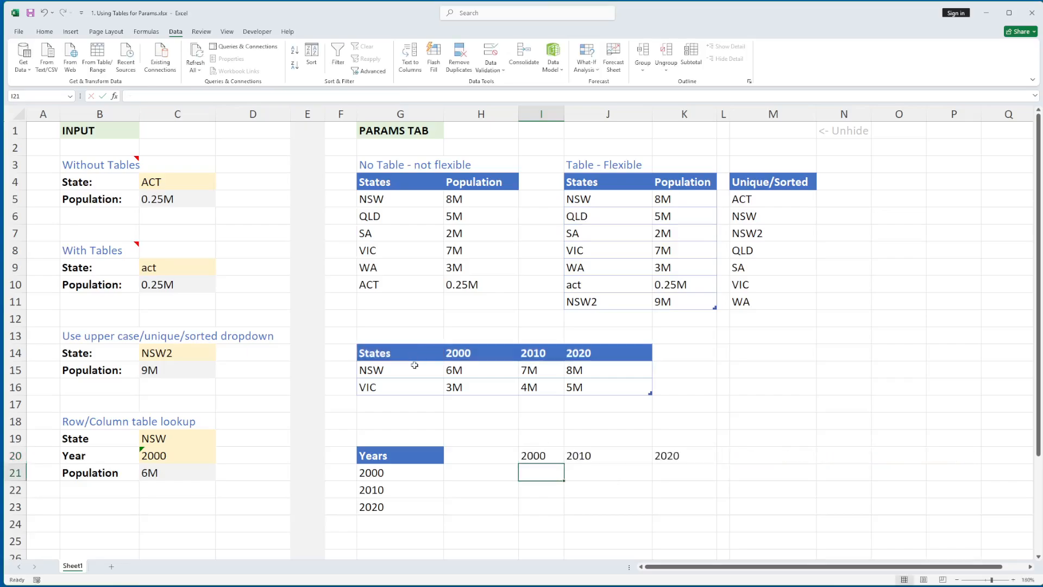
# - Wrap the I20 FILTER formula in TRANSPOSE(SORT()) so the years spill downward
pyautogui.click(542, 454)
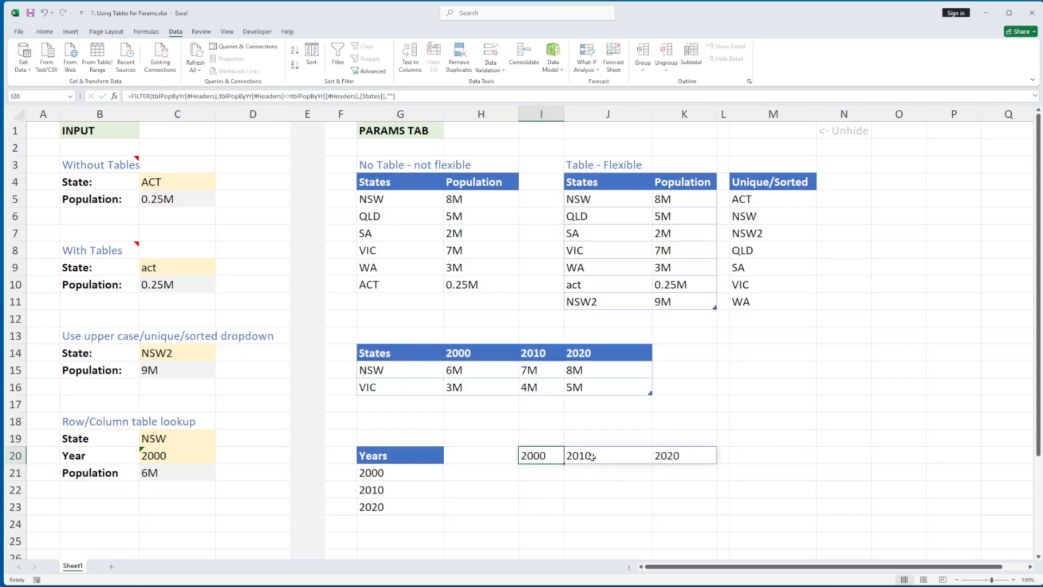
pyautogui.doubleClick(545, 459)
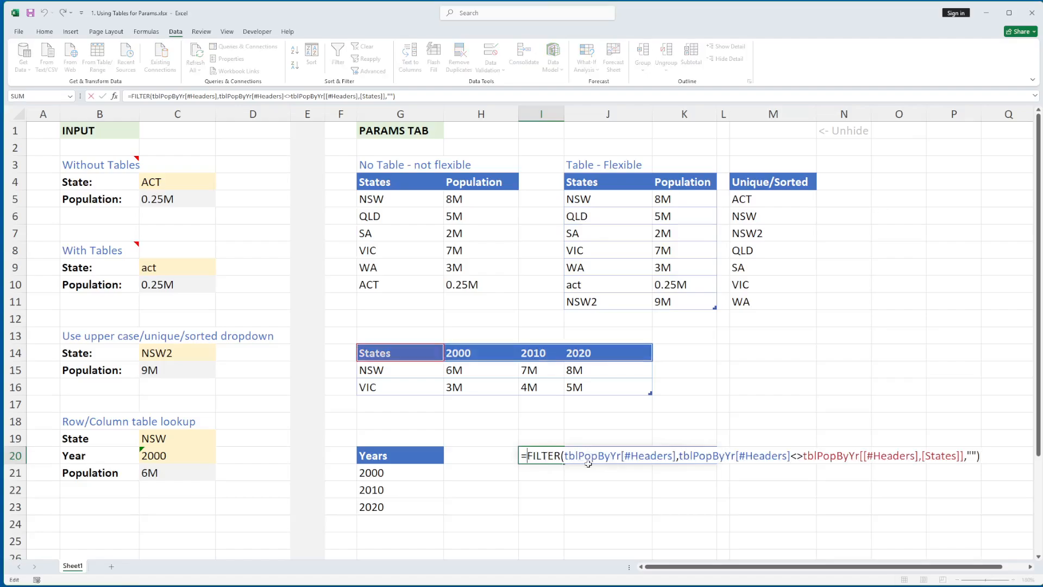
pyautogui.write('transpo')
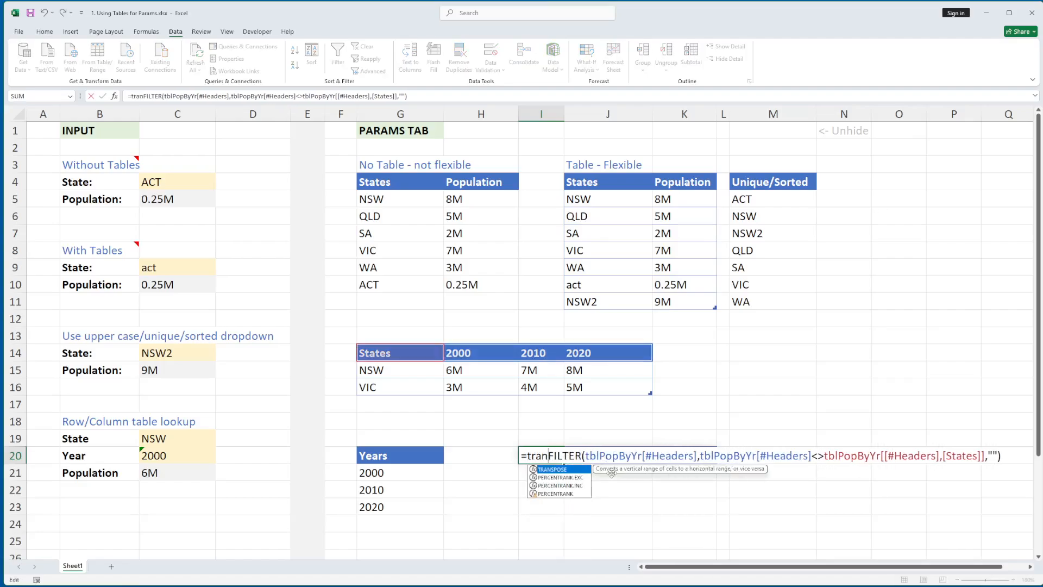
pyautogui.write('se(')
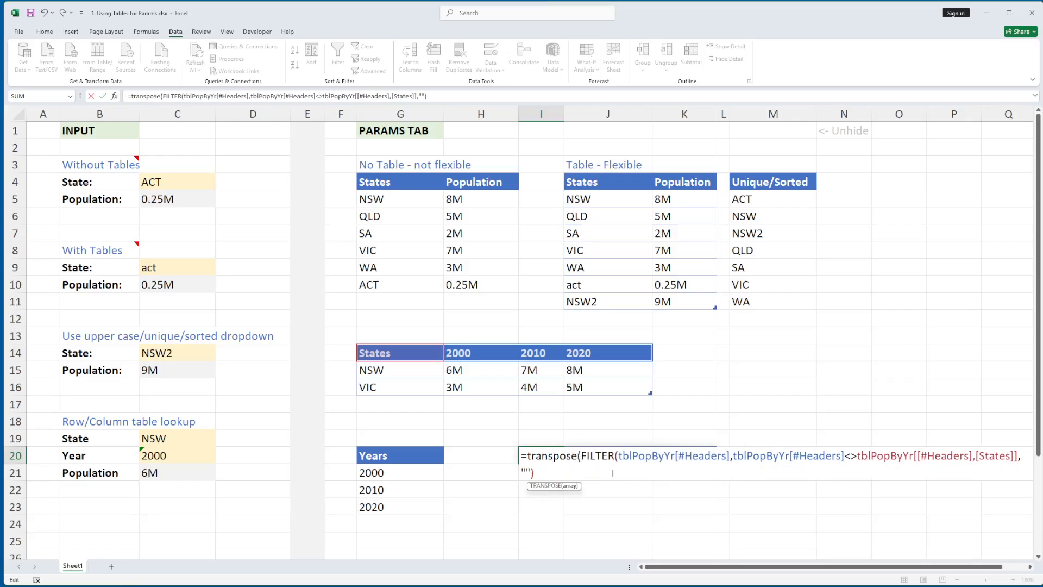
pyautogui.write('sort(')
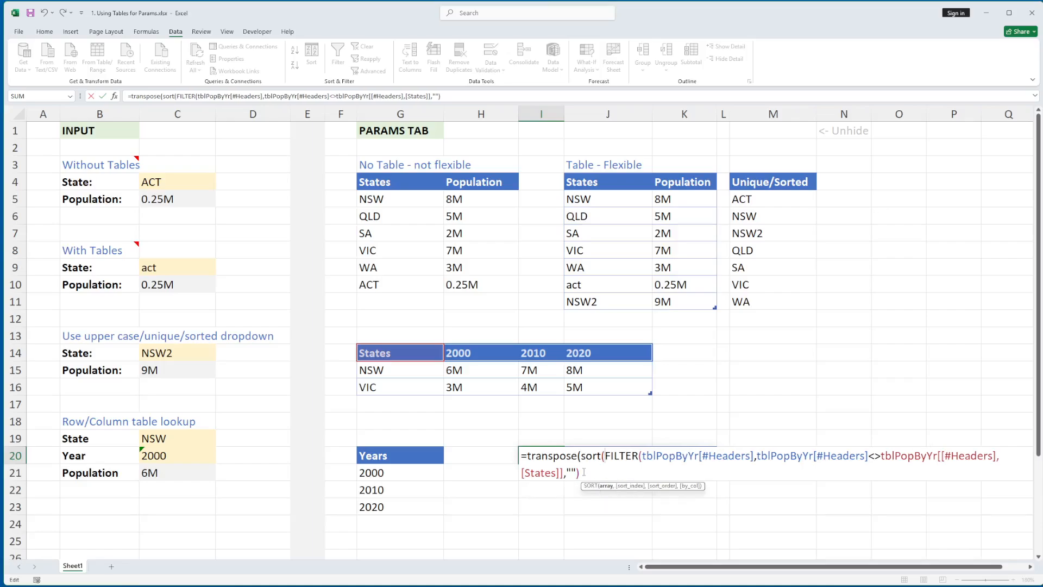
pyautogui.write('))')
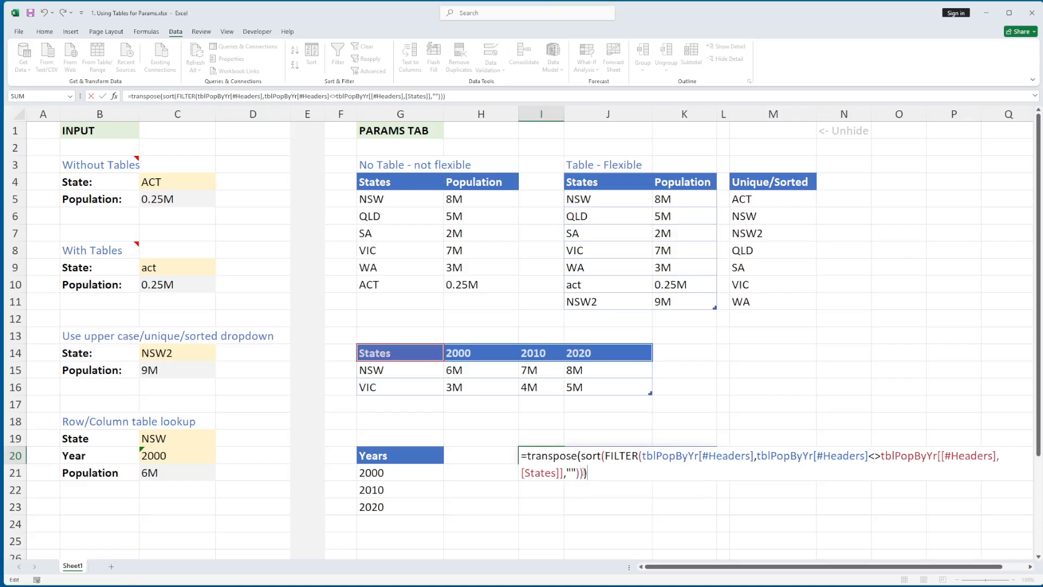
pyautogui.press('Return')
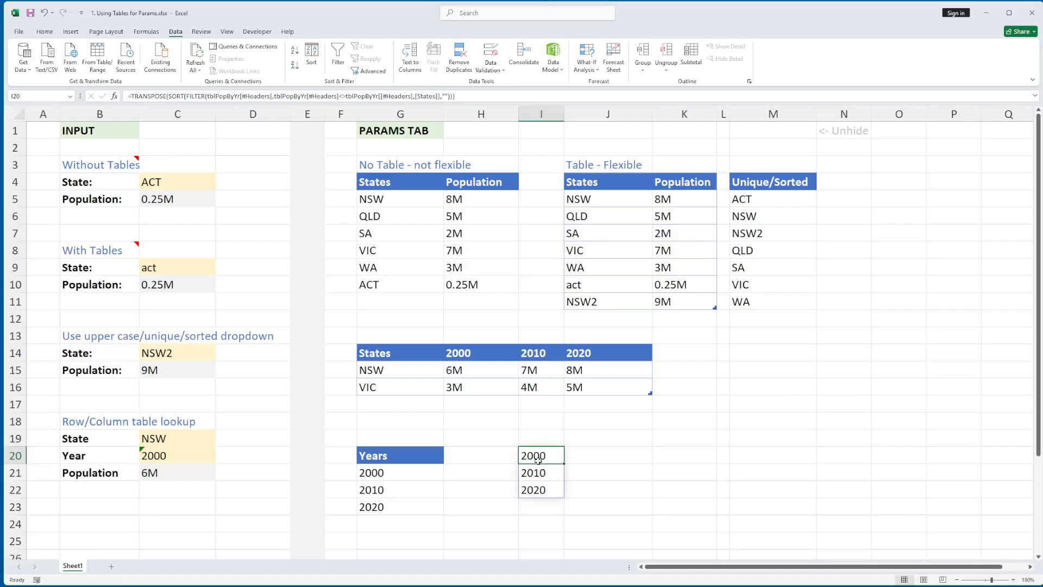
pyautogui.click(400, 474)
pyautogui.click(539, 454)
# - Test =I20# in J20, then undo both trial formulas and recheck G21's Years formula
pyautogui.click(629, 458)
pyautogui.write('=')
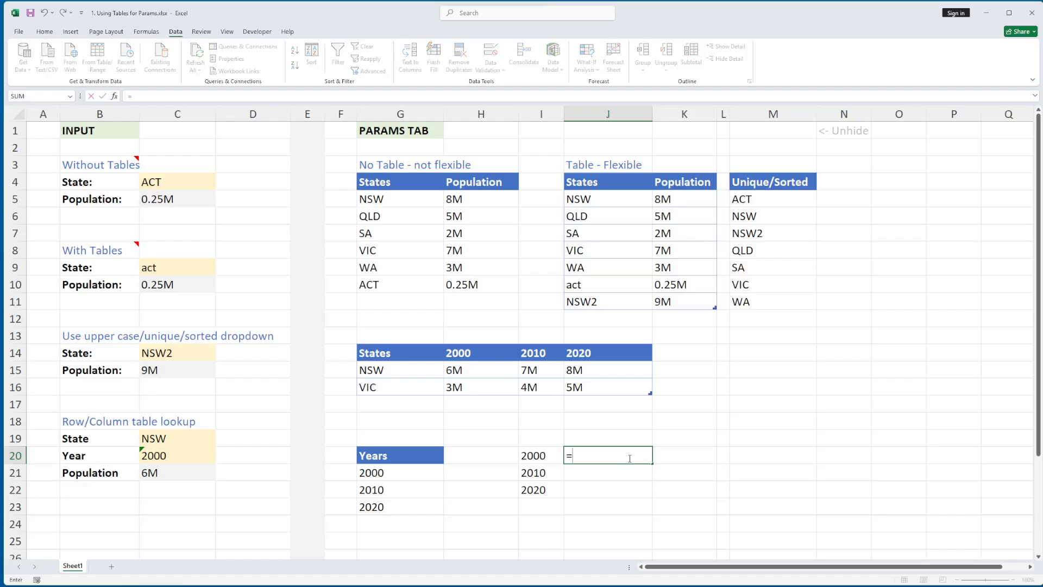
pyautogui.click(525, 459)
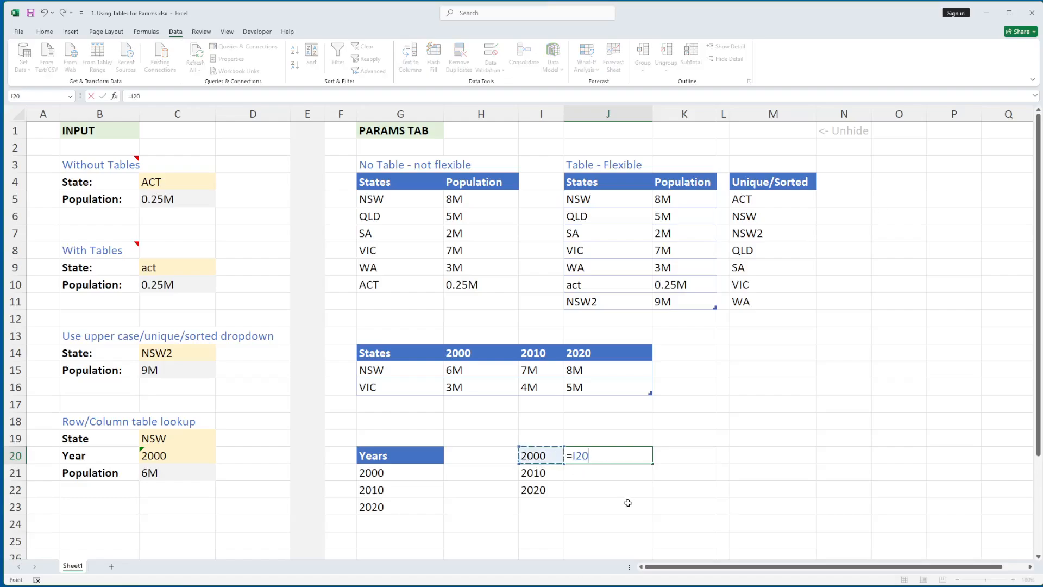
pyautogui.write('#')
pyautogui.press('Return')
pyautogui.hotkey('ctrl', 'z')
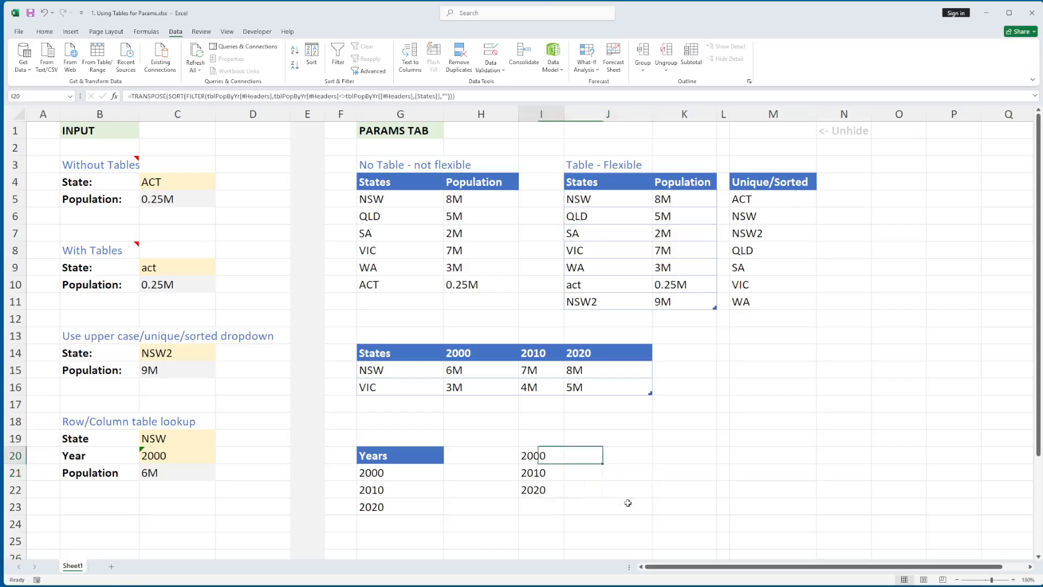
pyautogui.hotkey('ctrl', 'z')
pyautogui.click(390, 471)
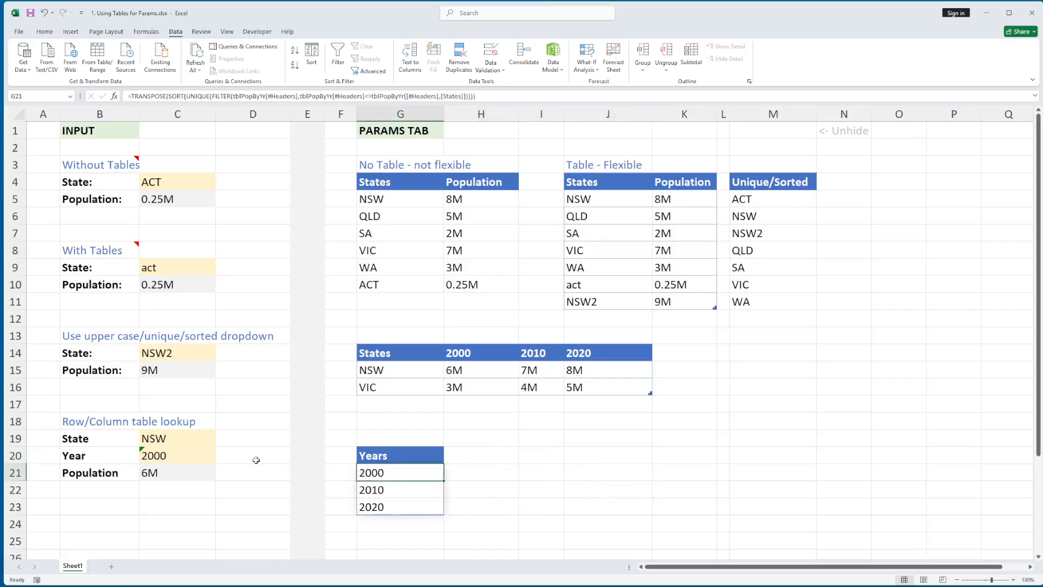
pyautogui.click(176, 447)
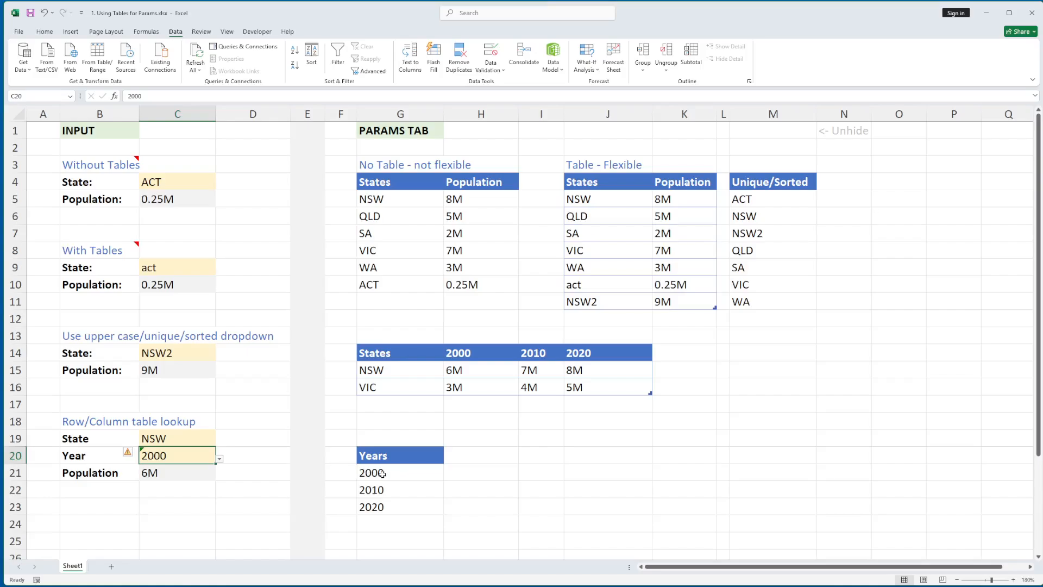
pyautogui.click(500, 71)
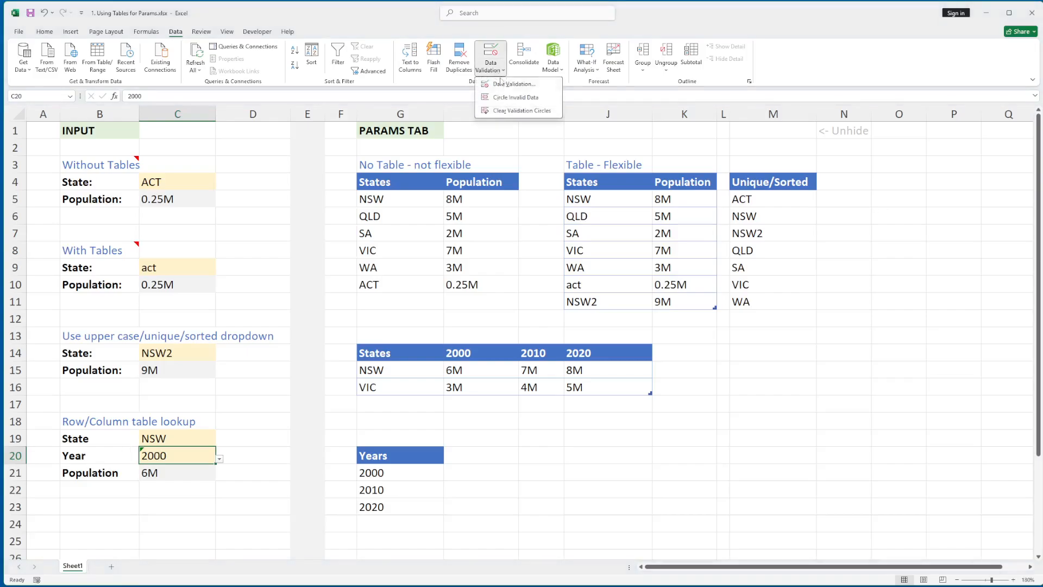
pyautogui.click(513, 84)
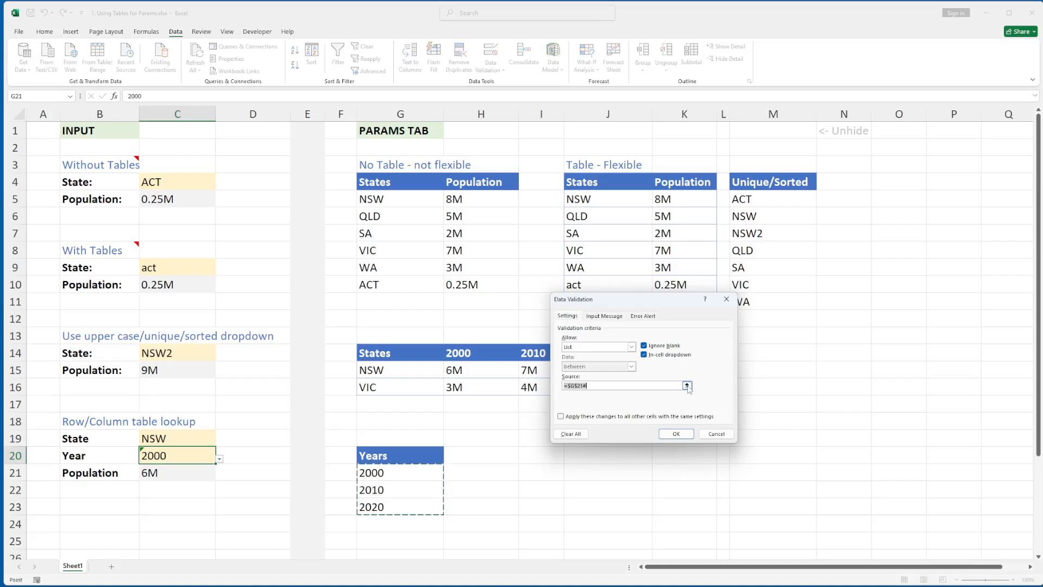
pyautogui.click(687, 386)
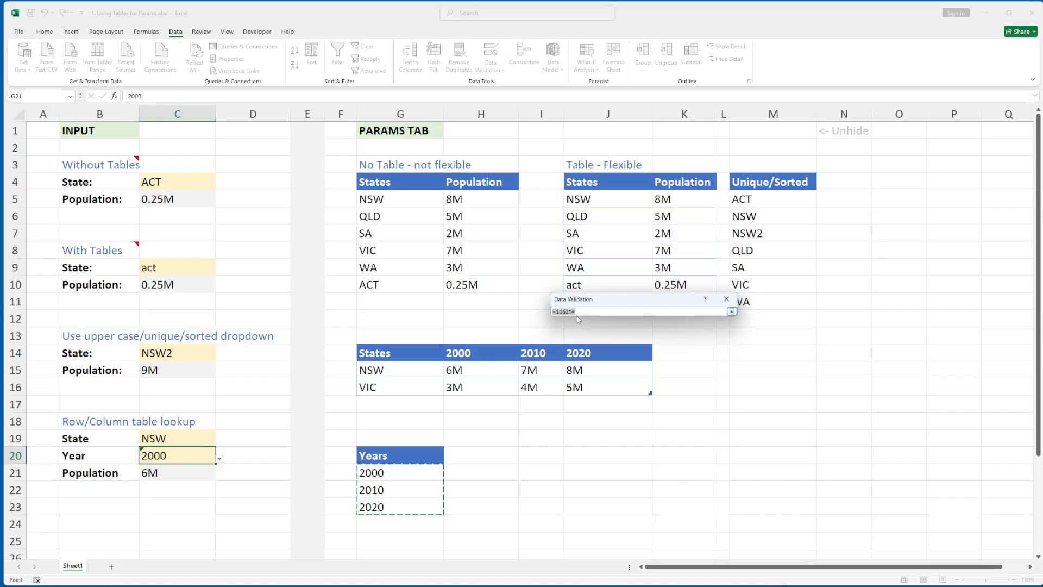
pyautogui.press('Return')
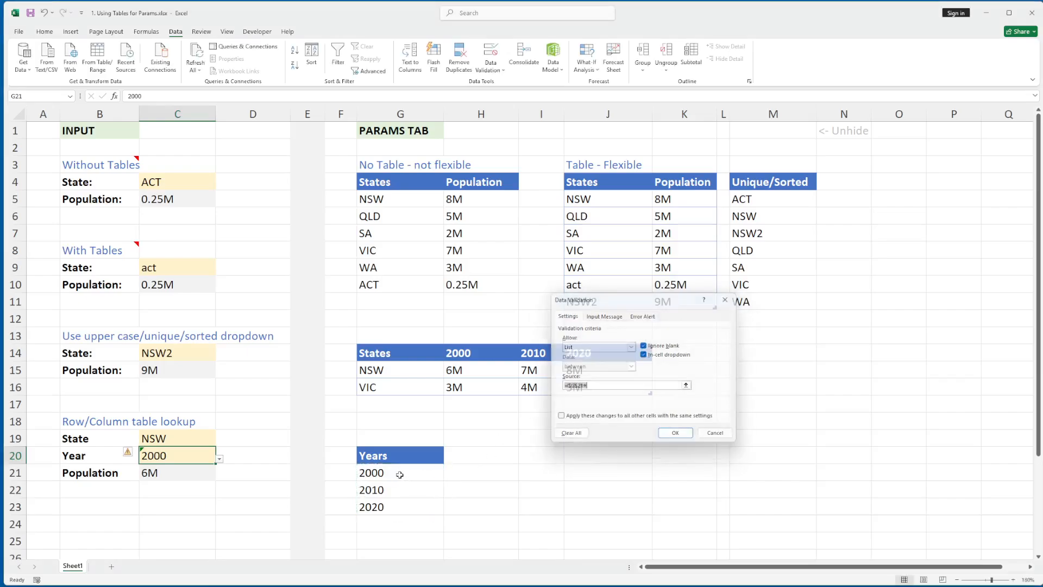
pyautogui.press('Return')
pyautogui.click(408, 453)
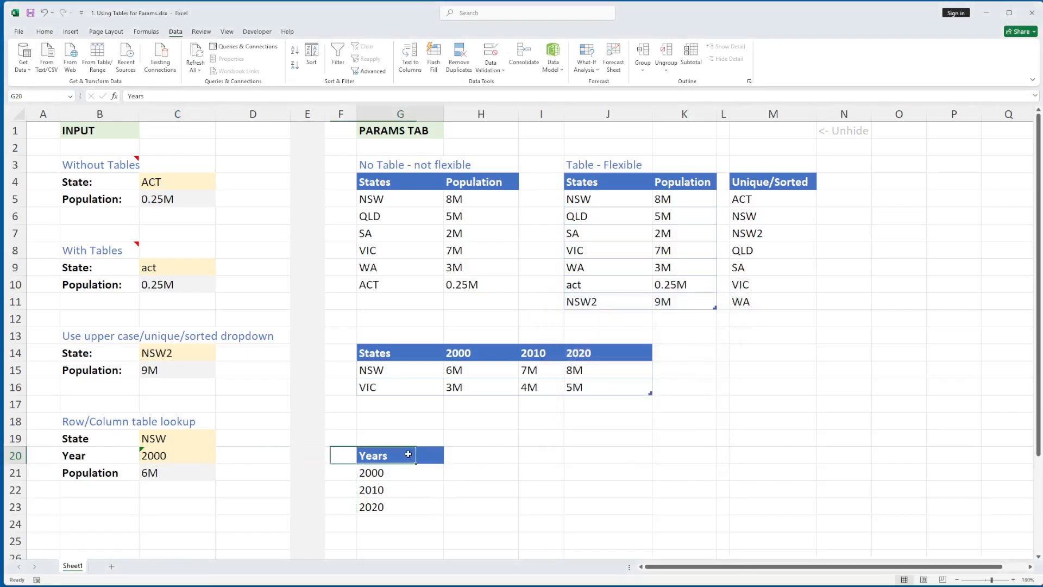
# - Add a 2030 column to the year table with NSW 8.5M and VIC 5.5M
pyautogui.click(664, 352)
pyautogui.write('2030')
pyautogui.press('Return')
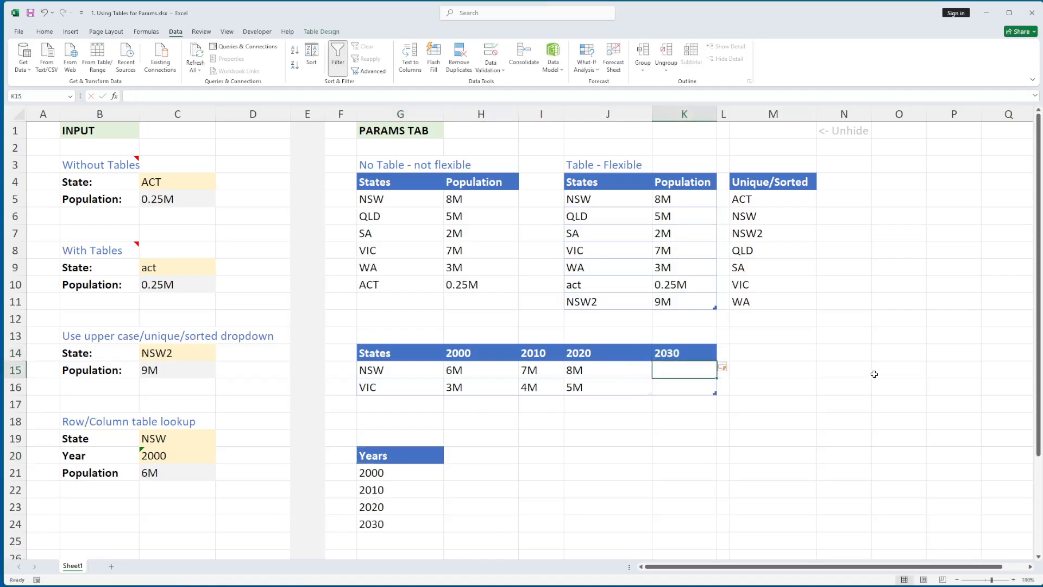
pyautogui.write('8M')
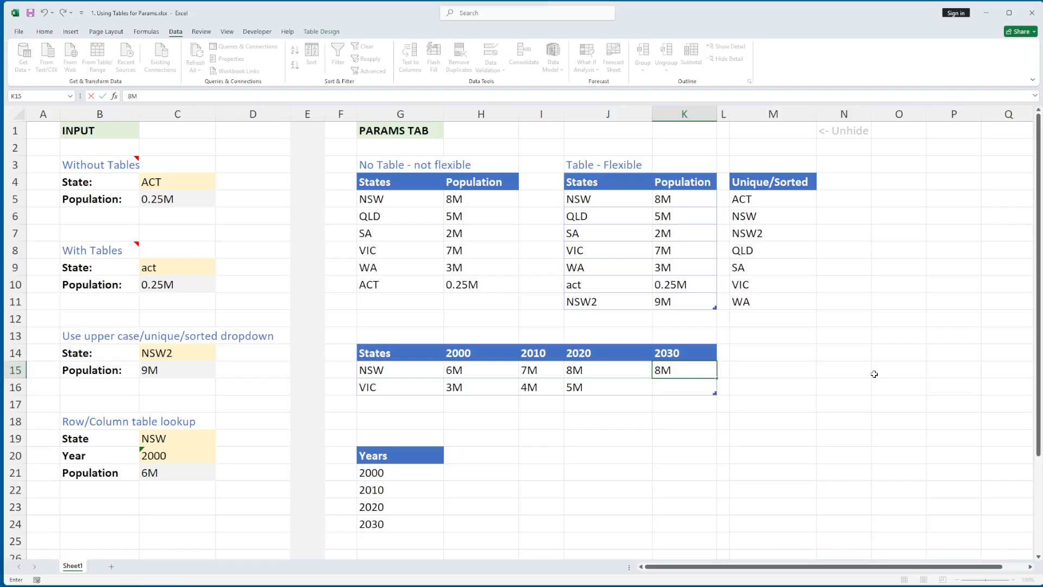
pyautogui.press('Return')
pyautogui.press('Up')
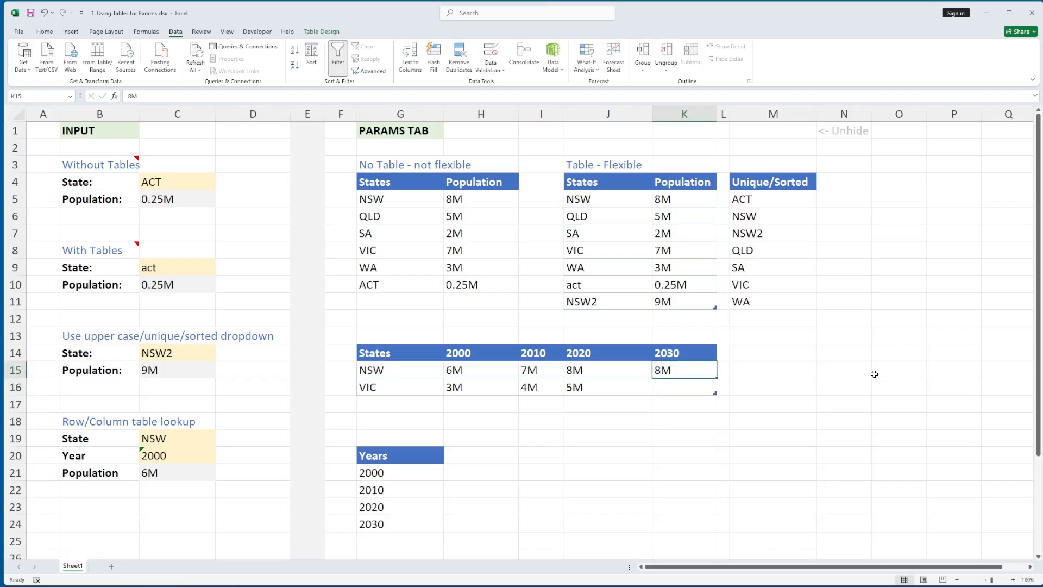
pyautogui.write('8.5')
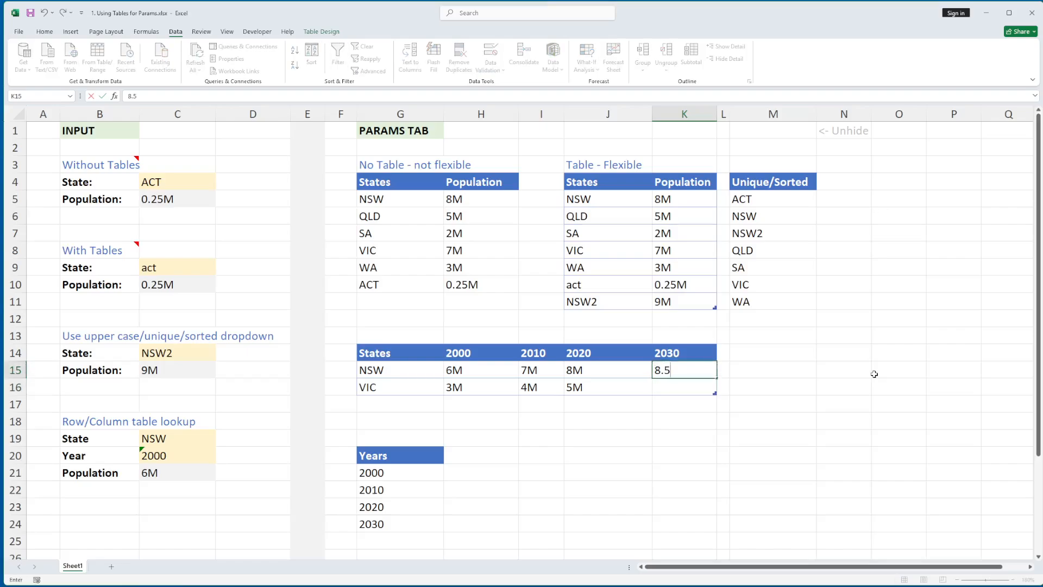
pyautogui.write('M')
pyautogui.press('Return')
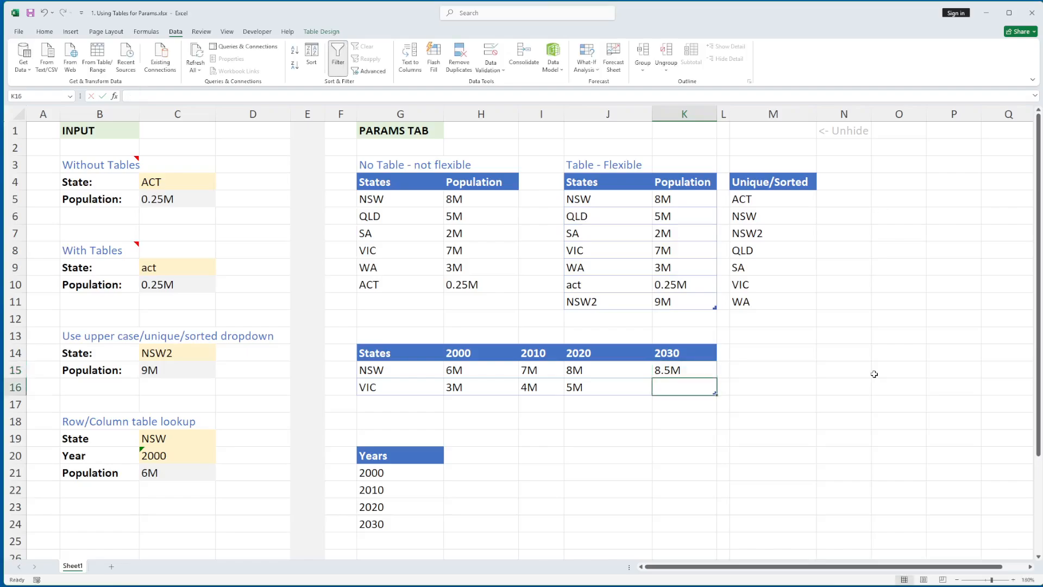
pyautogui.write('5.5M')
pyautogui.hotkey('ctrl', 'Return')
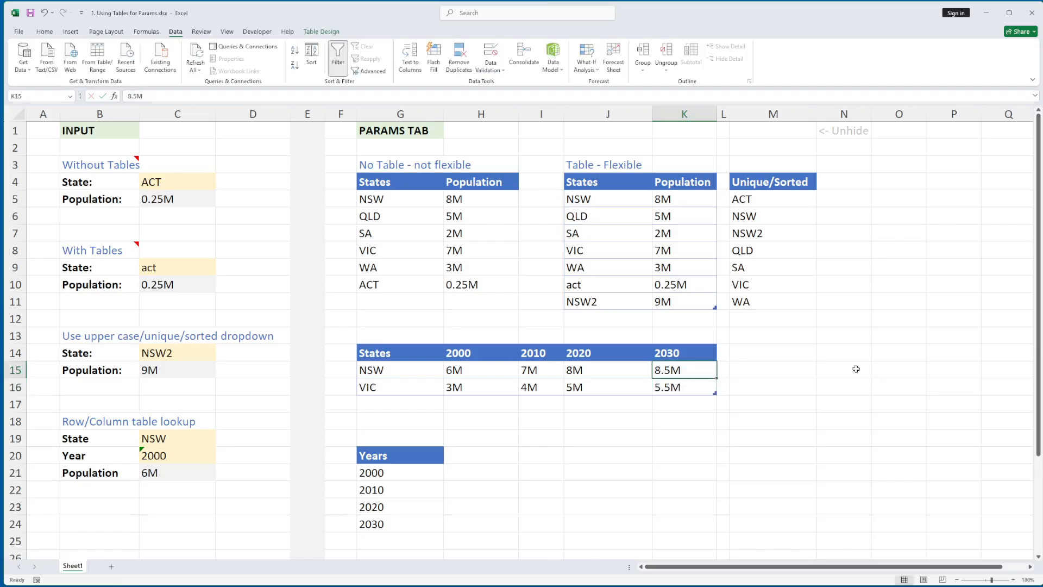
# - Pick 2030 in the C20 Year dropdown and VIC in the C19 State dropdown
pyautogui.click(212, 457)
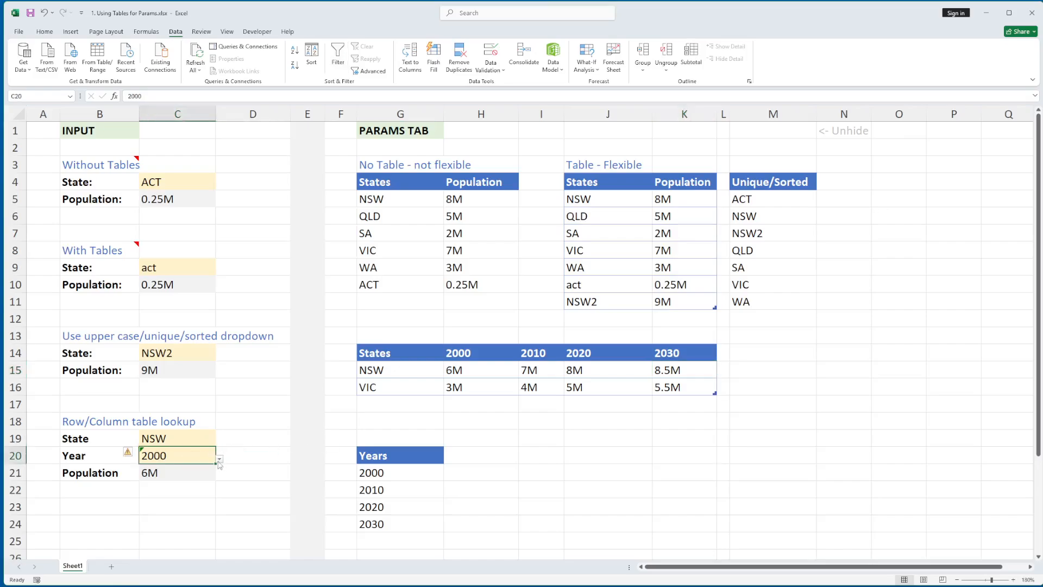
pyautogui.click(219, 459)
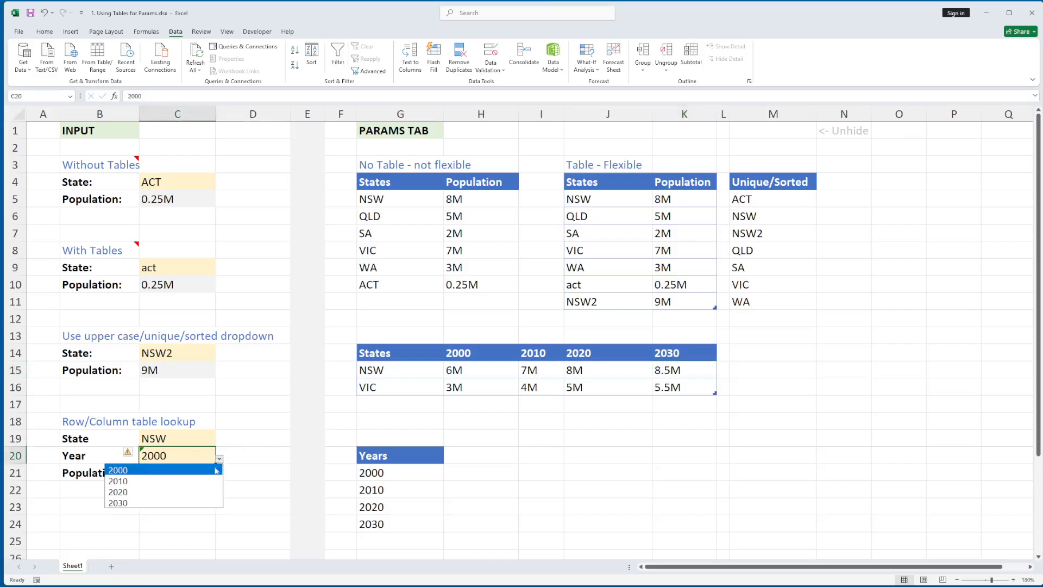
pyautogui.click(174, 508)
pyautogui.click(188, 473)
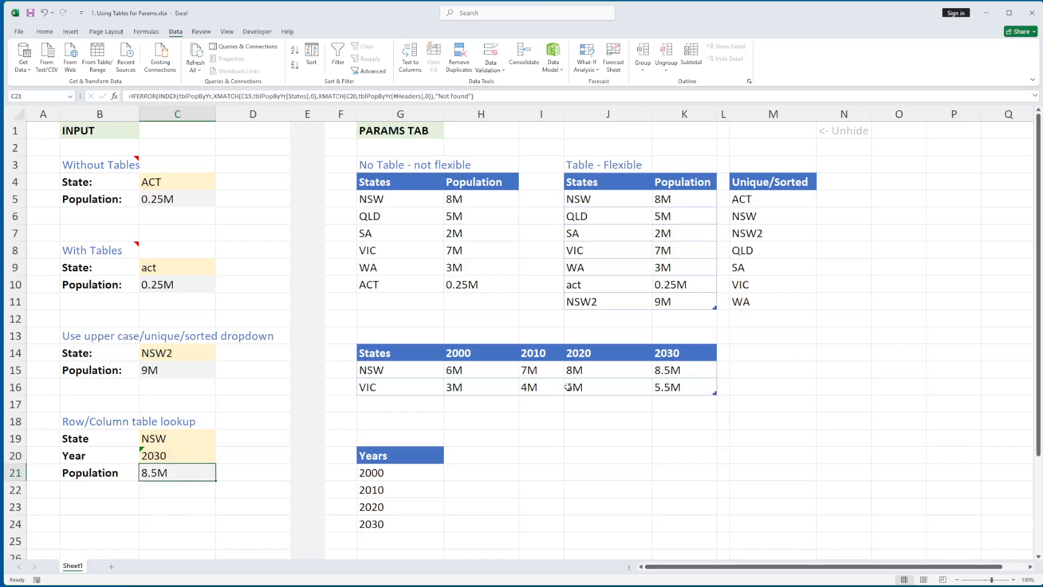
pyautogui.click(669, 370)
pyautogui.click(185, 441)
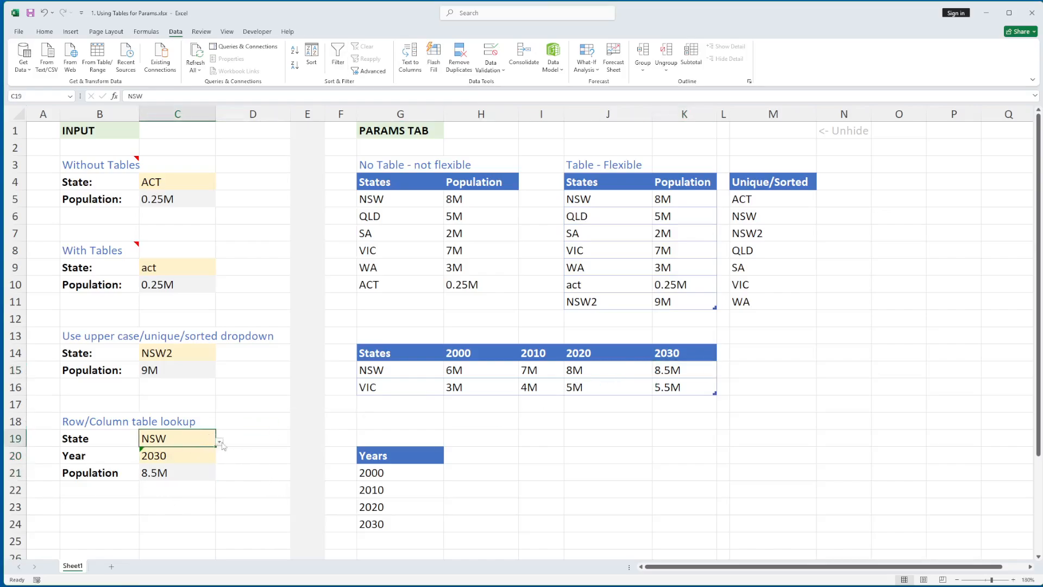
pyautogui.click(219, 443)
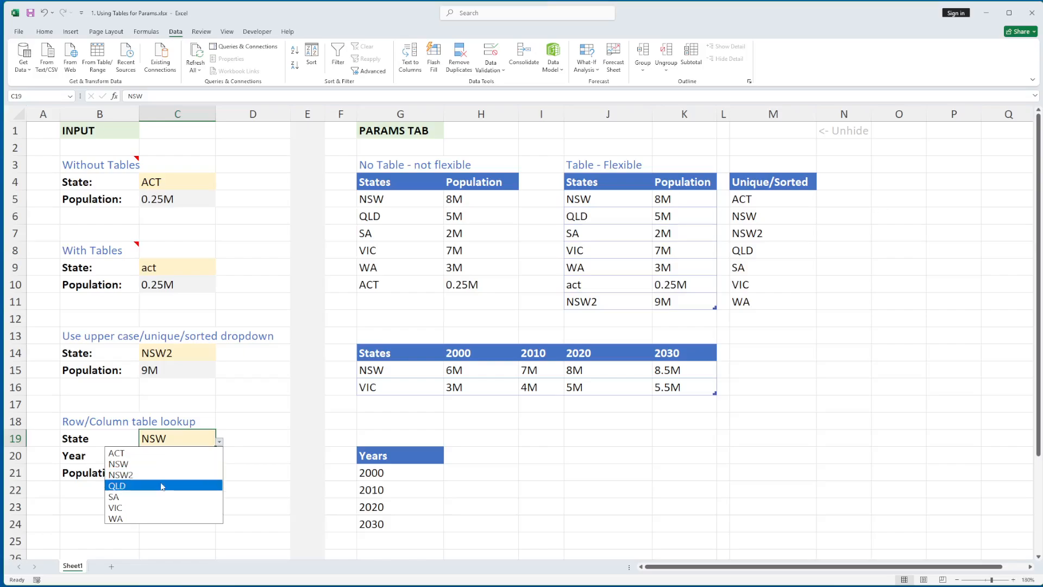
pyautogui.click(150, 507)
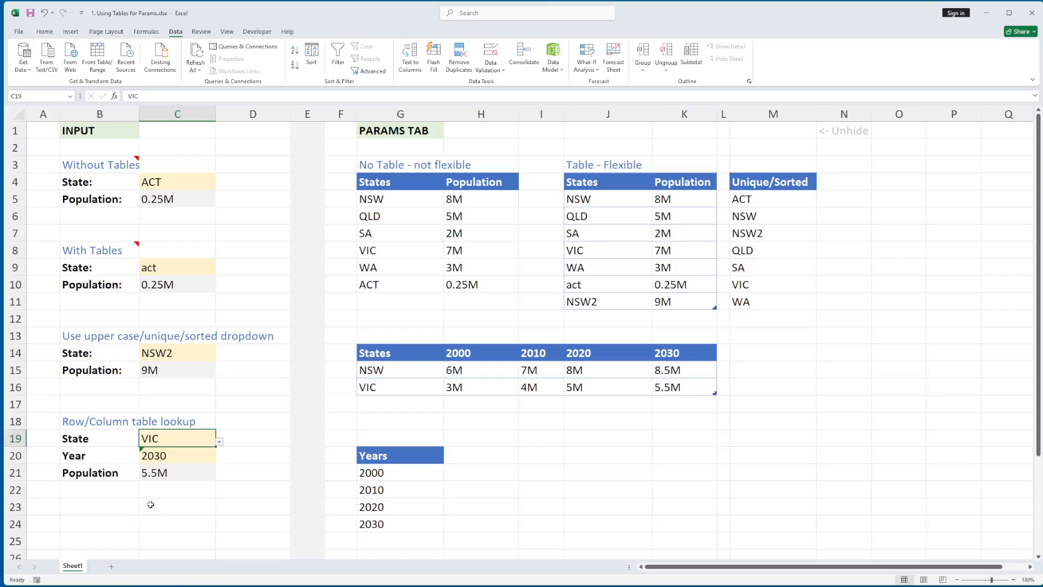
pyautogui.click(182, 453)
pyautogui.click(175, 441)
# - Review the M5 unique/sorted states formula and G15's Data Validation settings, cancelling without changes
pyautogui.click(408, 371)
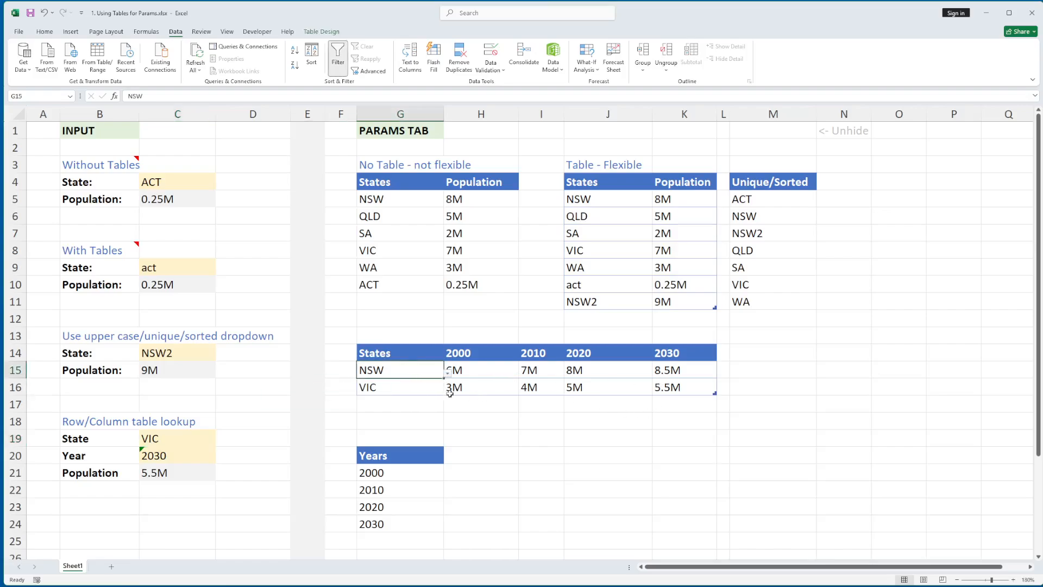
pyautogui.click(412, 389)
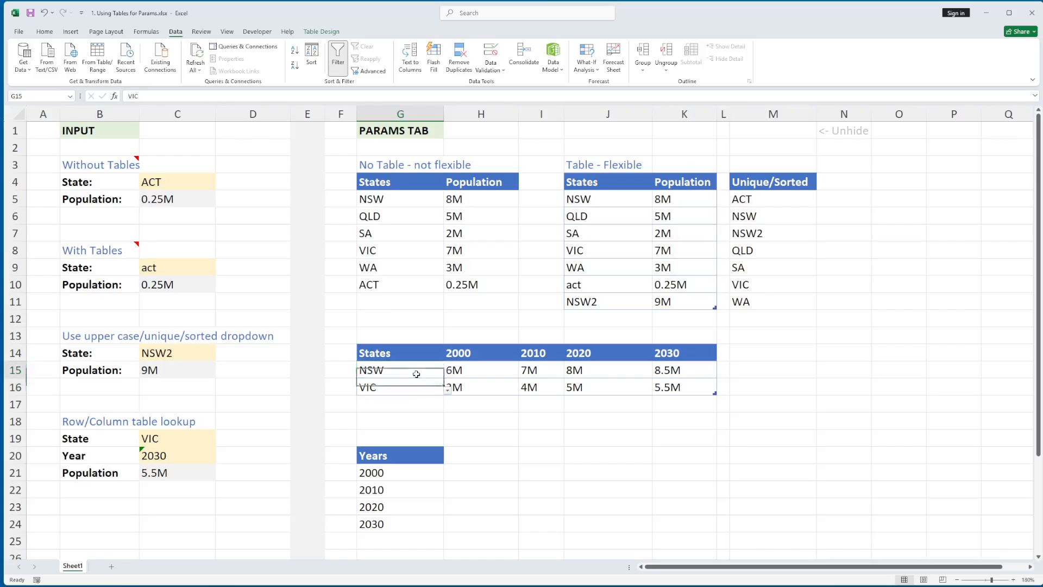
pyautogui.click(418, 389)
pyautogui.click(403, 370)
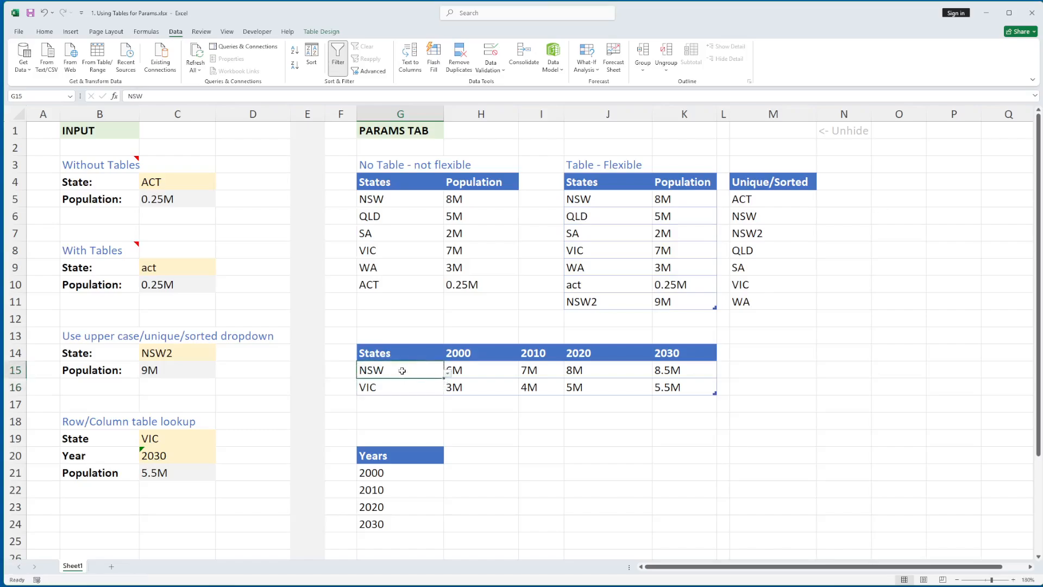
pyautogui.click(618, 198)
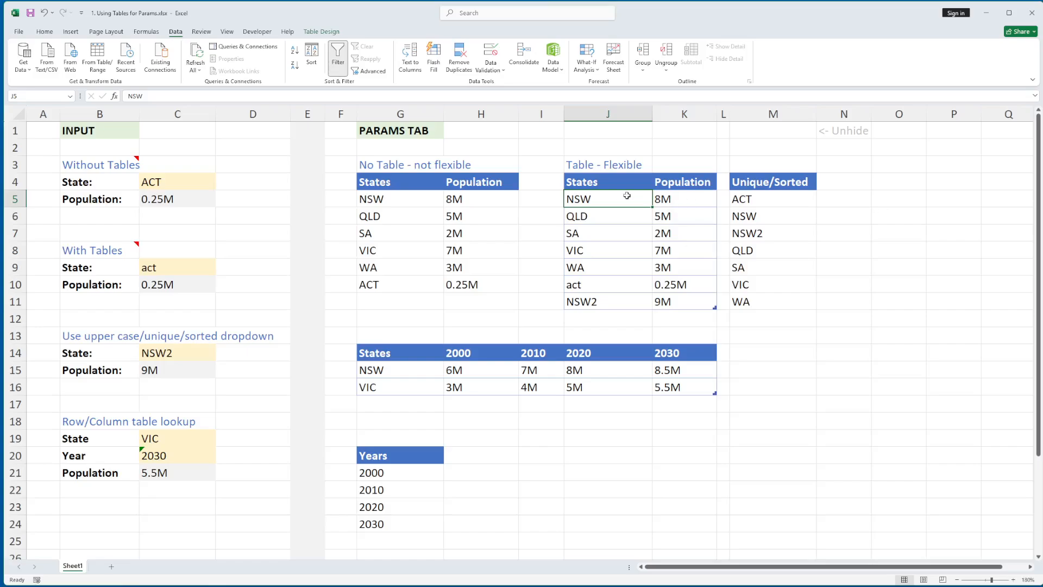
pyautogui.click(756, 200)
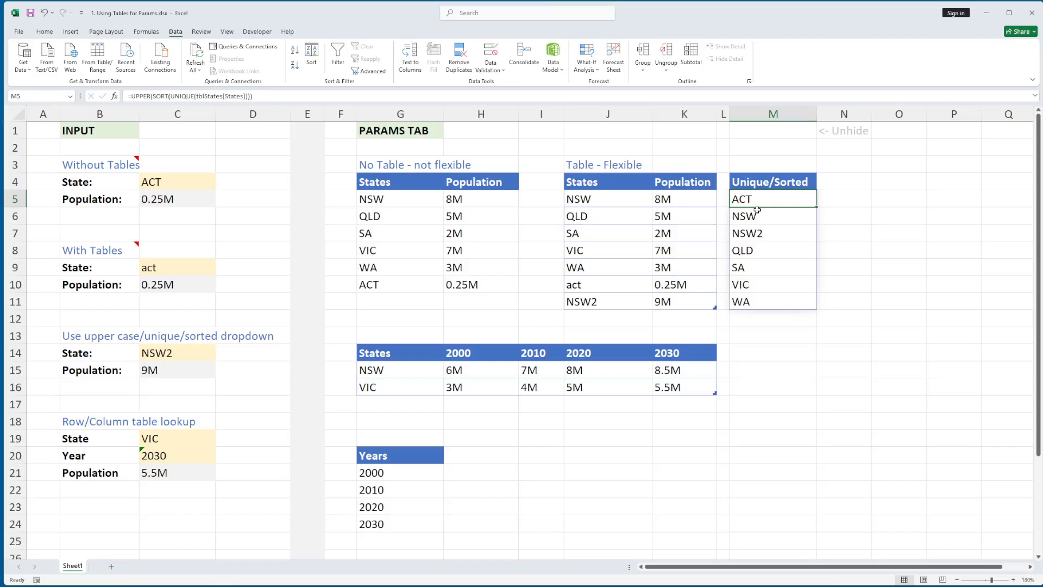
pyautogui.click(415, 373)
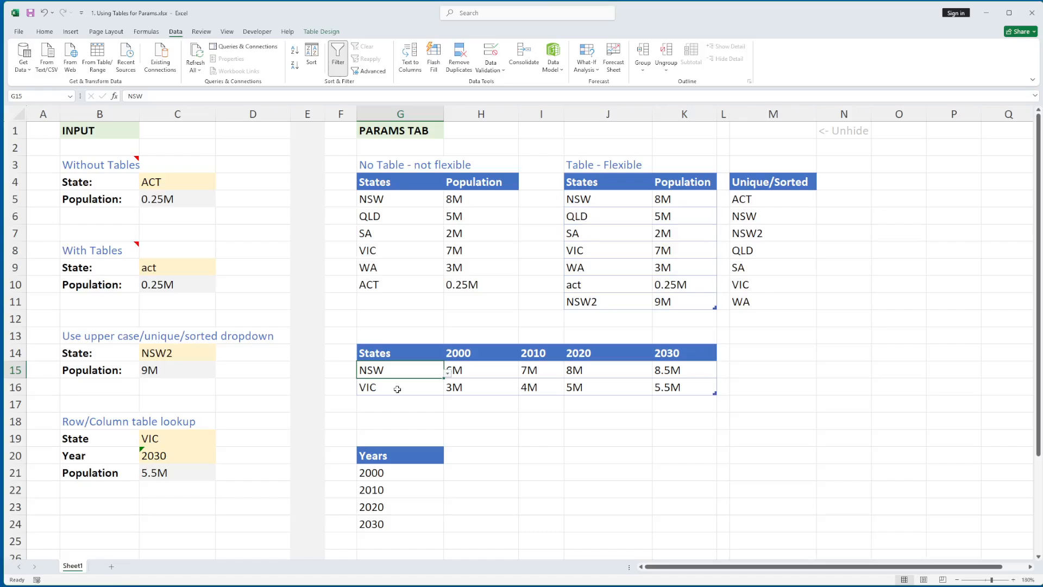
pyautogui.click(397, 389)
pyautogui.click(405, 371)
pyautogui.click(491, 68)
pyautogui.click(504, 81)
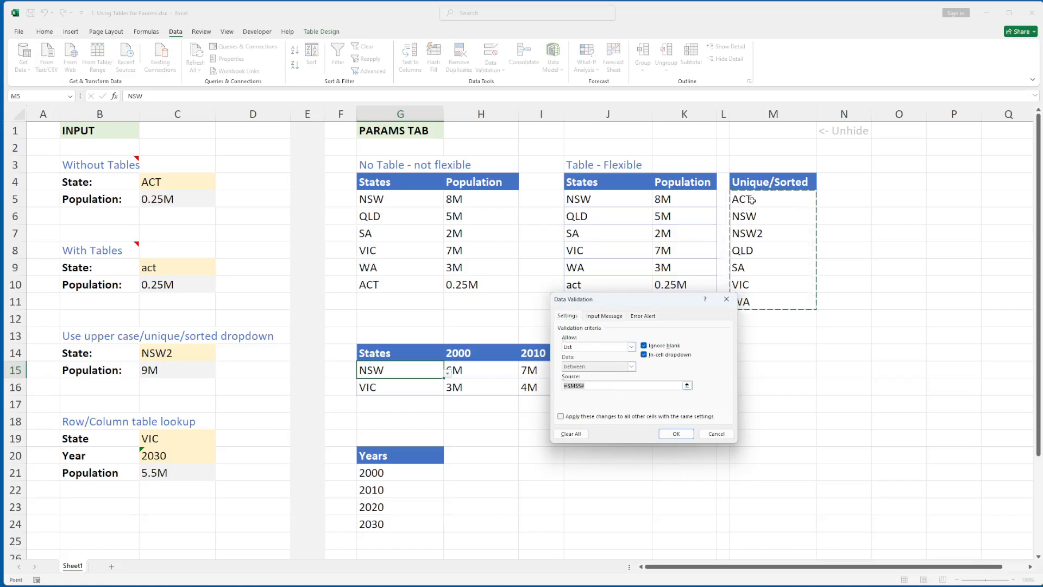
pyautogui.click(716, 434)
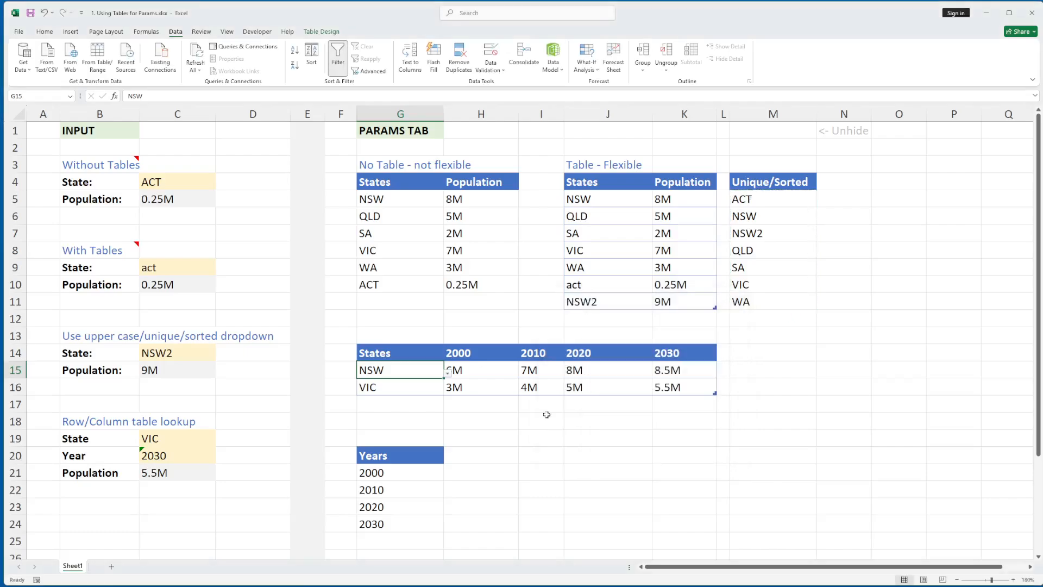
# - Add TEST as a new row at the bottom of the flexible States table
pyautogui.click(422, 383)
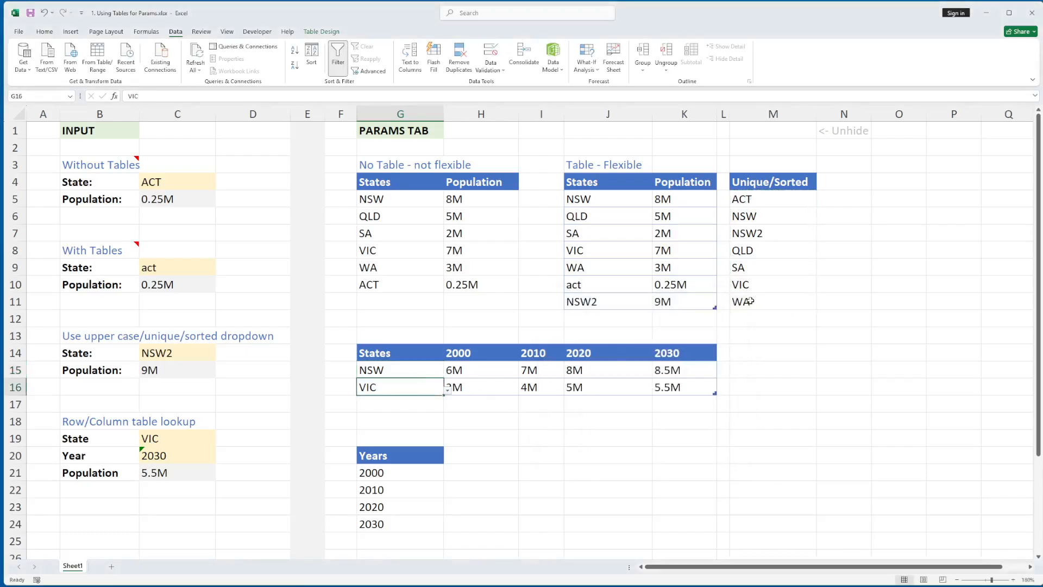
pyautogui.click(750, 301)
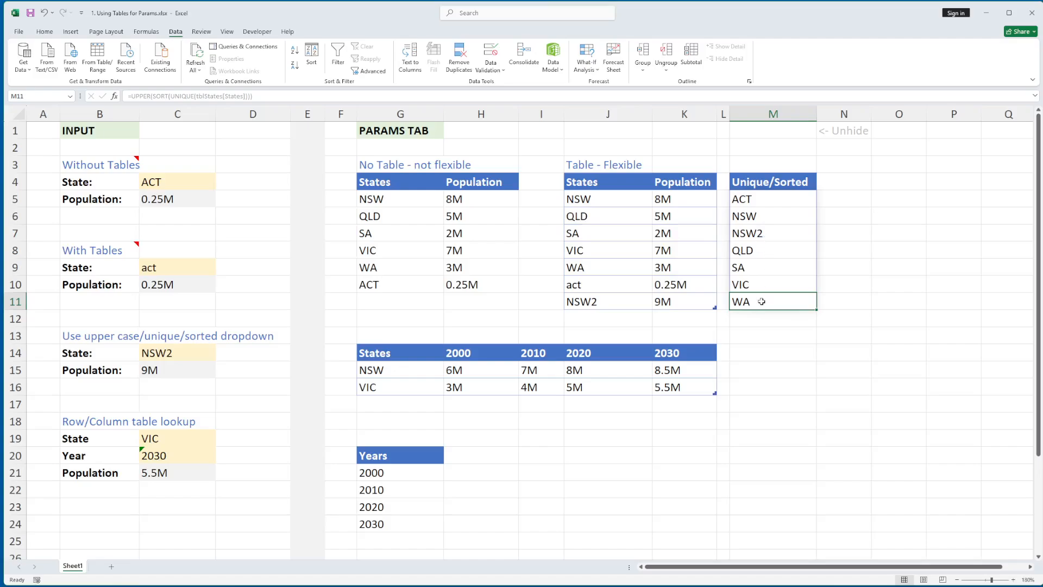
pyautogui.click(590, 304)
pyautogui.click(581, 319)
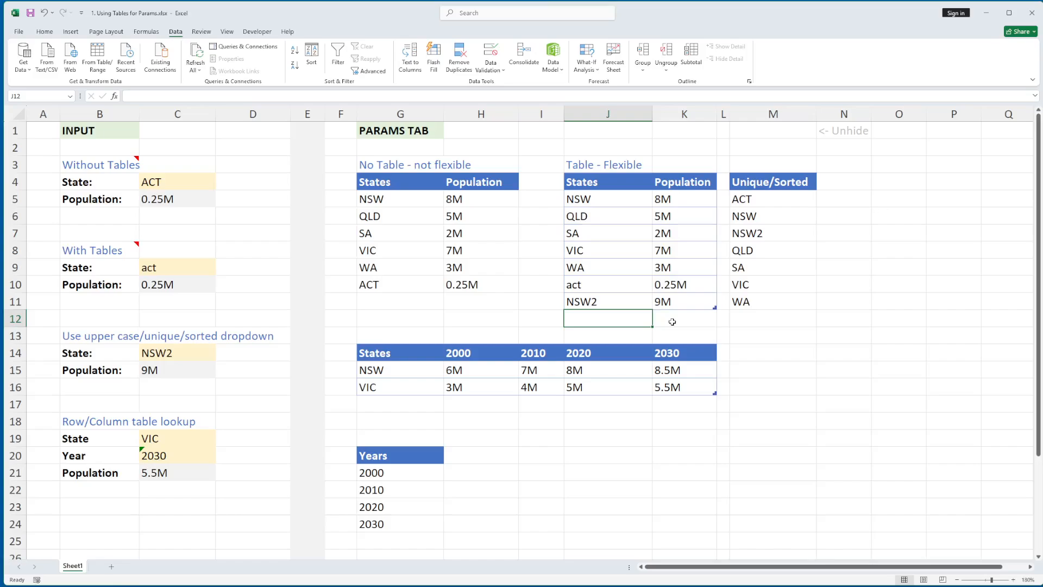
pyautogui.write('TEST')
pyautogui.press('Up')
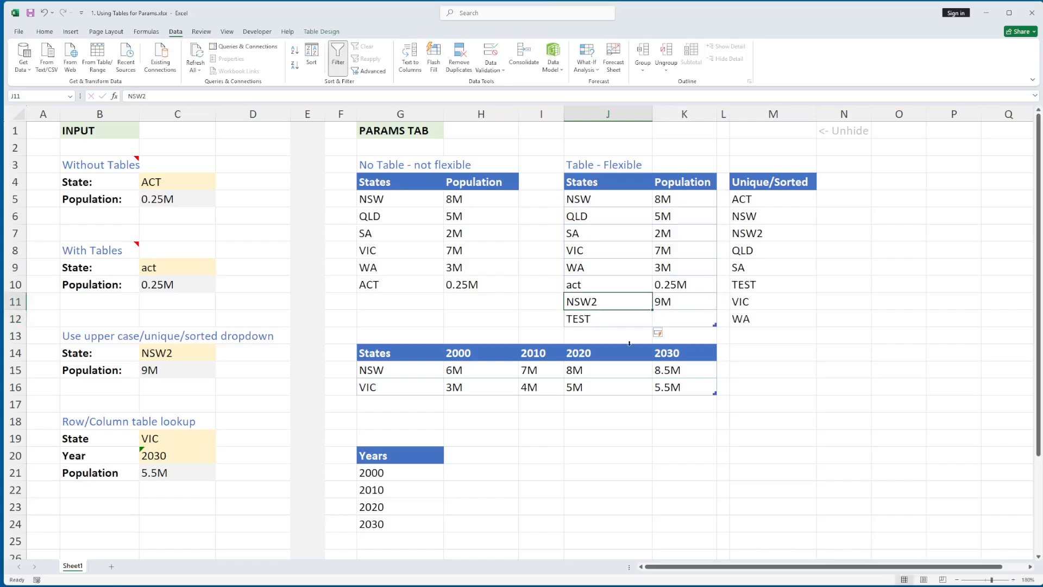
# - Confirm TEST now appears in G15's state dropdown list
pyautogui.click(379, 375)
pyautogui.click(448, 373)
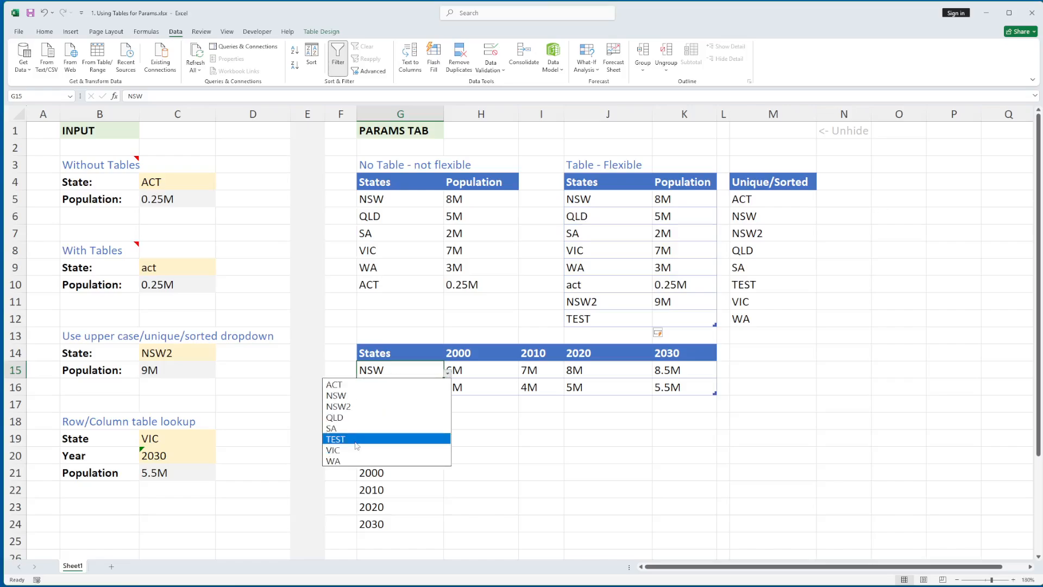
pyautogui.press('Escape')
pyautogui.click(426, 392)
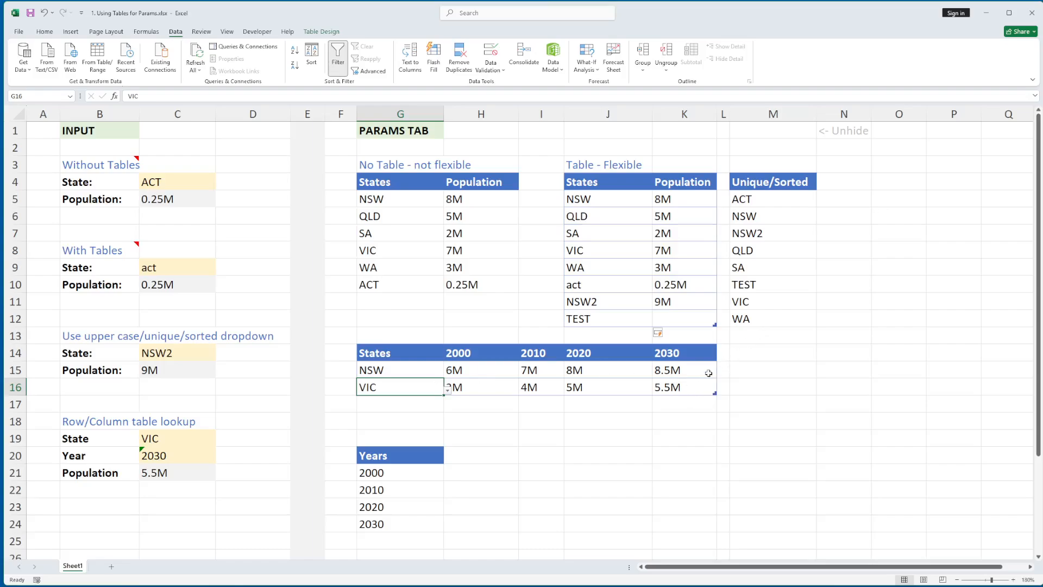
pyautogui.click(418, 425)
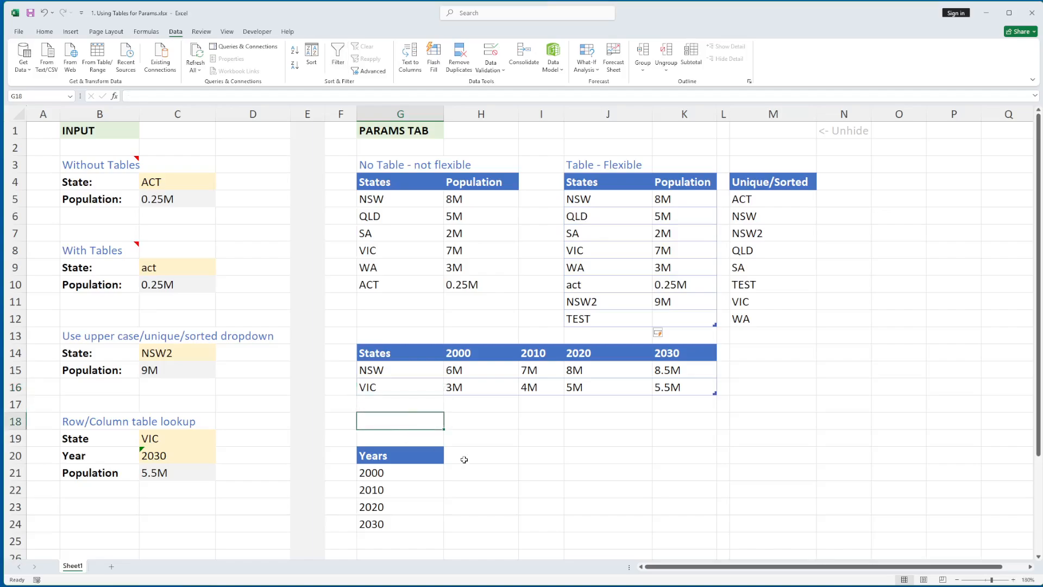